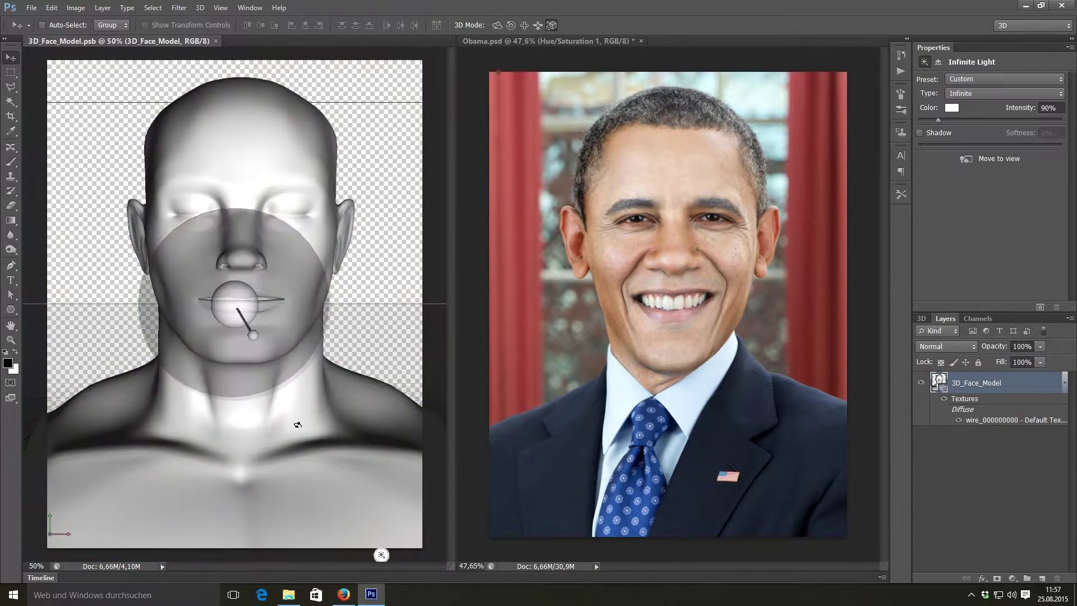
Tilt Infinite Light 1 upward, then add a second infinite light swung to the left
mouse_move(286, 407)
mouse_down()
mouse_move(293, 229)
mouse_move(301, 234)
mouse_up()
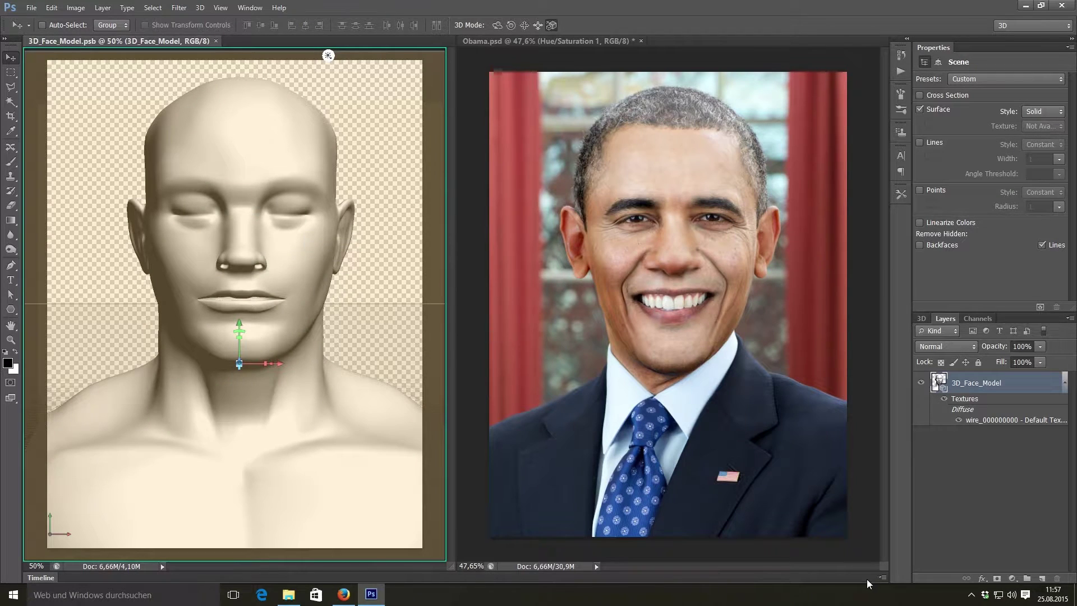
click(923, 318)
click(1043, 578)
click(1036, 572)
mouse_move(251, 301)
mouse_down()
mouse_move(133, 276)
mouse_move(123, 342)
mouse_move(101, 327)
mouse_move(148, 178)
mouse_up()
Rotate Infinite Light 1 toward the right and then downward to relight the face model
click(329, 53)
drag(242, 263, 299, 286)
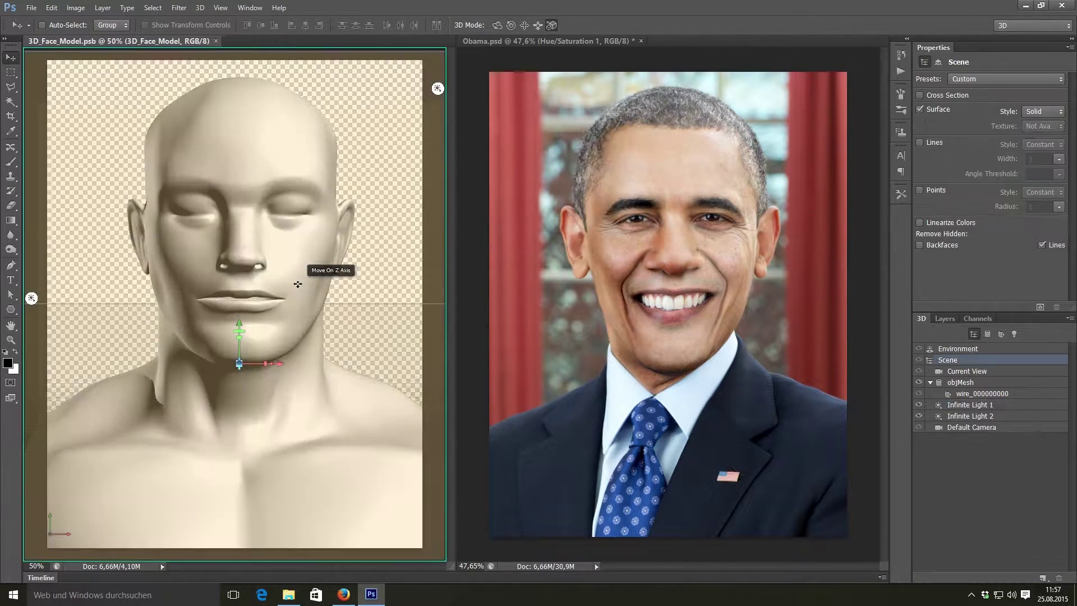
click(438, 88)
drag(239, 320, 238, 425)
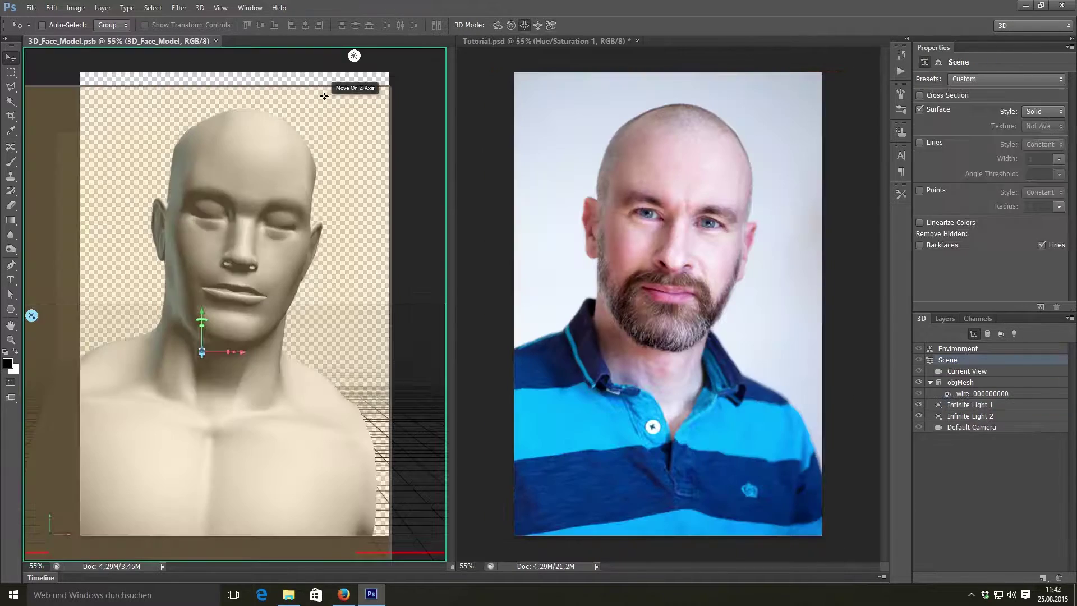
Swing Infinite Light 1 down and left and the second light rightward, then preview the scene
click(354, 56)
drag(206, 327, 287, 445)
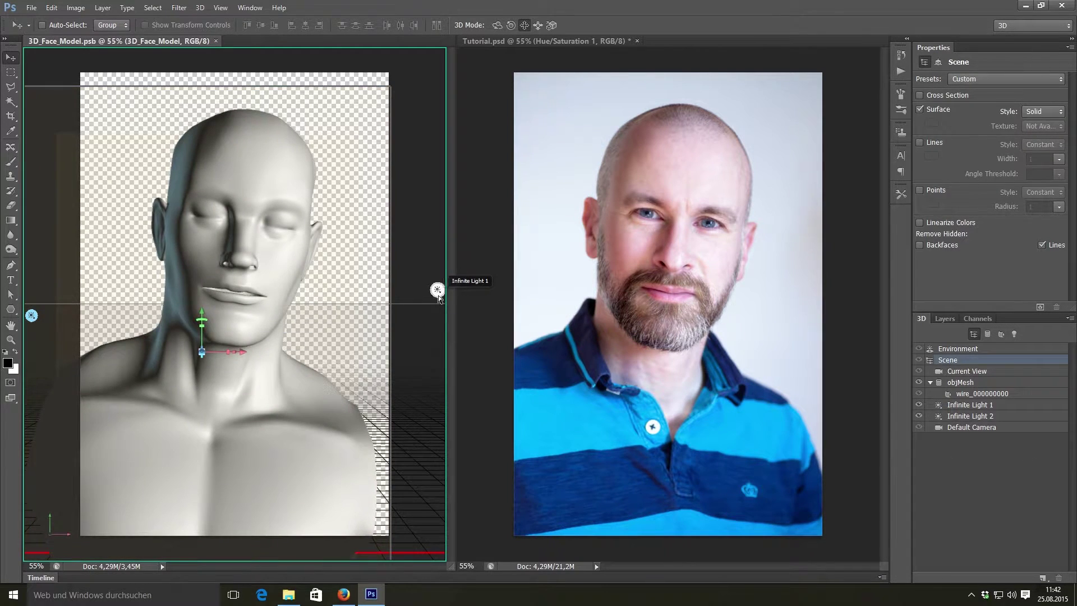
click(437, 290)
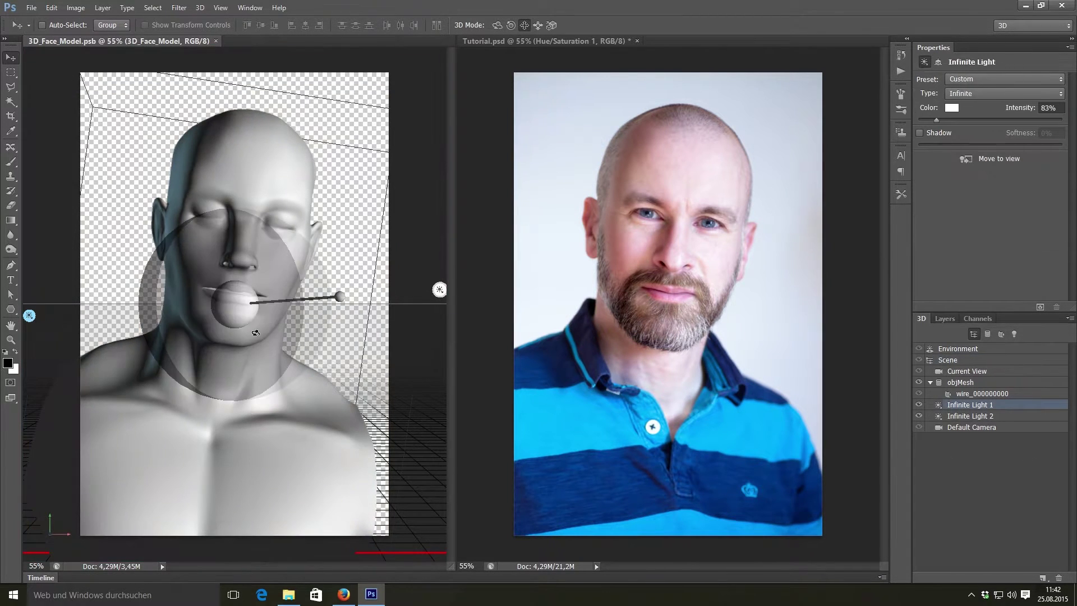
drag(347, 326, 135, 320)
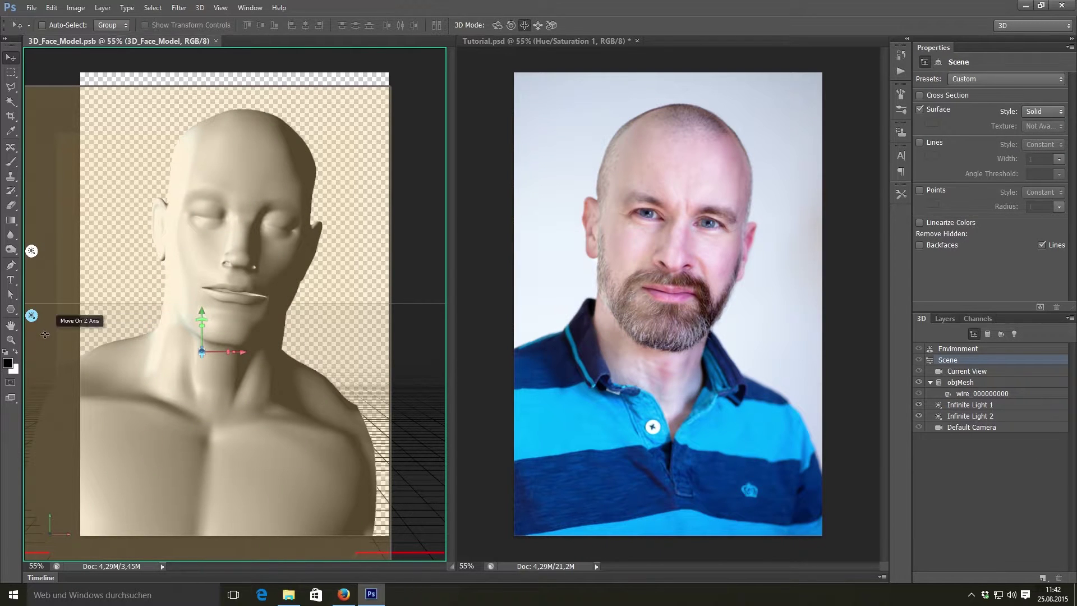
click(29, 316)
mouse_move(189, 323)
mouse_down()
mouse_move(129, 325)
mouse_move(331, 336)
mouse_move(412, 291)
mouse_move(273, 387)
mouse_up()
click(283, 370)
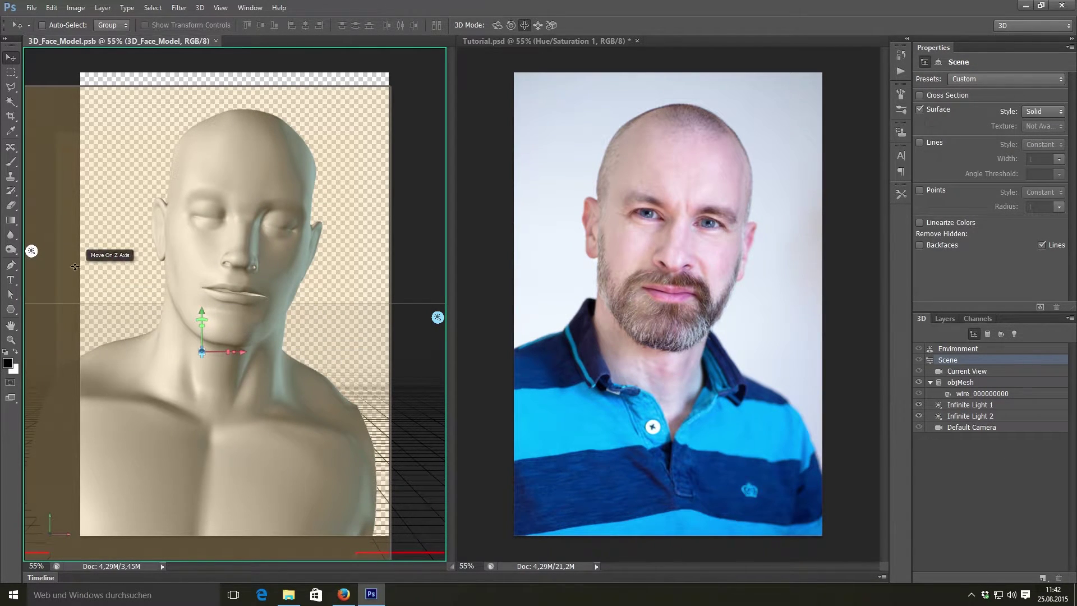
Rotate Infinite Light 1 over the head, then from below, previewing the scene after each change
click(34, 253)
drag(159, 352, 234, 338)
click(233, 334)
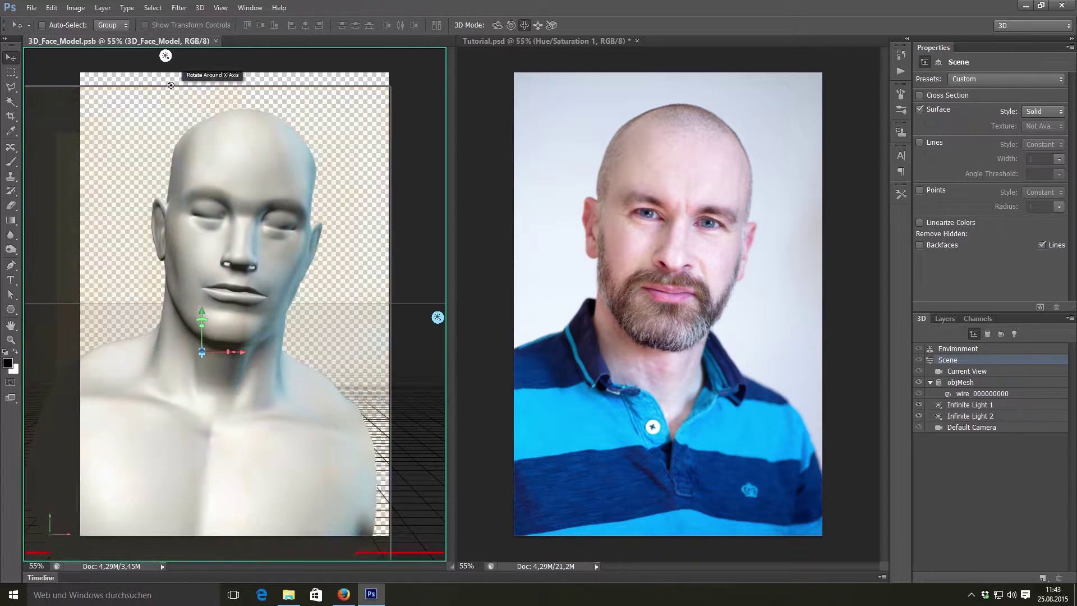
click(166, 56)
drag(204, 243, 262, 488)
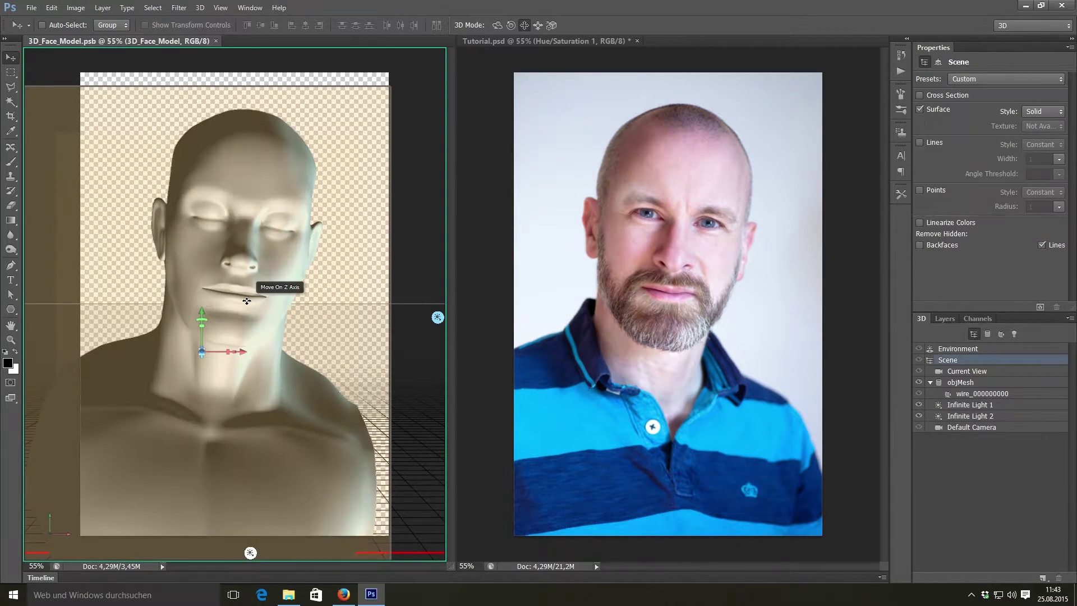
click(251, 554)
drag(240, 321, 301, 340)
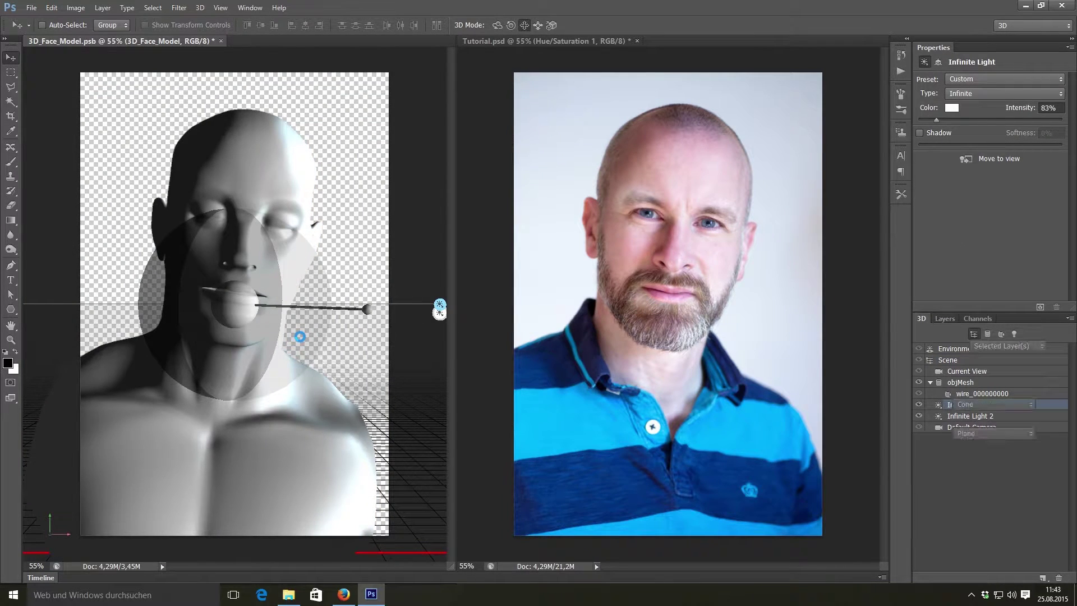
click(300, 336)
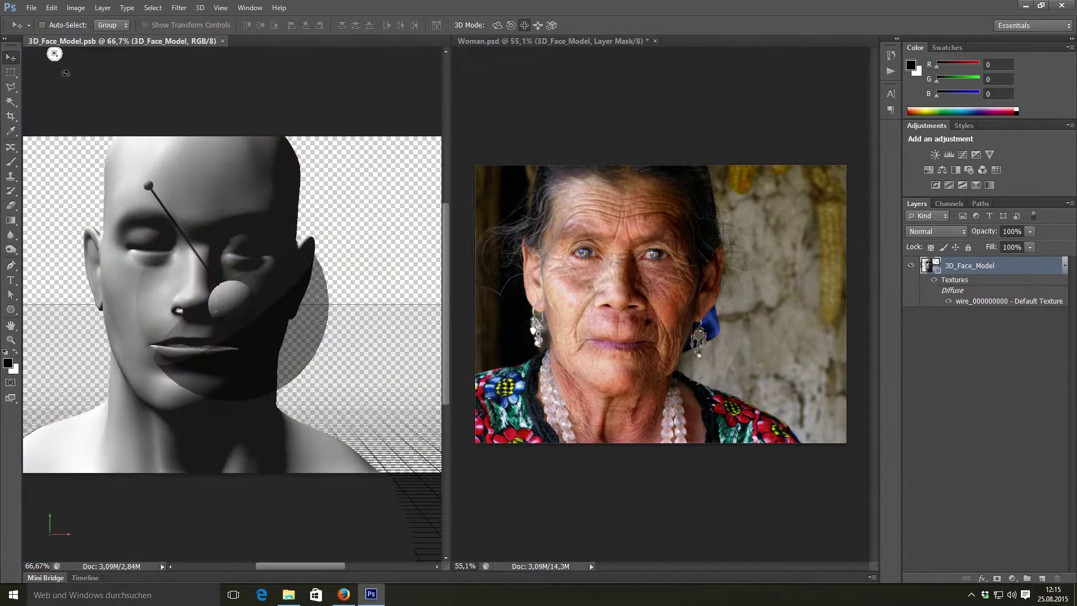
Swing the light toward the lower left, then the upper right, and save the face model document
mouse_move(66, 73)
mouse_down()
mouse_move(320, 217)
mouse_move(336, 280)
mouse_move(288, 403)
mouse_move(286, 383)
mouse_up()
mouse_move(328, 290)
mouse_down()
mouse_move(67, 387)
mouse_move(156, 385)
mouse_move(144, 379)
mouse_move(115, 409)
mouse_move(158, 380)
mouse_move(179, 186)
mouse_up()
click(170, 277)
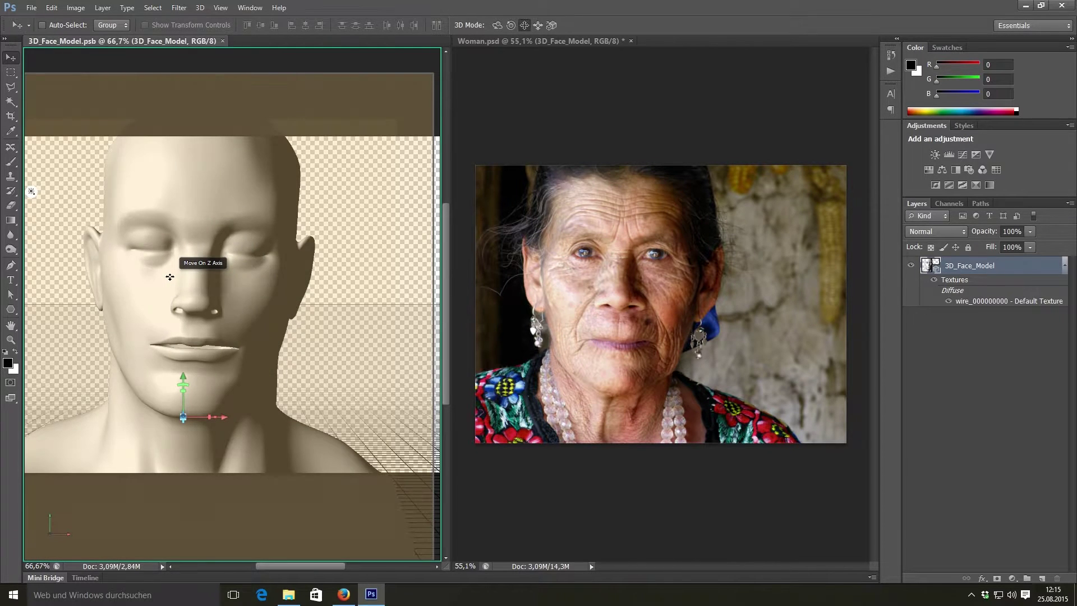
click(31, 192)
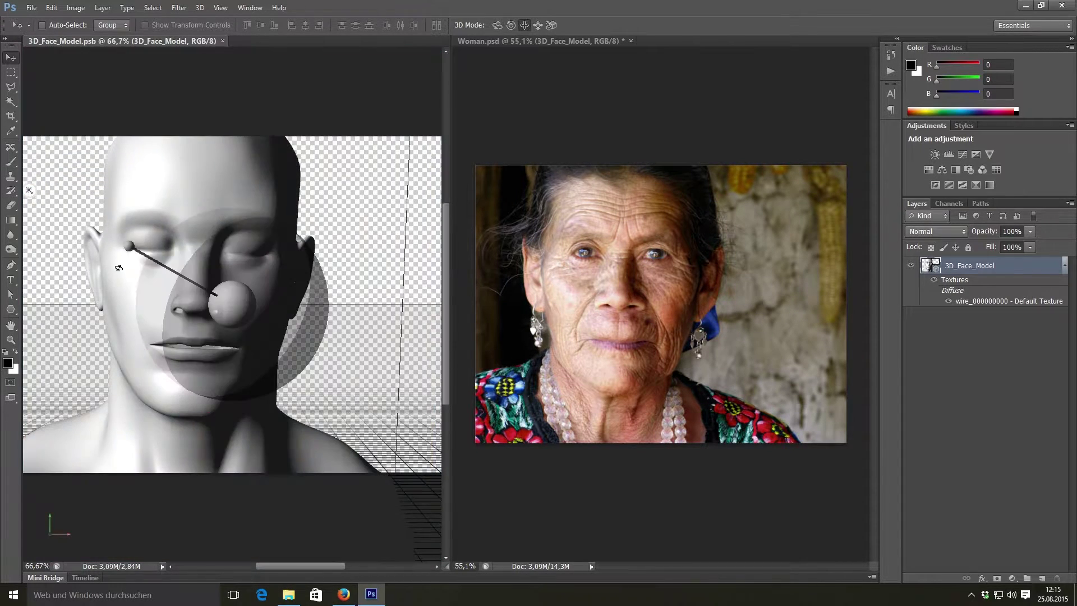
drag(131, 270, 287, 243)
key(ctrl+s)
click(287, 238)
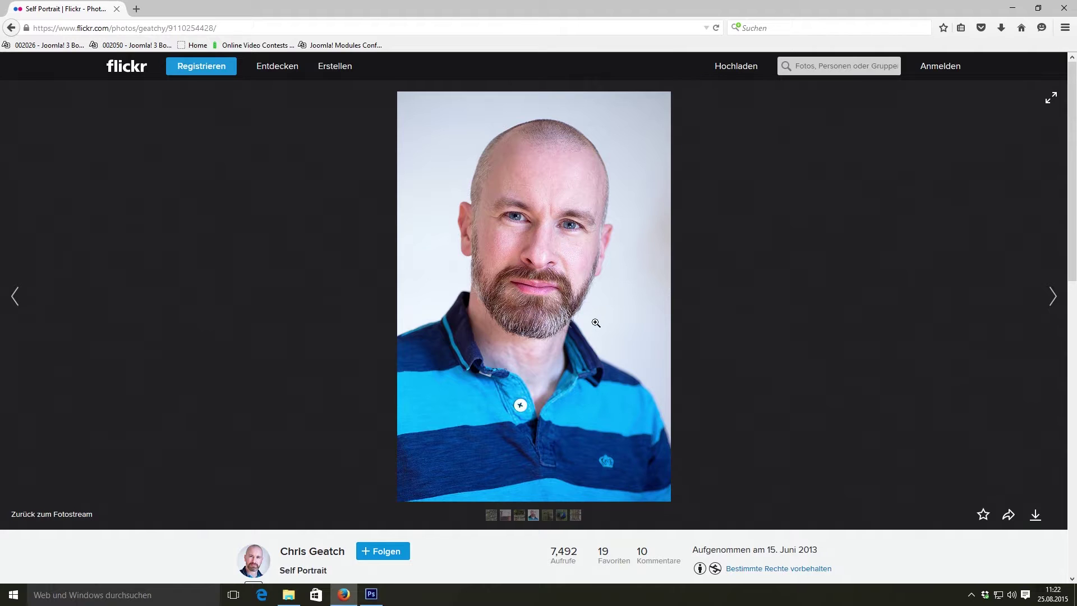
Save the Original 1000 × 1500 self portrait file and drag it over to Photoshop
scroll(597, 320, down, 5)
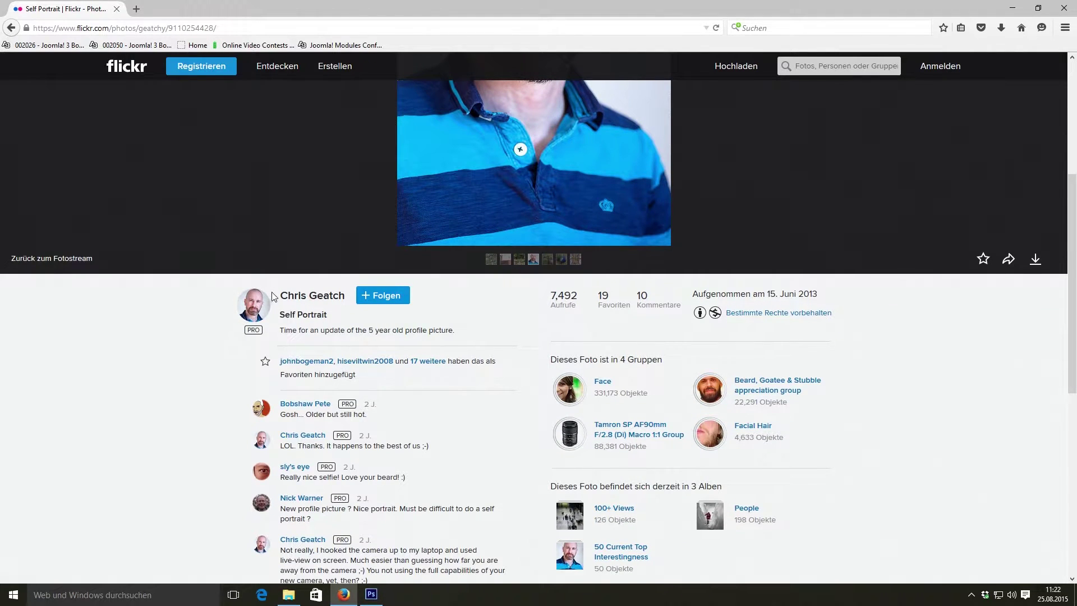
scroll(474, 351, up, 5)
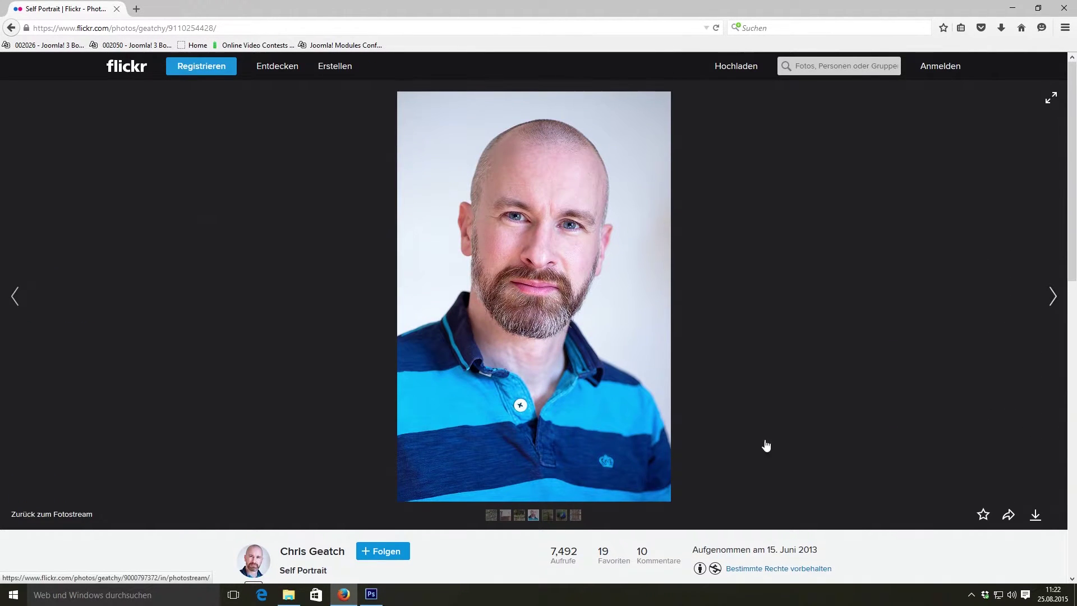
click(1036, 516)
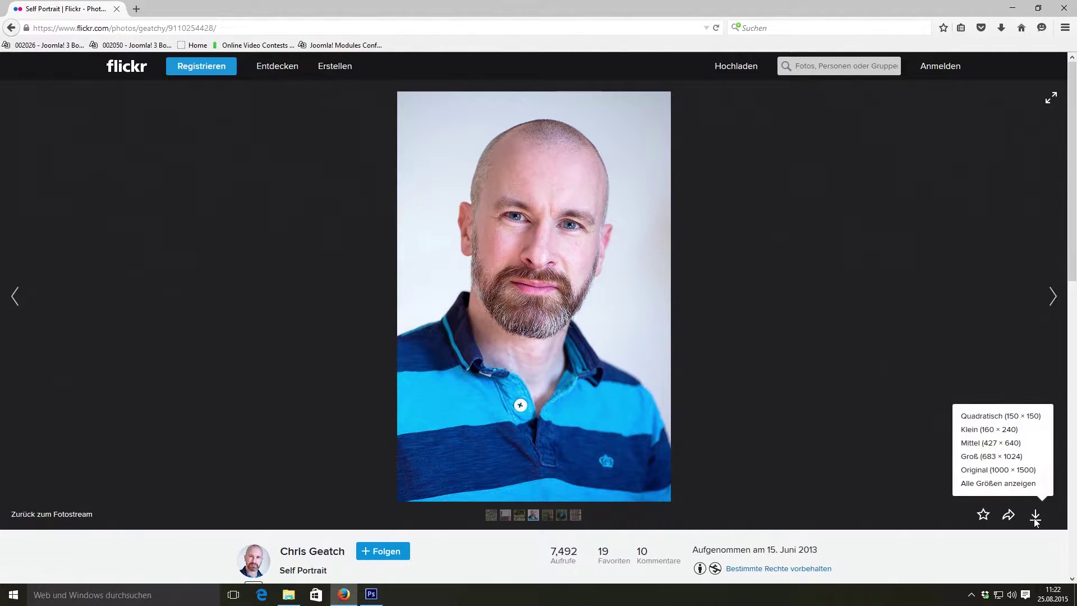
click(1010, 472)
drag(530, 349, 501, 261)
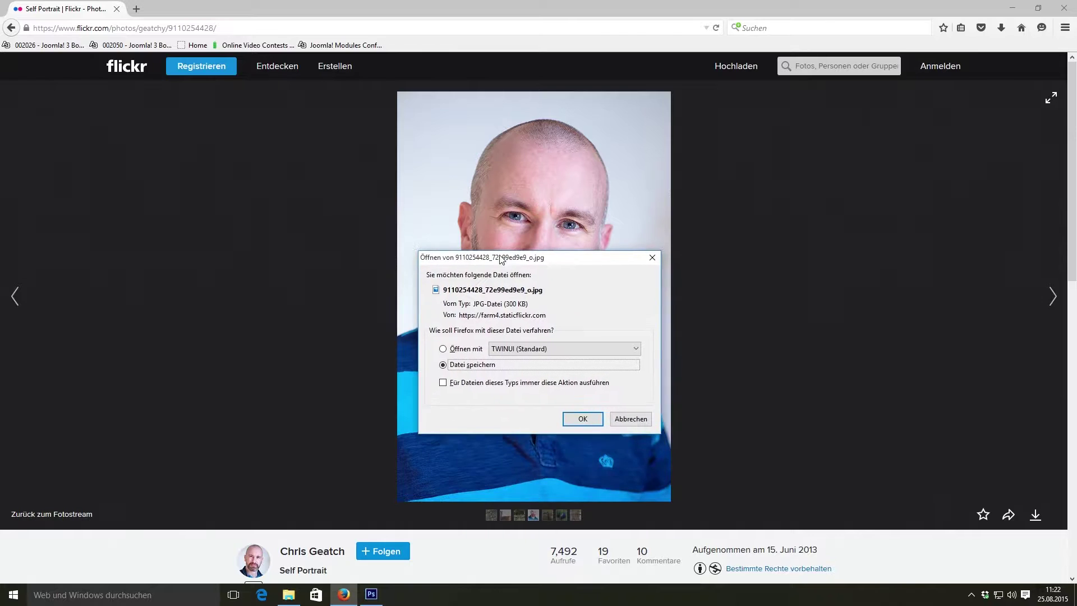
click(578, 419)
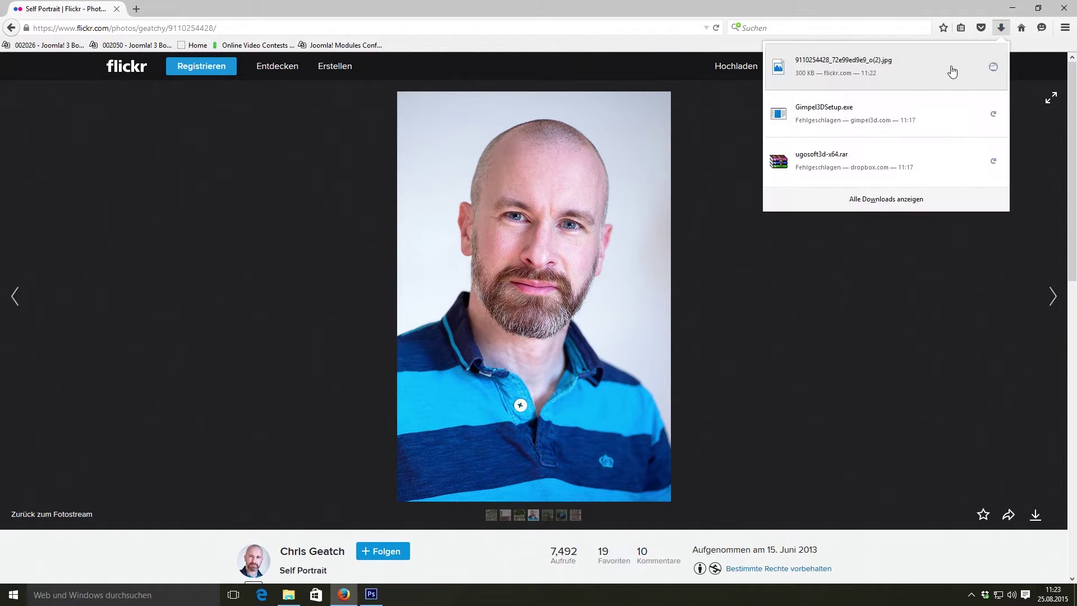
drag(952, 72, 368, 585)
Open the dropped portrait and save it as Photoshop document Tutorial.psd, replacing the existing file
drag(387, 298, 387, 299)
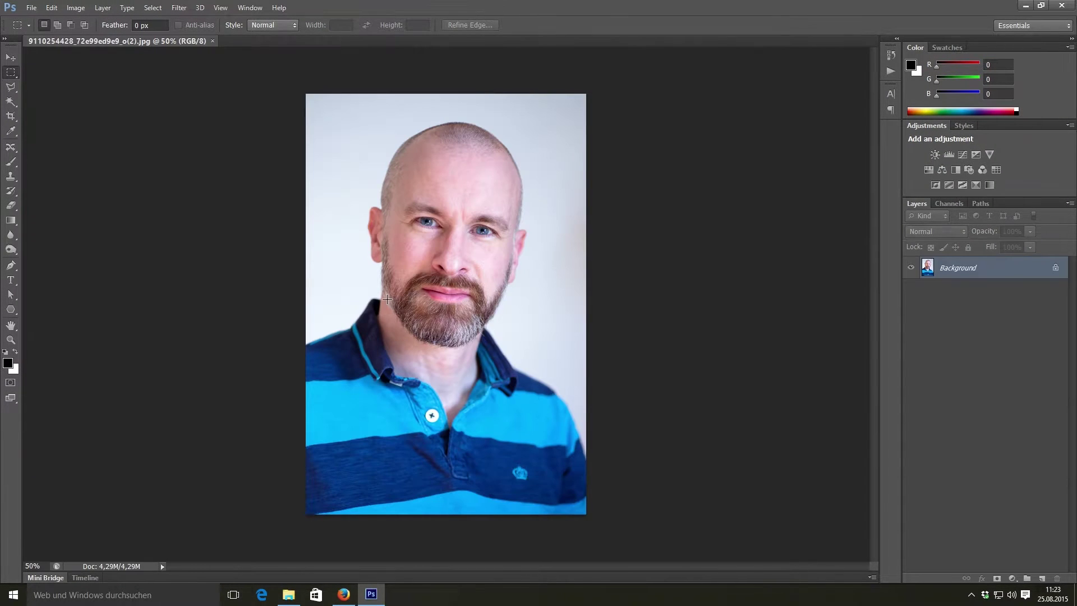
click(10, 58)
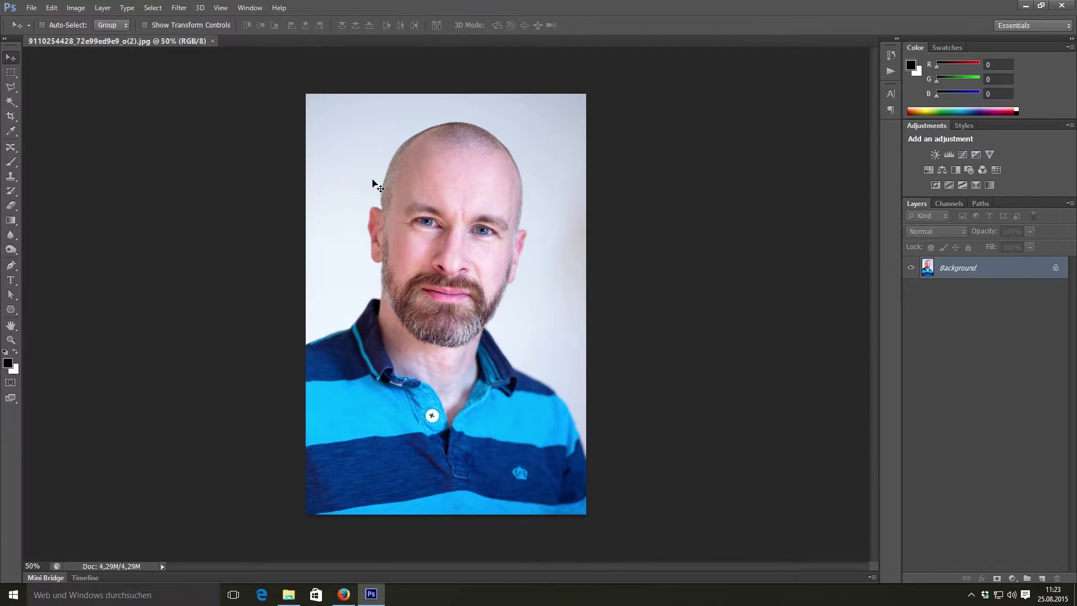
key(ctrl+shift+s)
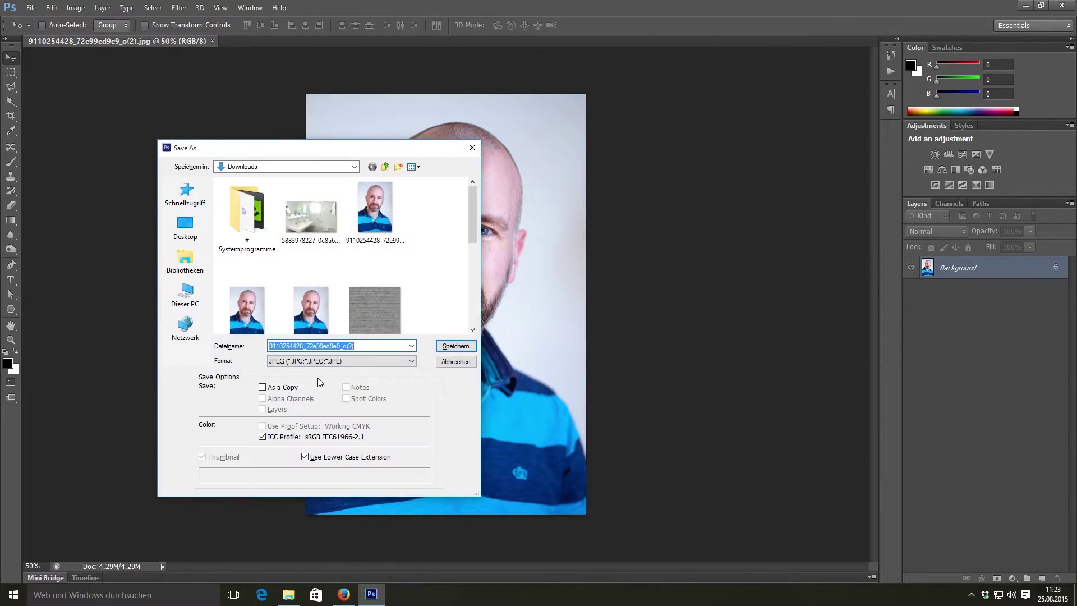
click(318, 361)
click(317, 374)
key(Up)
click(185, 227)
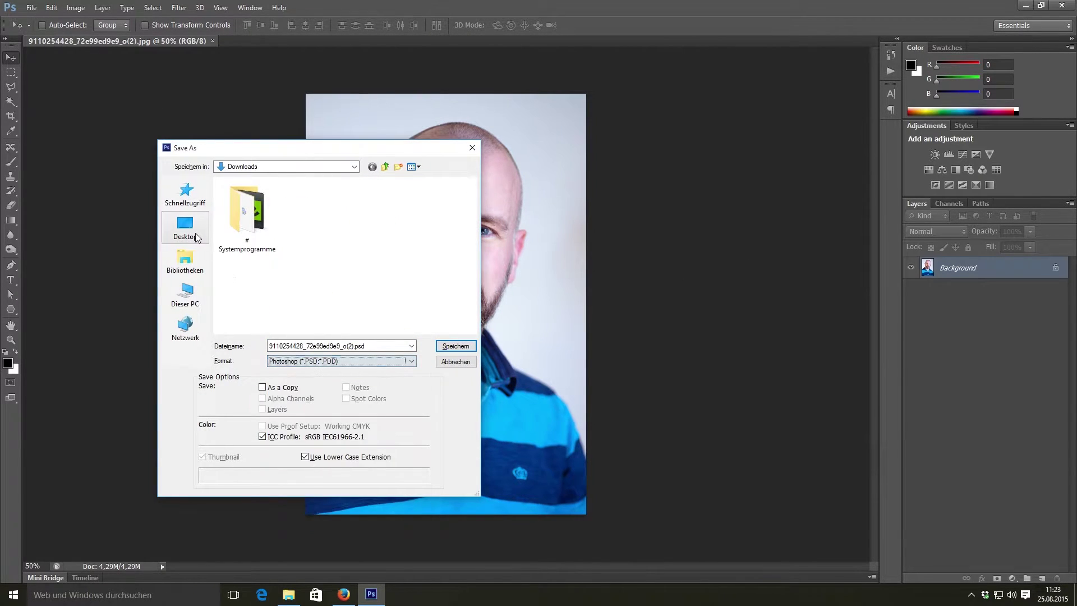
triple_click(325, 346)
text(Tutorial)
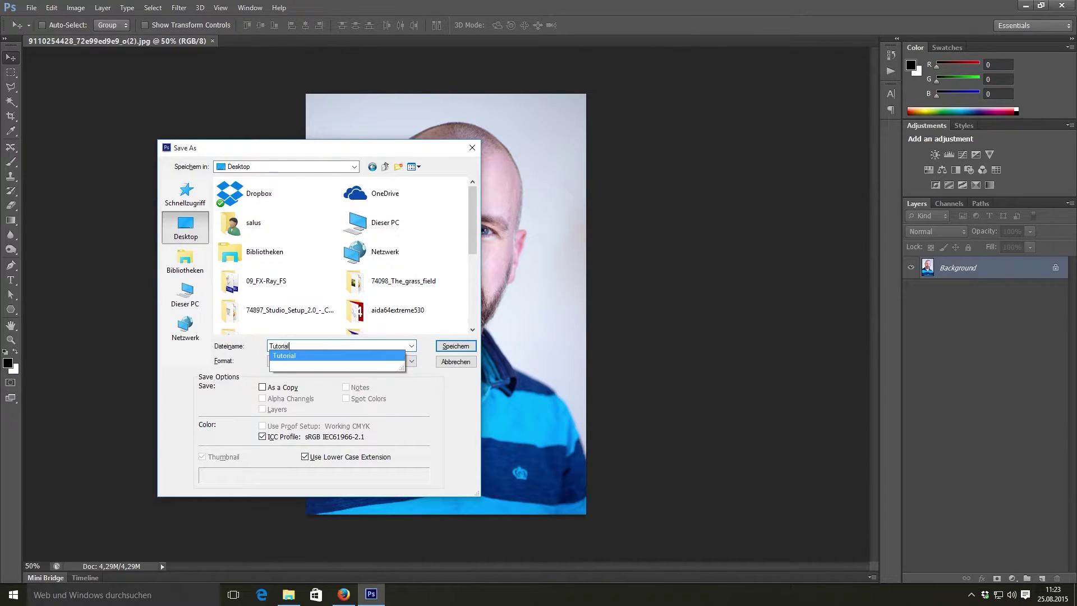
key(Return)
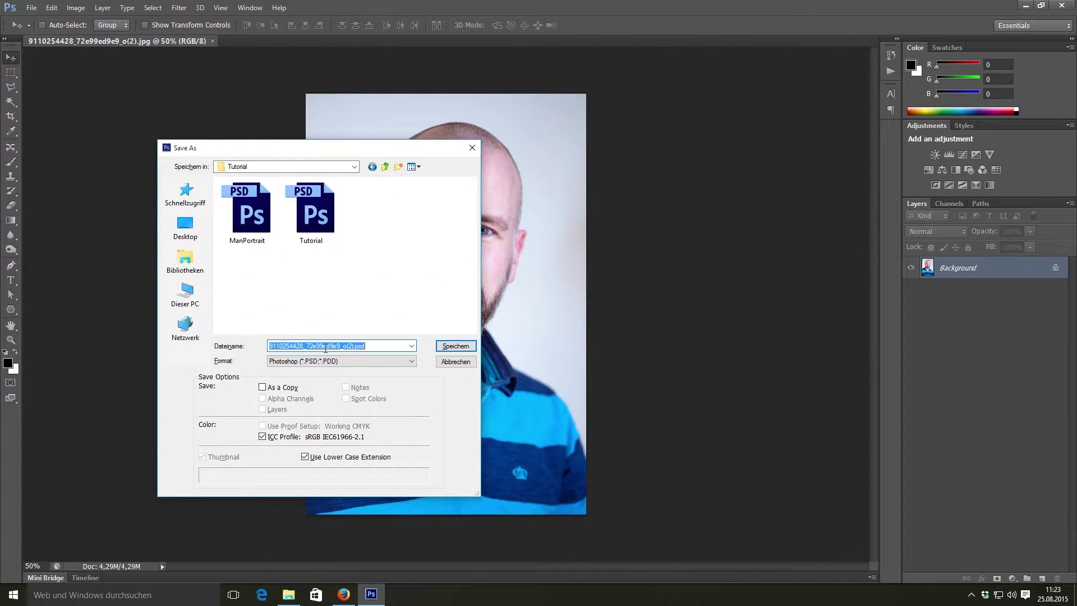
text(Tut)
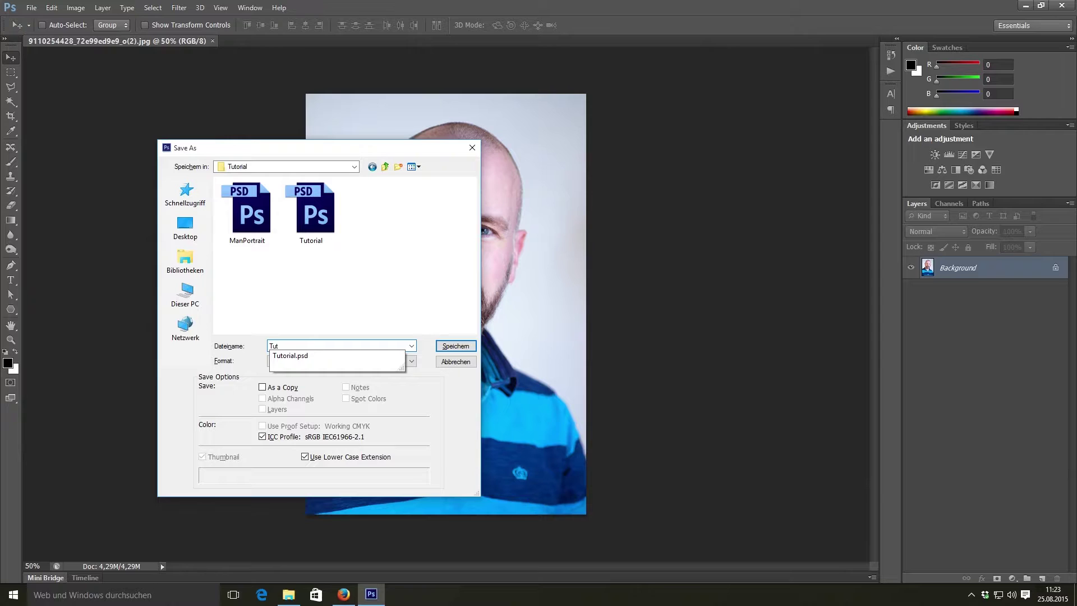
key(Down)
key(Return)
key(Return)
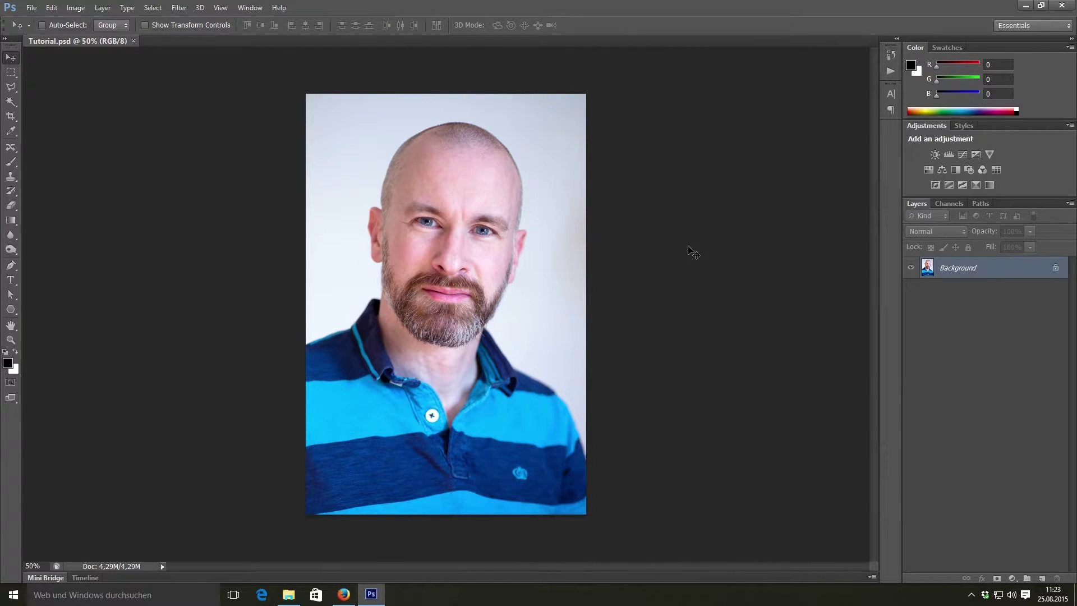
Unlock the Background into a normal layer named 'Oriinal' and give it a red label
alt+double_click(969, 277)
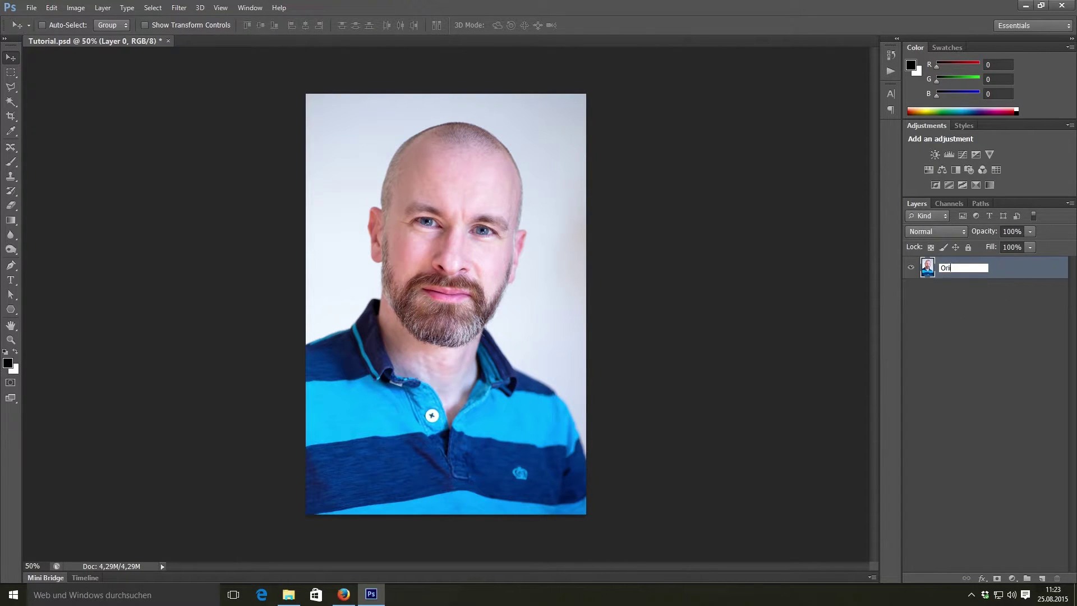
right_click(948, 270)
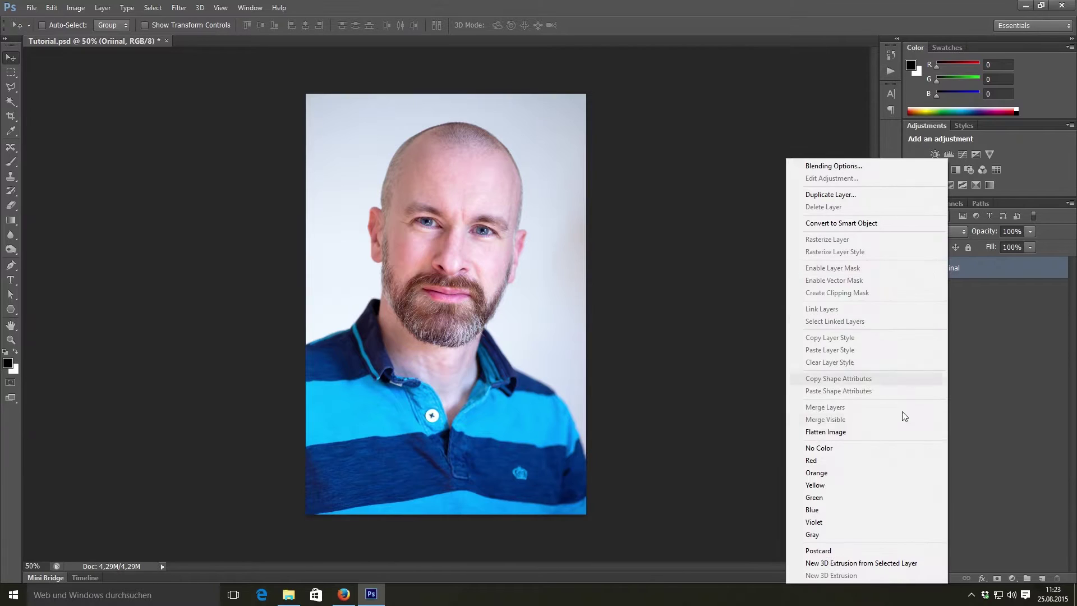
click(839, 456)
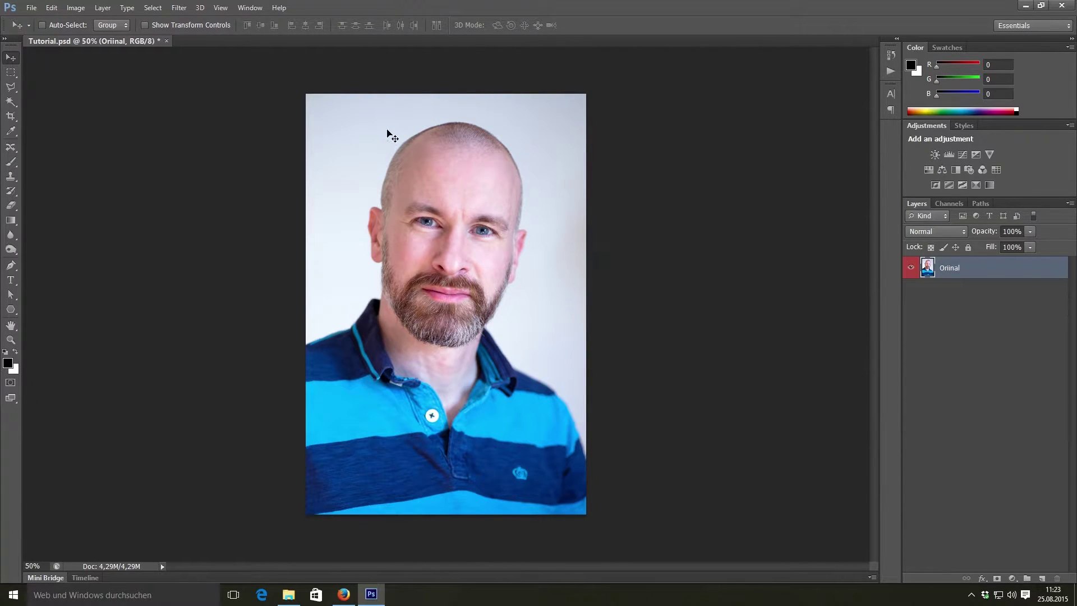
Import 3D_Face_Model from the Desktop as a new 3D layer and accept the 3D workspace
click(199, 7)
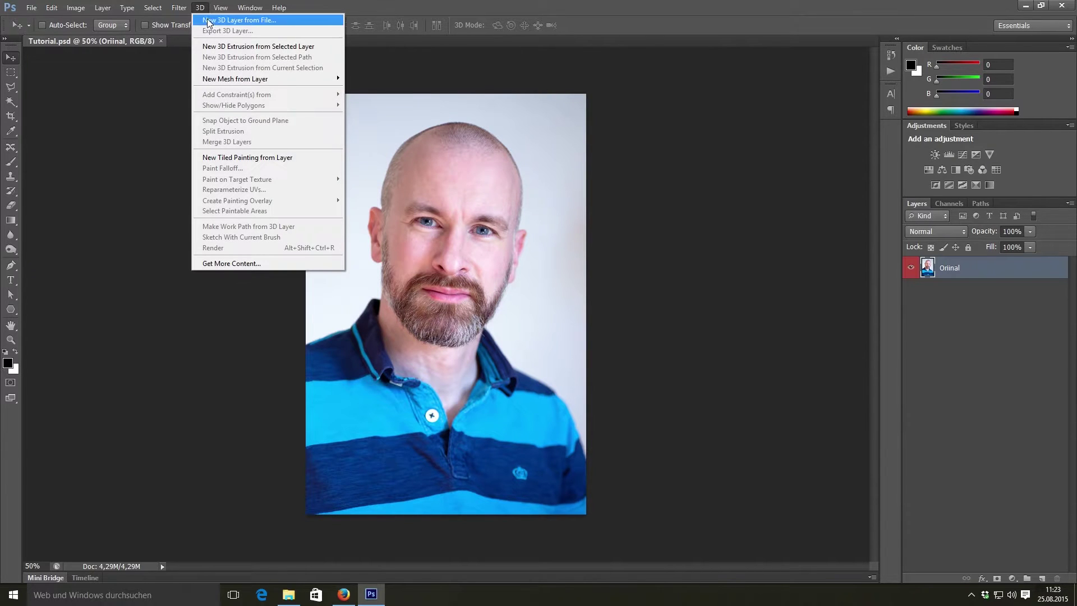
click(300, 22)
click(188, 230)
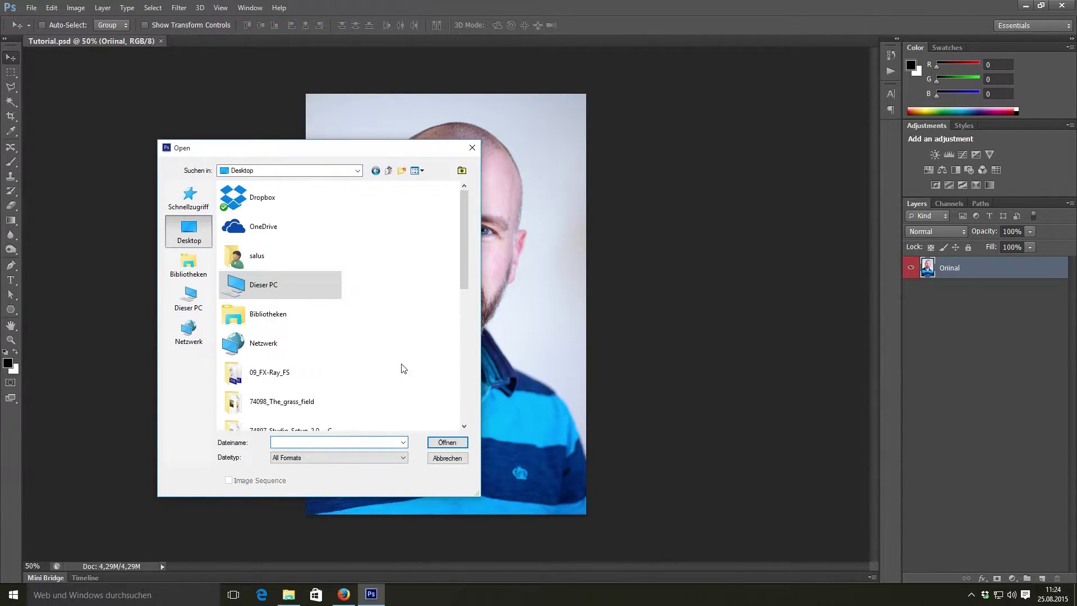
scroll(420, 368, down, 5)
click(267, 359)
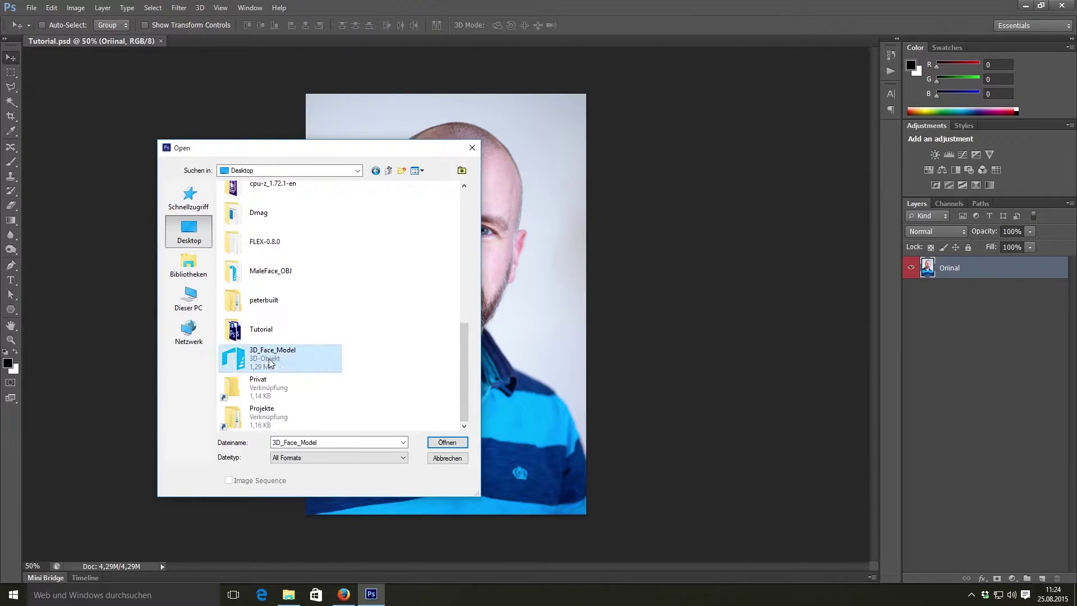
click(447, 443)
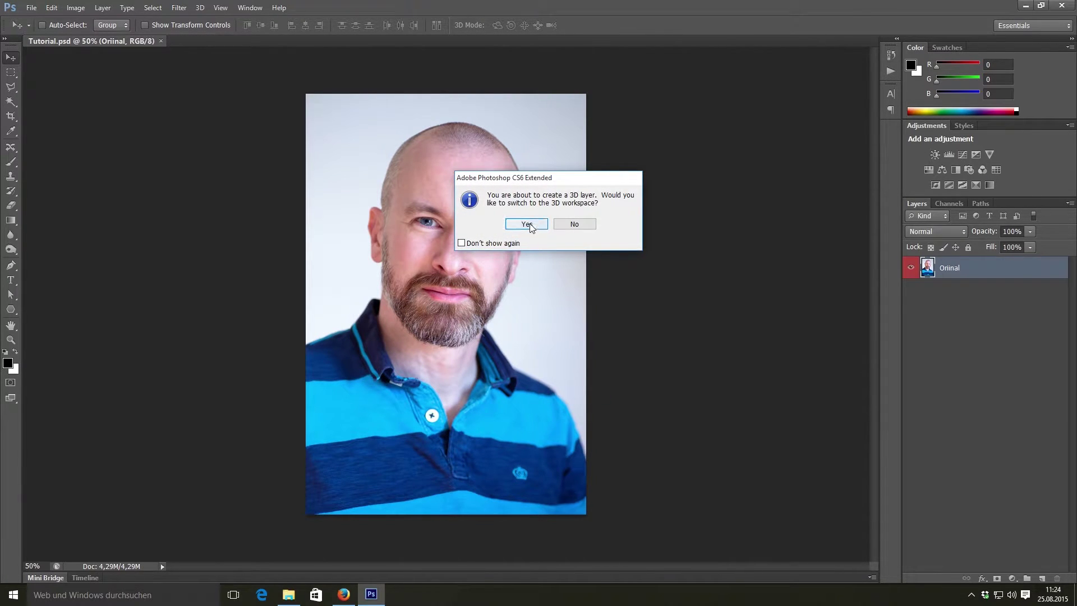
click(526, 224)
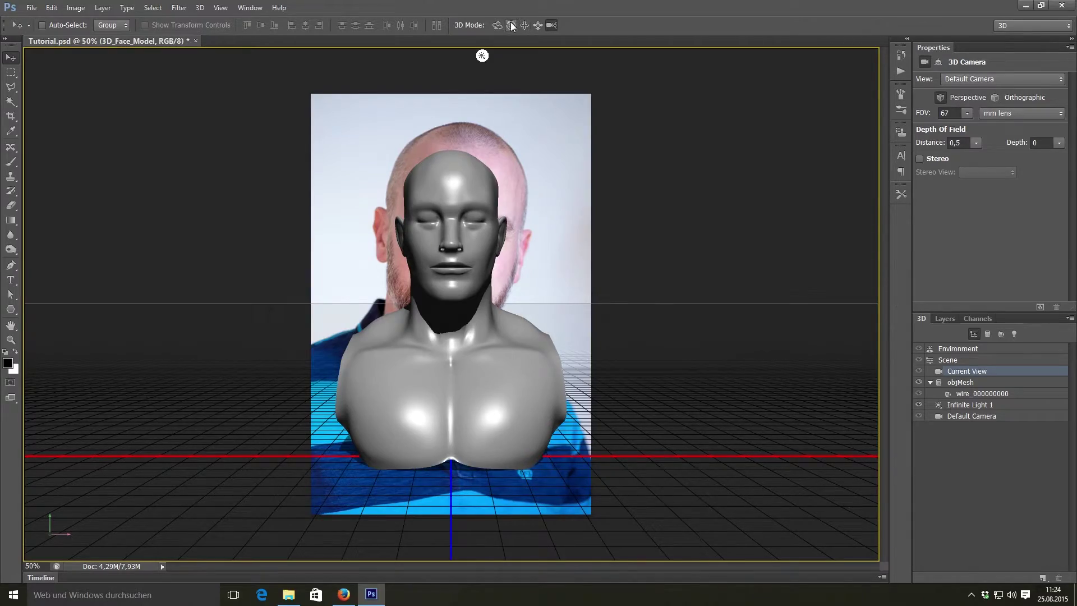
Reset the camera to the default view, dolly closer to the bust, and pan it lower
drag(578, 220, 643, 228)
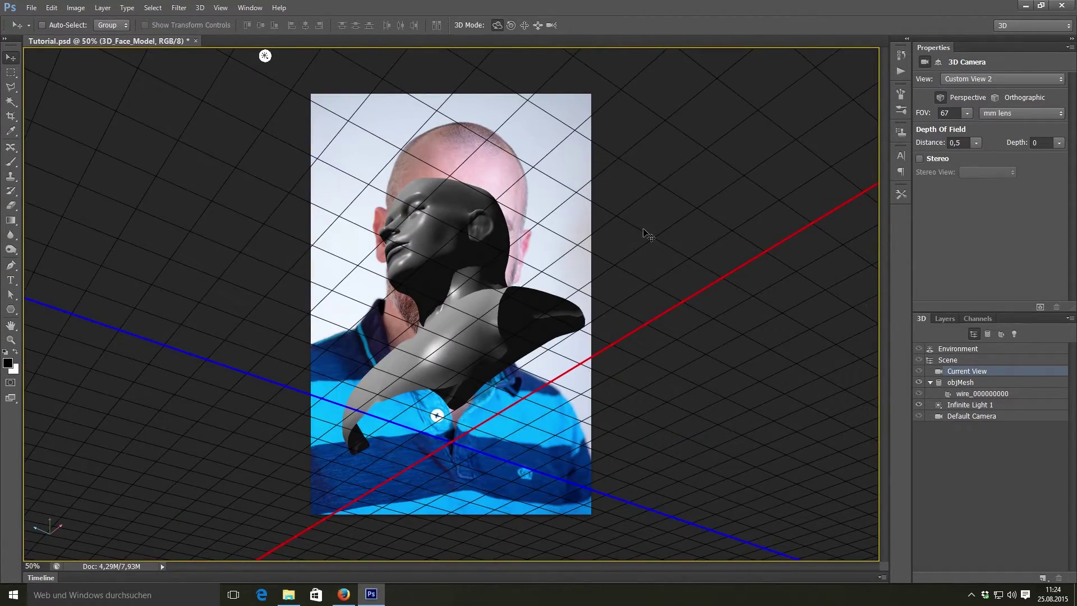
key(ctrl+alt+z)
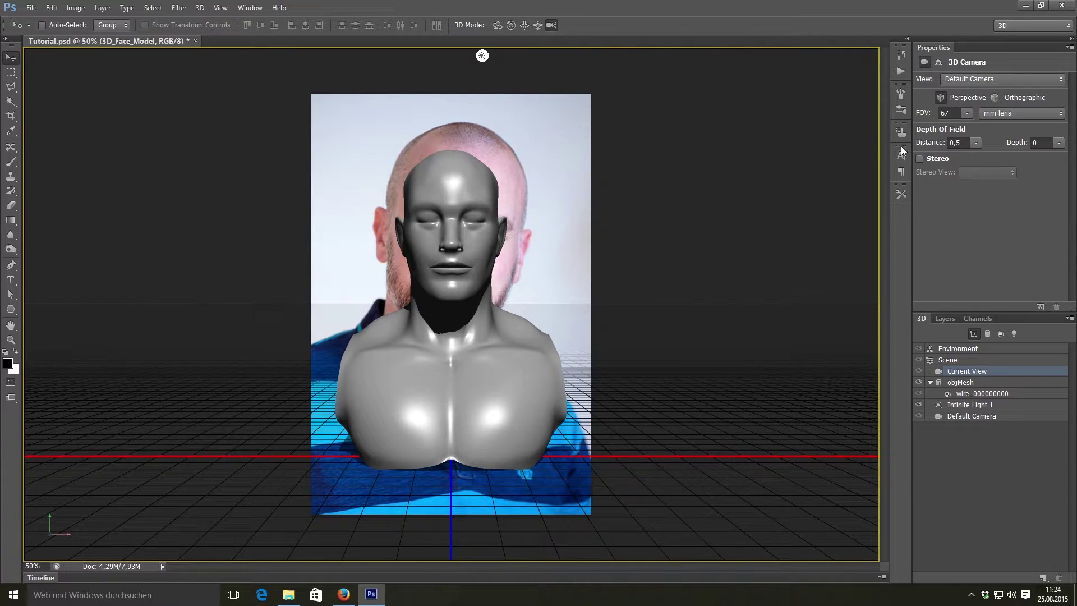
drag(537, 292, 547, 209)
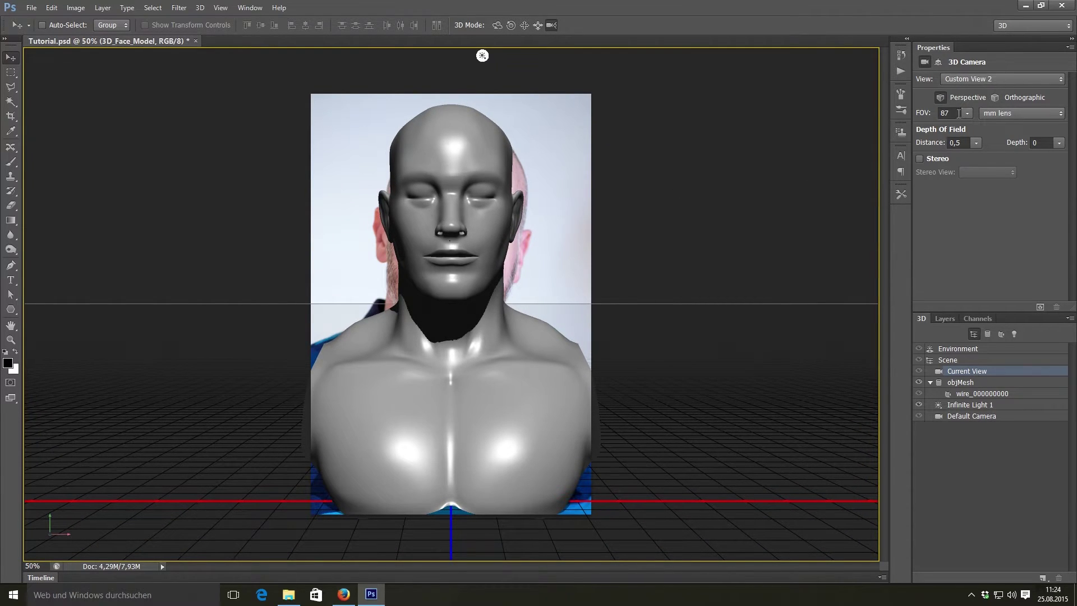
drag(918, 116, 921, 114)
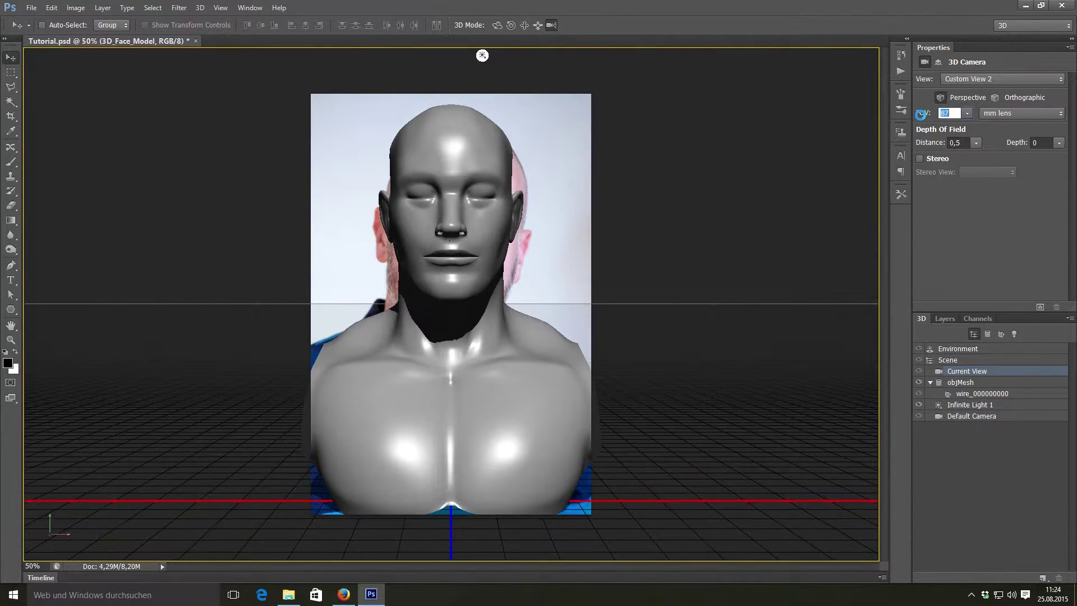
click(523, 25)
drag(473, 226, 463, 253)
Widen the camera field of view to 88 and fade the 3D_Face_Model layer to 62% opacity
click(551, 26)
click(523, 26)
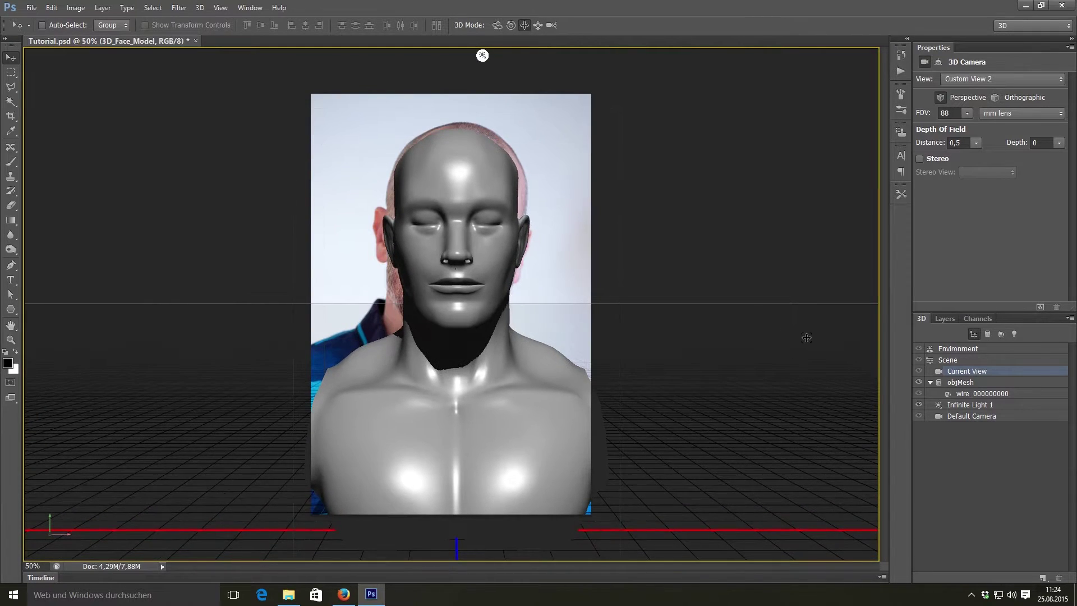
click(944, 319)
drag(999, 347, 979, 348)
Rotate, stand upright, enlarge and shift the face mesh down-left onto the man's face
click(461, 286)
drag(455, 302, 617, 409)
drag(455, 333, 452, 414)
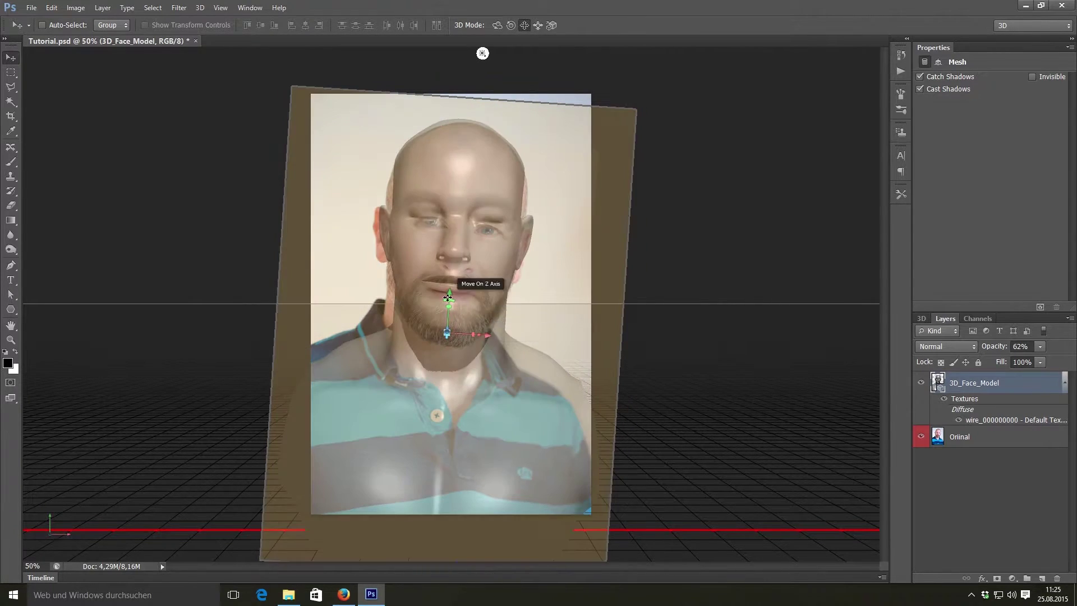
mouse_move(447, 298)
mouse_down()
mouse_move(444, 331)
mouse_move(452, 288)
mouse_move(449, 306)
mouse_up()
mouse_move(486, 344)
mouse_down()
mouse_move(461, 341)
mouse_move(479, 356)
mouse_move(435, 583)
mouse_move(496, 453)
mouse_move(495, 487)
mouse_move(473, 357)
mouse_up()
scroll(461, 341, up, 5)
Fine-tune the head's rotation and position while fading the layer to 62% to check alignment
click(439, 322)
click(439, 322)
click(996, 119)
drag(474, 357, 479, 358)
drag(994, 346, 1023, 340)
drag(462, 356, 464, 356)
click(938, 62)
drag(969, 93, 993, 96)
mouse_move(994, 346)
mouse_down()
mouse_move(972, 343)
mouse_move(984, 345)
mouse_up()
drag(476, 357, 474, 357)
drag(994, 346, 1001, 323)
Make final small rotation and X nudges at 54% opacity, then return the layer to 100%
click(436, 319)
click(437, 318)
drag(437, 318, 437, 313)
key(5)
key(4)
drag(472, 358, 472, 357)
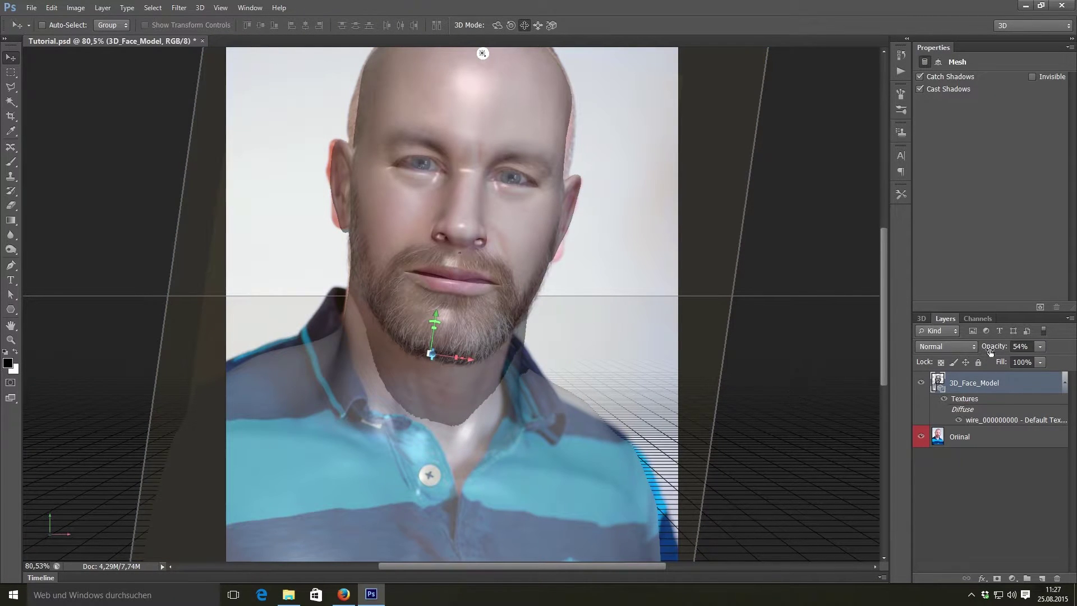
drag(990, 350, 1061, 323)
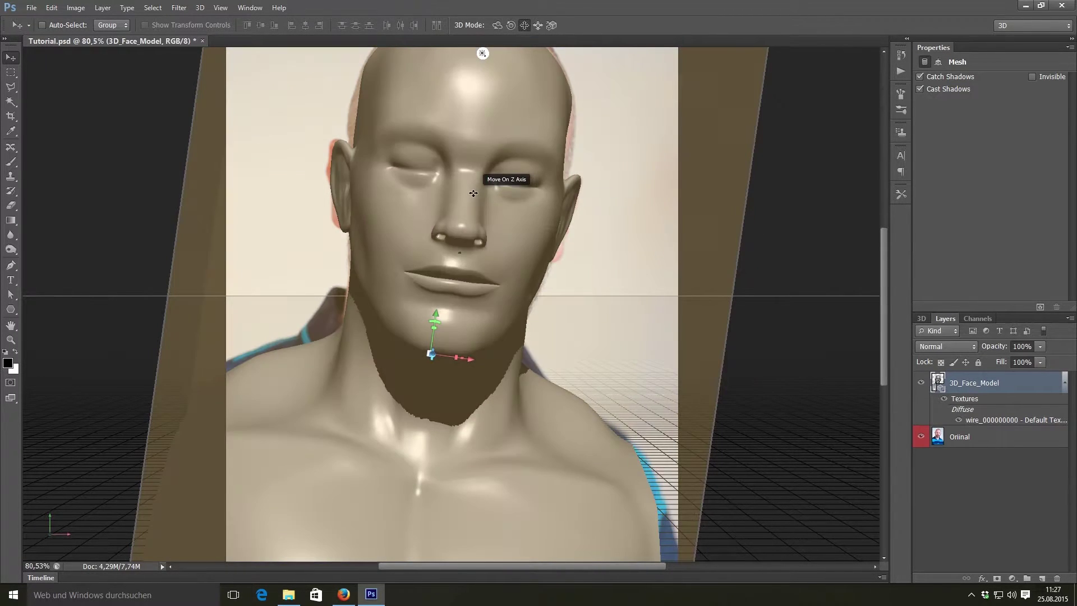
Set the face material's Diffuse to white, Shine to 50% and Specular to dark 1d1d1d
click(474, 198)
click(965, 78)
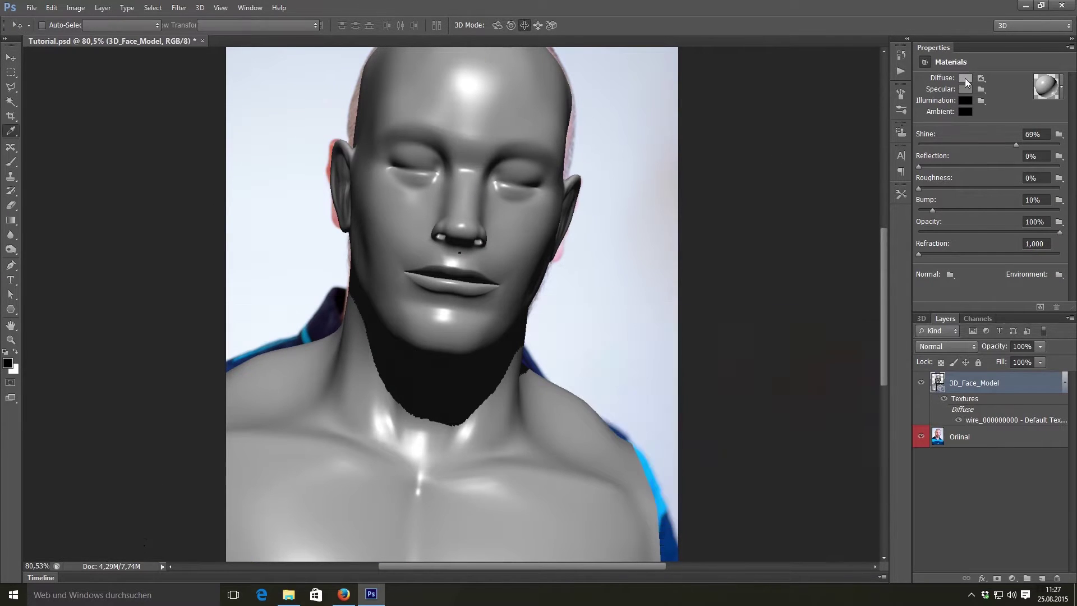
click(594, 306)
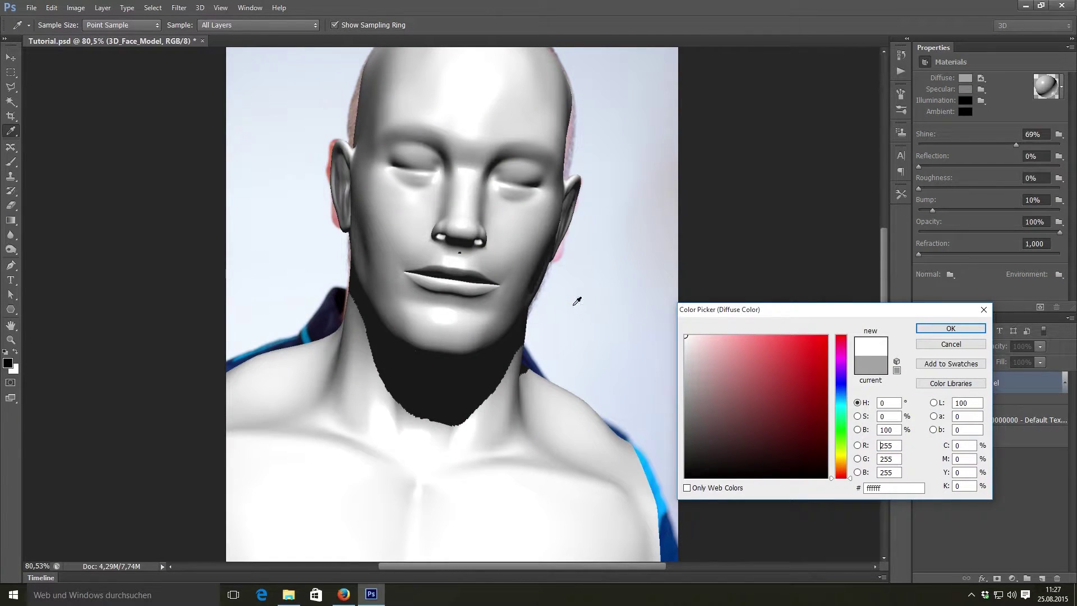
click(951, 329)
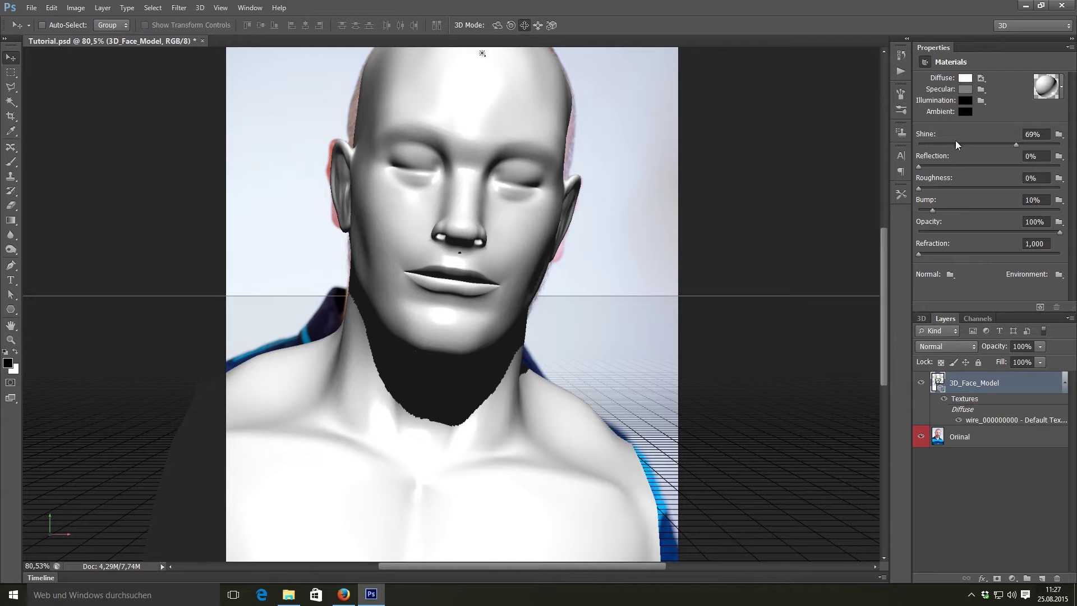
mouse_move(954, 143)
mouse_down()
mouse_move(945, 143)
mouse_move(988, 143)
mouse_up()
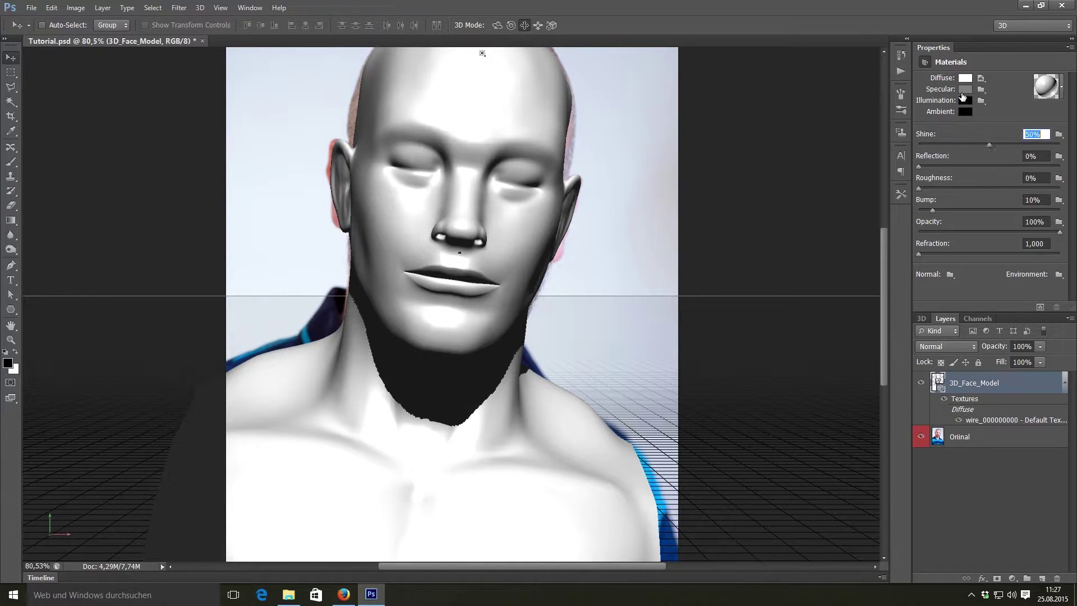
click(964, 90)
mouse_move(748, 388)
mouse_down()
mouse_move(632, 462)
mouse_move(626, 479)
mouse_move(618, 461)
mouse_up()
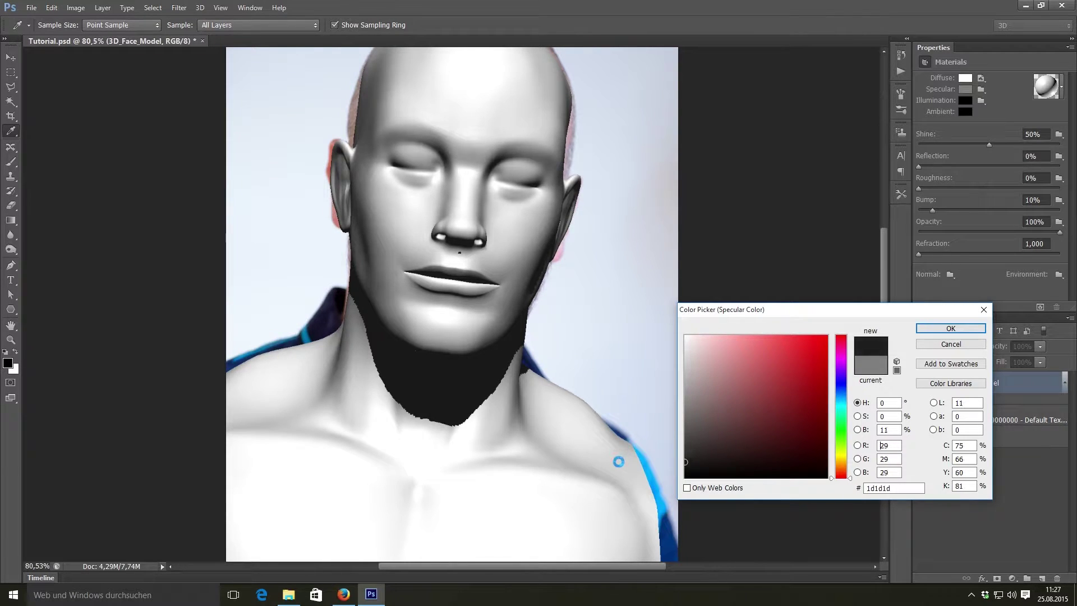
click(950, 329)
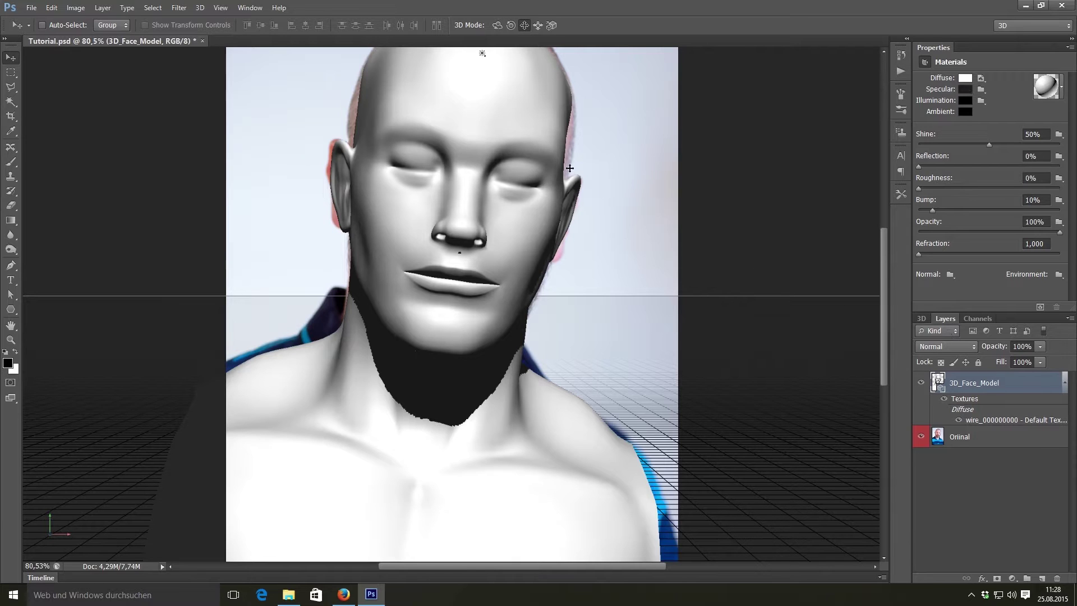
Disable the infinite light's shadow and re-aim the light across the face
click(483, 53)
scroll(523, 101, down, 3)
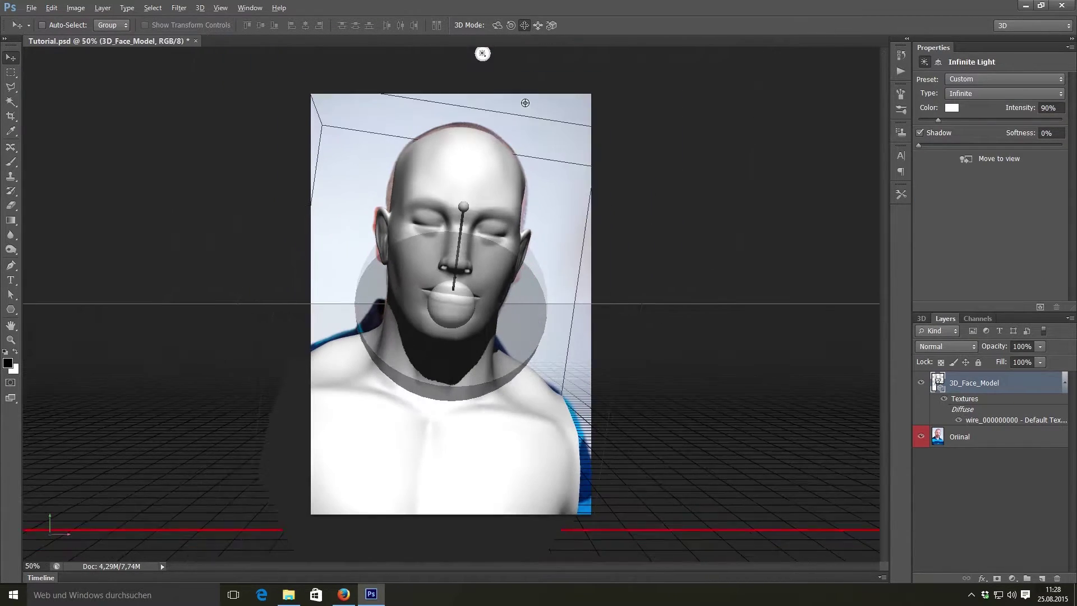
click(482, 54)
click(483, 53)
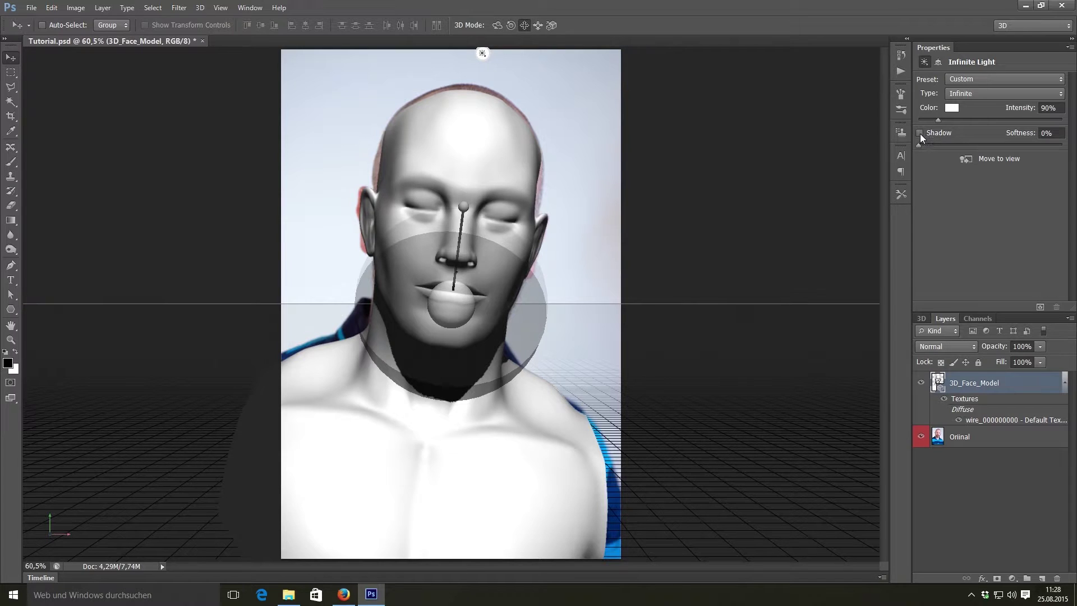
click(920, 133)
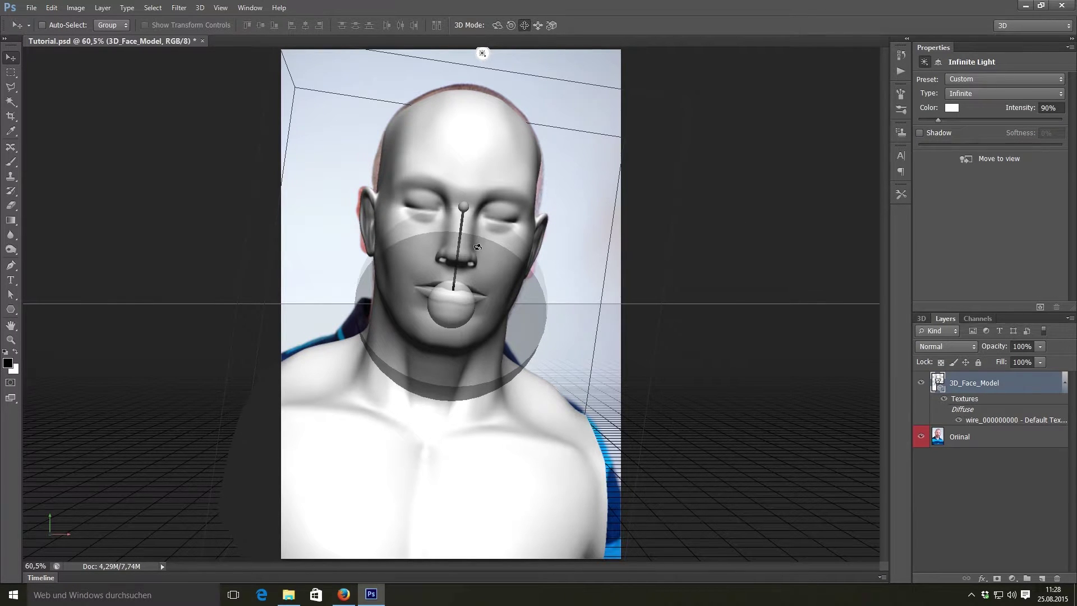
mouse_move(476, 247)
mouse_down()
mouse_move(524, 305)
mouse_move(339, 183)
mouse_move(379, 330)
mouse_move(529, 356)
mouse_move(555, 224)
mouse_move(483, 225)
mouse_move(492, 275)
mouse_move(519, 288)
mouse_up()
Save the document, then collapse the texture entries and select the 3D_Face_Model layer
click(958, 504)
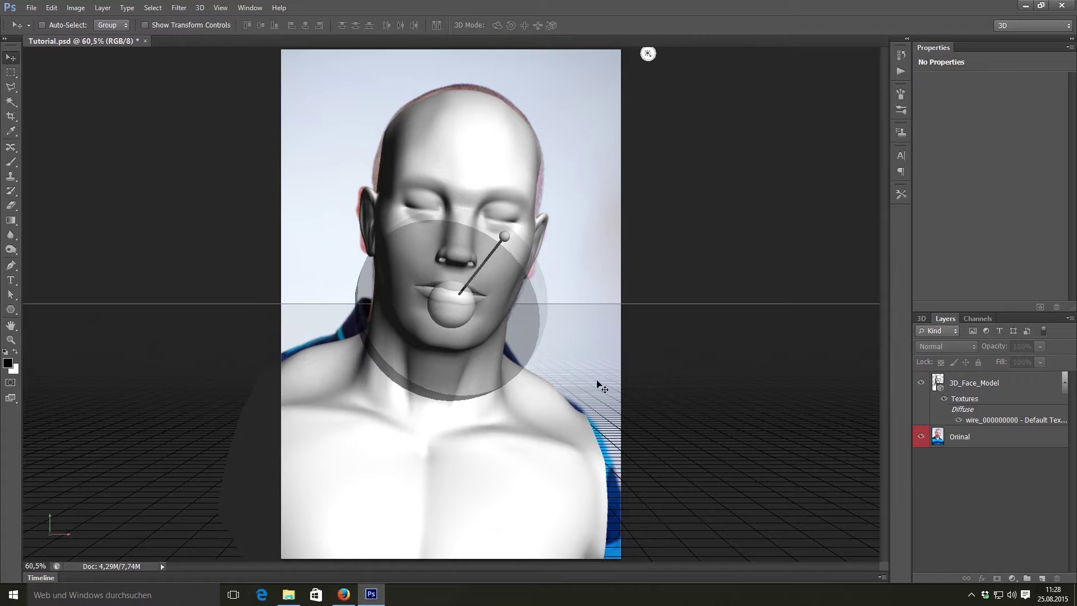
key(ctrl+s)
click(1064, 384)
click(987, 382)
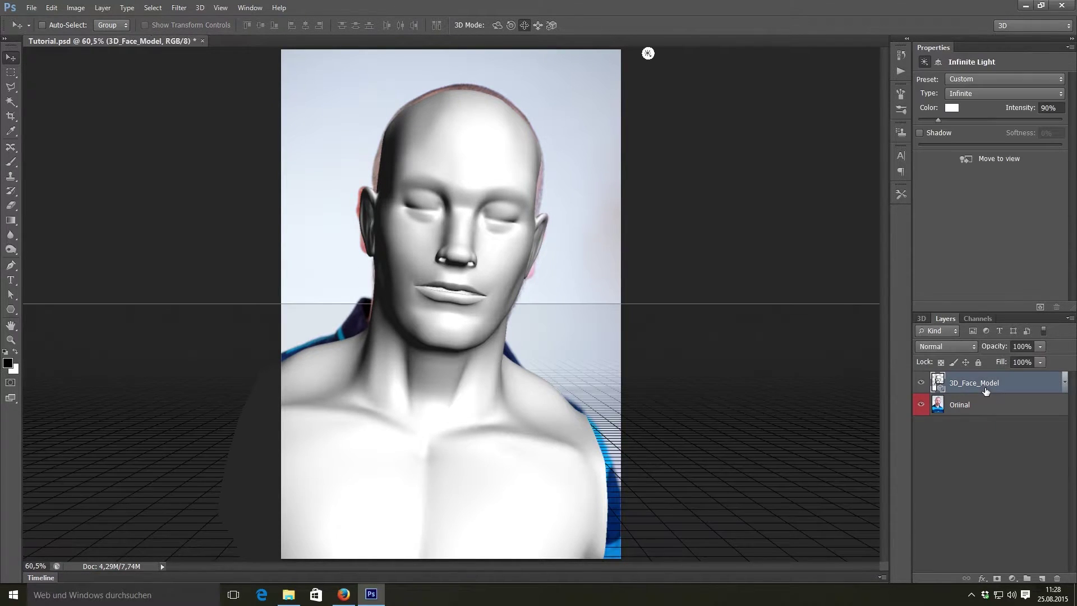
Convert 3D_Face_Model to a smart object and give it a yellow colour label
right_click(986, 386)
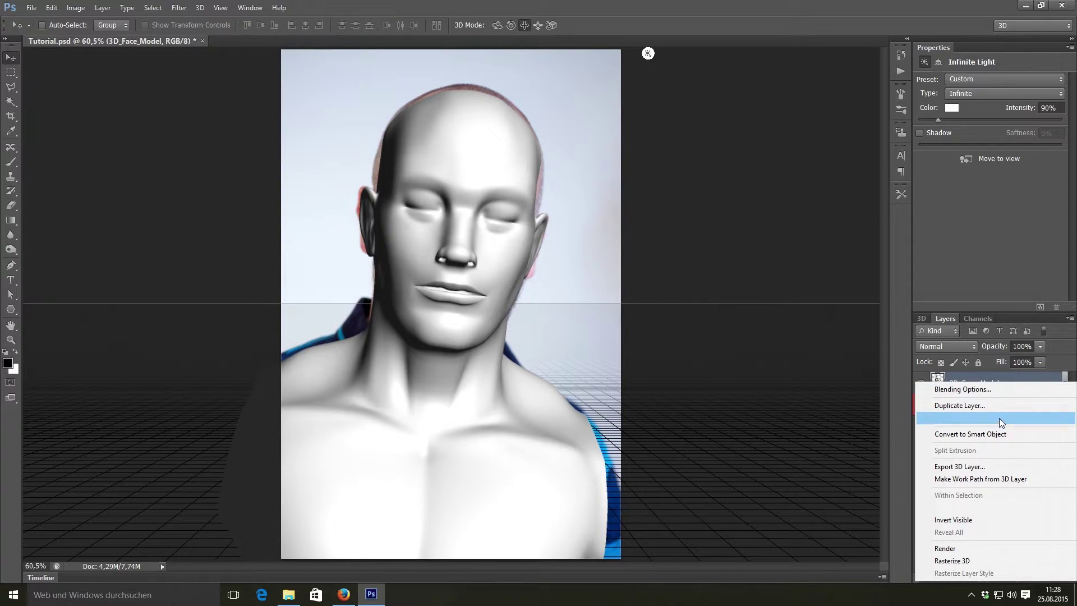
click(987, 434)
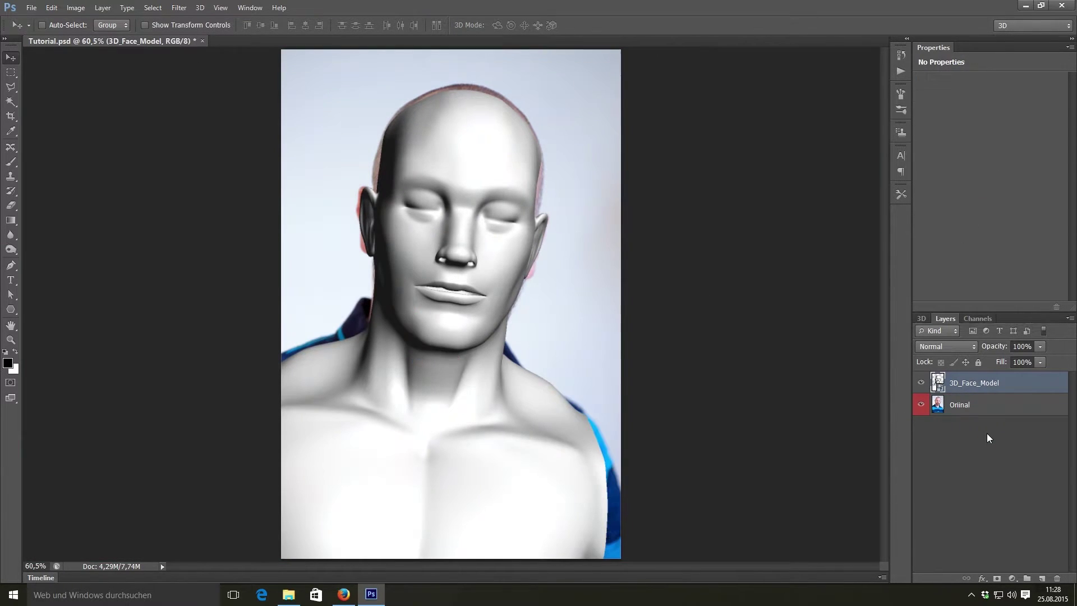
right_click(974, 385)
click(902, 490)
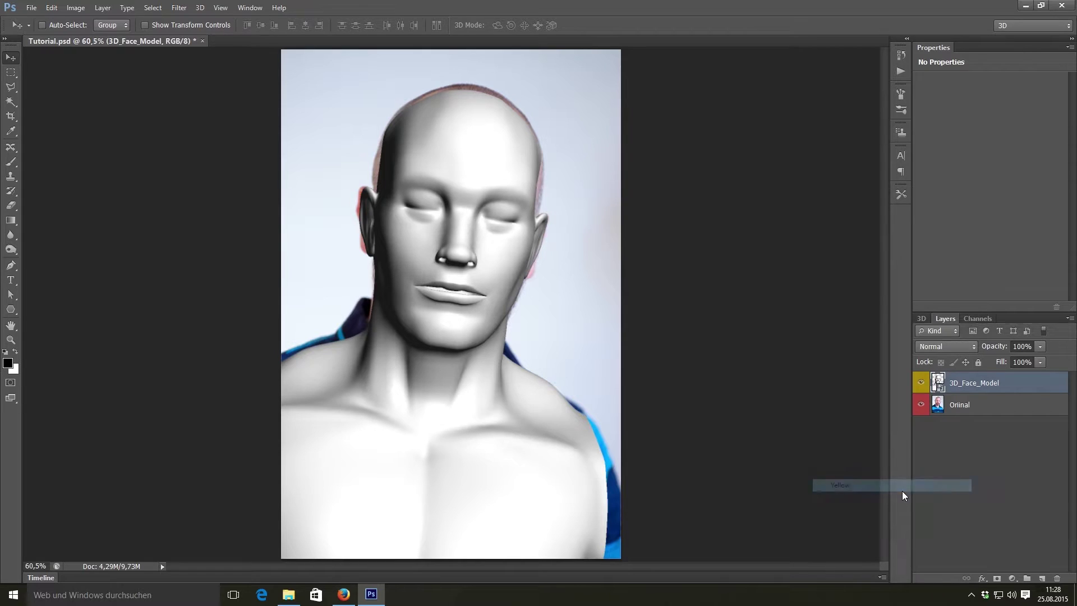
Zoom in and fade the model layer's opacity to compare it with the photo
scroll(418, 224, up, 3)
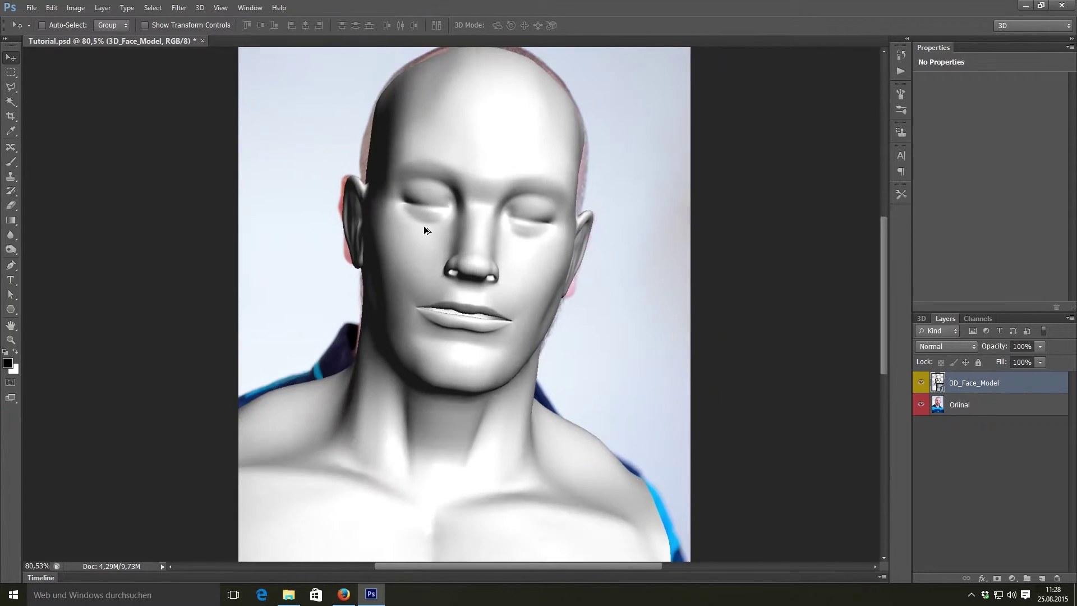
scroll(418, 223, down, 2)
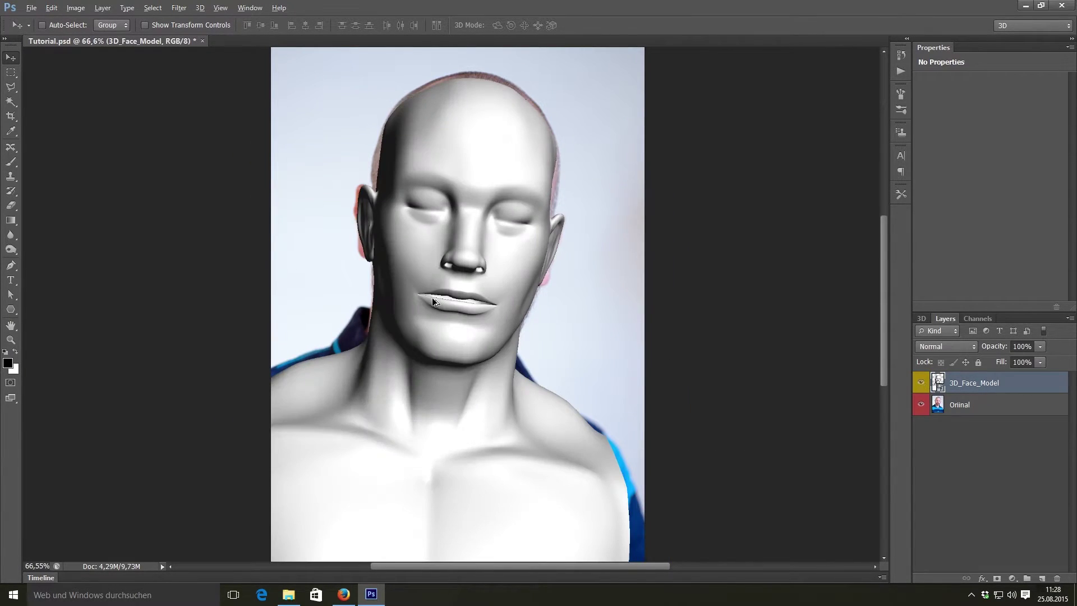
scroll(432, 301, up, 3)
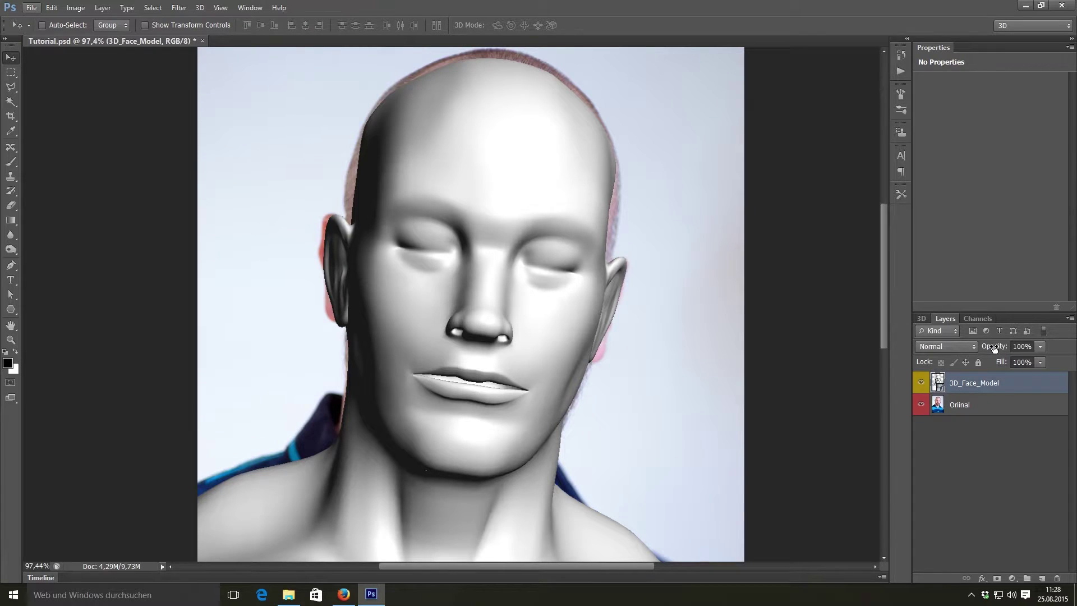
mouse_move(990, 348)
mouse_down()
mouse_move(942, 343)
mouse_move(999, 335)
mouse_up()
Set the 3D_Face_Model layer's opacity to about 62% so the portrait shows through
text(0)
key(Return)
drag(946, 322, 969, 319)
Custom-warp the bust to fit the head: widen sides, lower chin and head, tuck the jaw, then commit
key(ctrl+t)
right_click(516, 280)
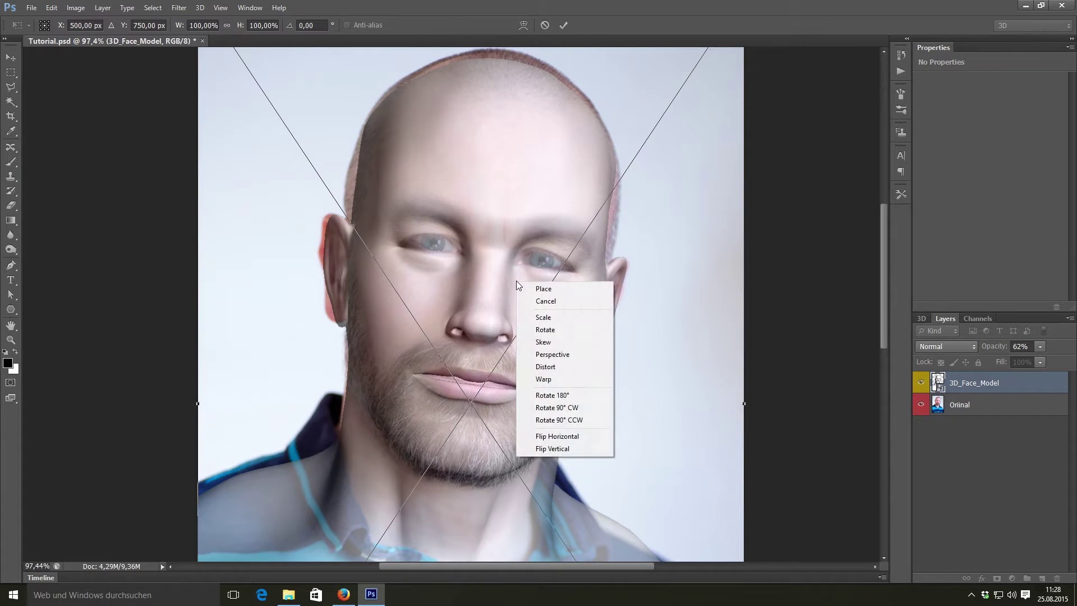
click(551, 378)
drag(368, 244, 359, 241)
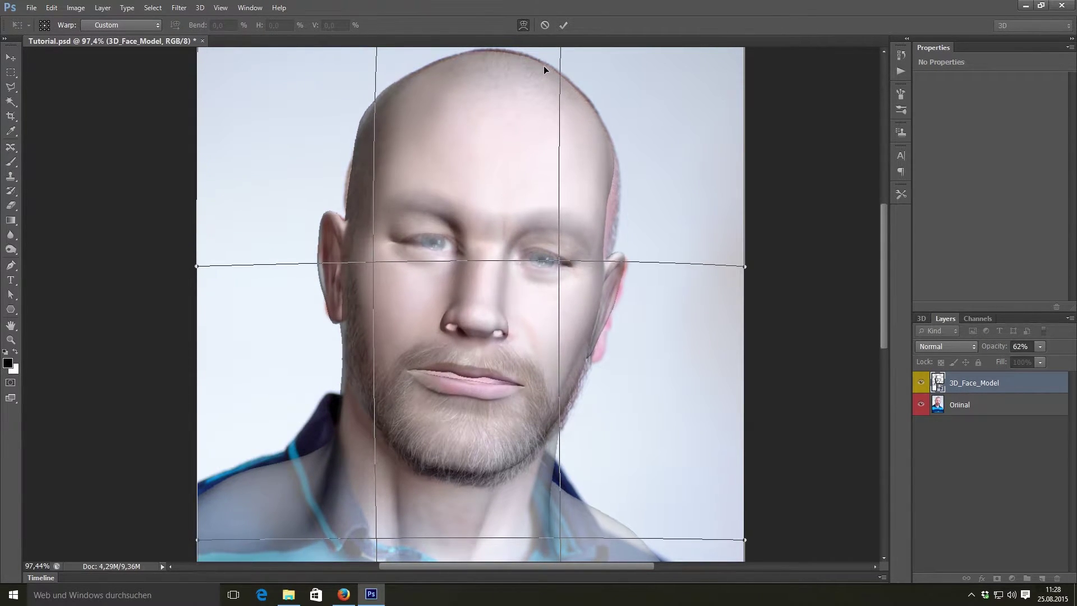
drag(630, 264, 638, 265)
drag(495, 384, 486, 402)
mouse_move(513, 47)
mouse_down()
mouse_move(514, 65)
mouse_move(516, 54)
mouse_up()
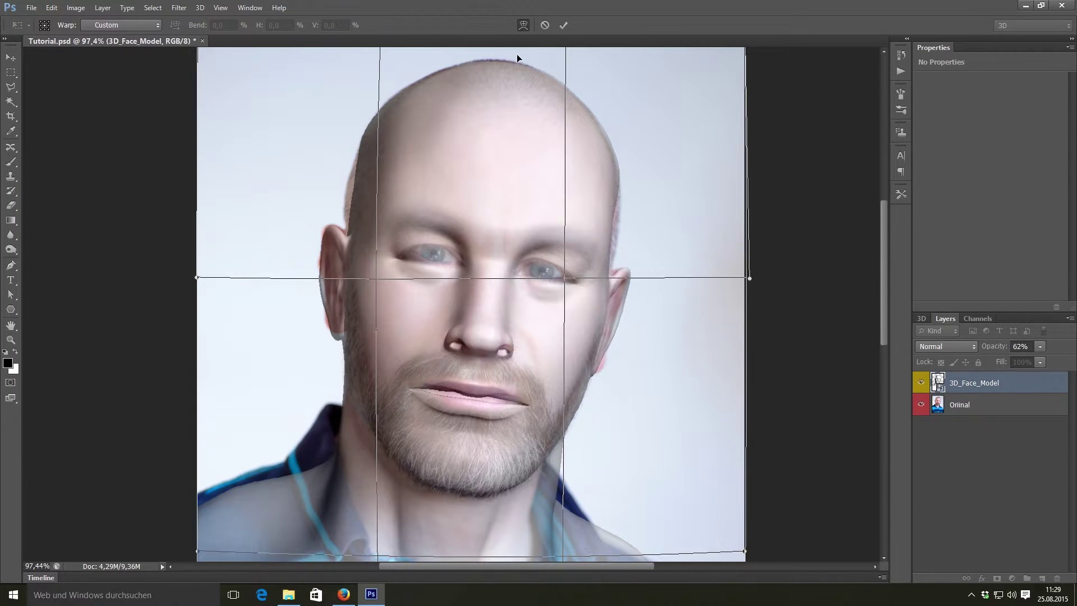
drag(580, 515, 577, 514)
click(563, 24)
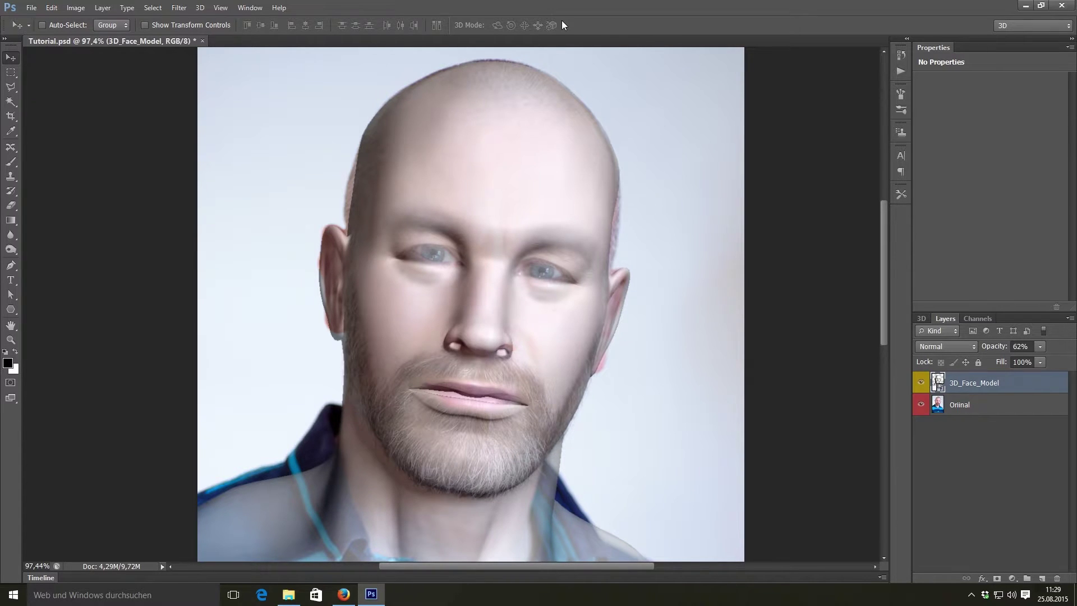
Toggle the face model's visibility and adjust its opacity to compare with the photo
click(920, 383)
click(921, 382)
mouse_move(987, 348)
mouse_down()
mouse_move(1011, 347)
mouse_move(990, 343)
mouse_up()
Start a Puppet Warp with More Points mesh density and pin the model's left eye
click(51, 8)
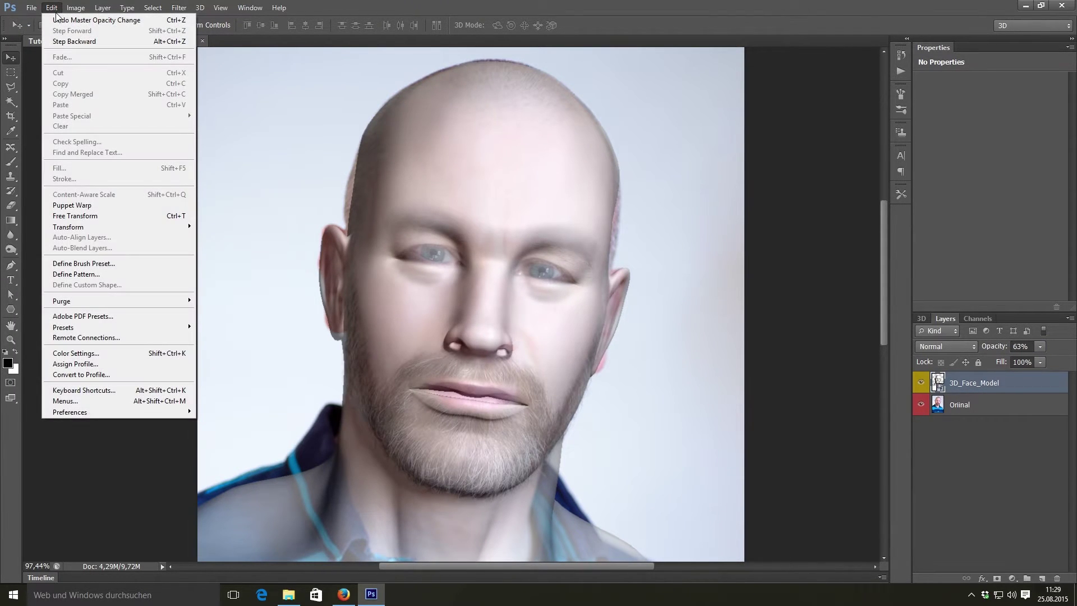
click(123, 204)
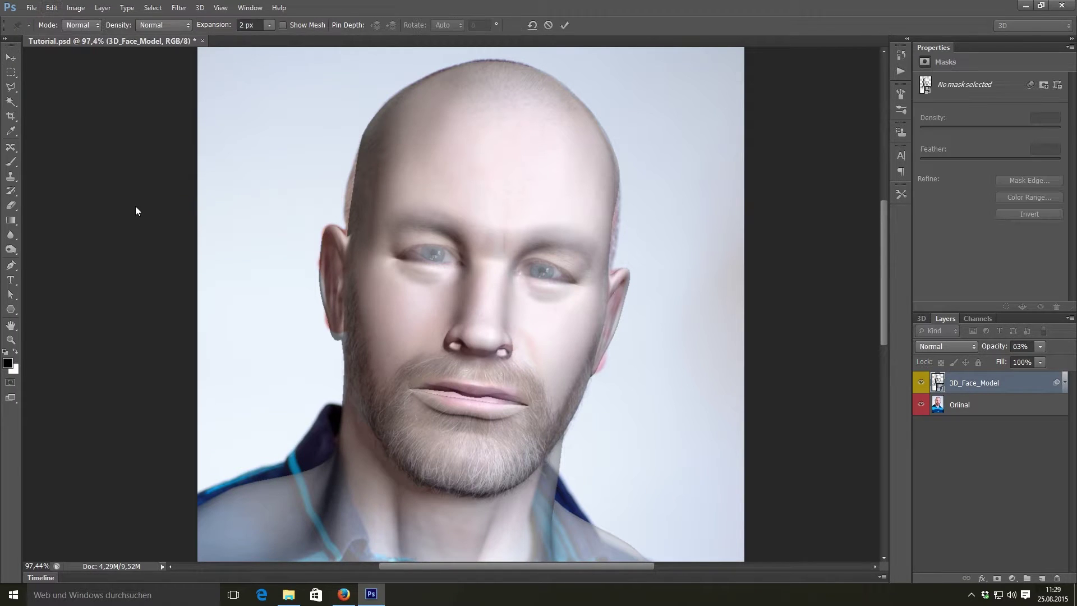
click(283, 25)
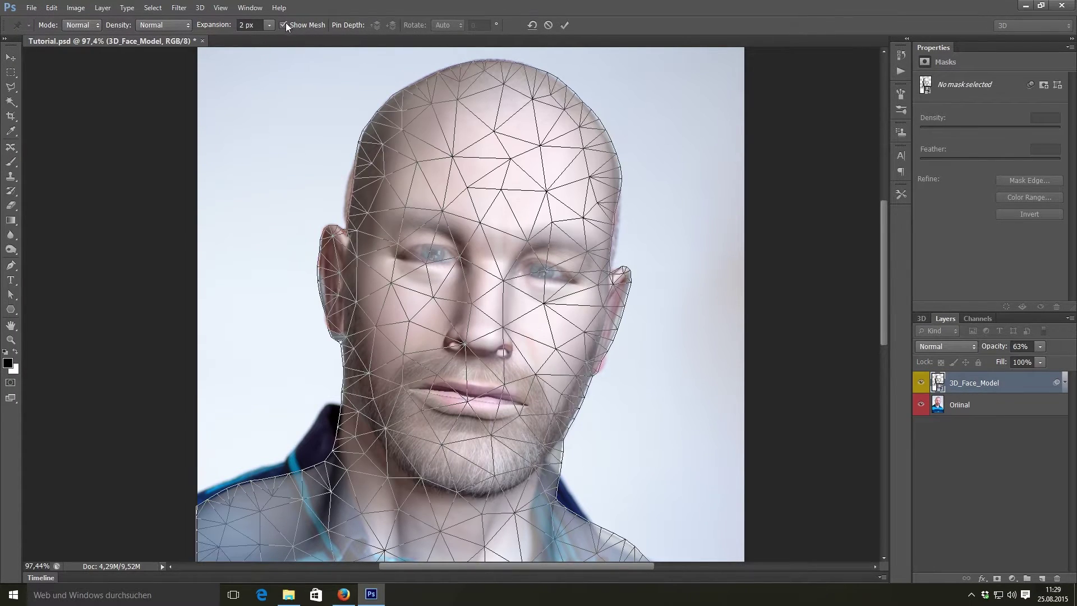
click(168, 28)
click(149, 56)
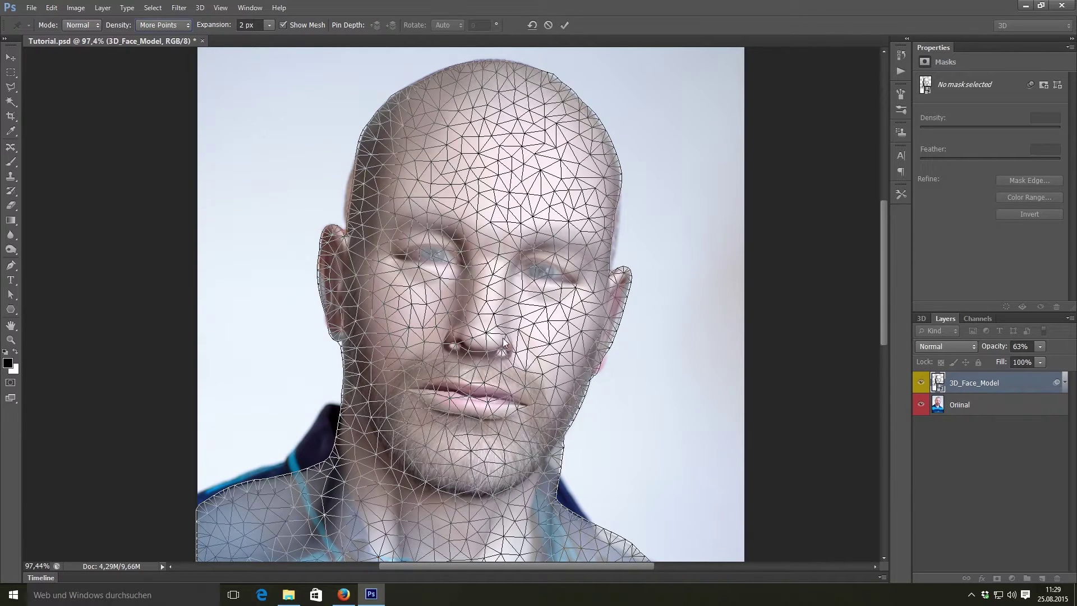
click(283, 25)
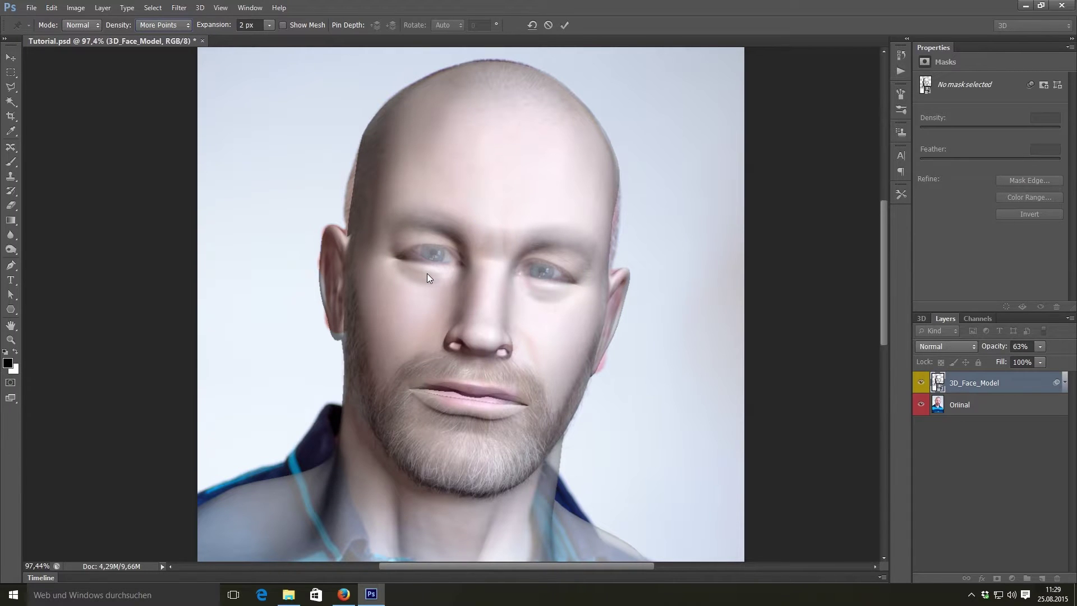
click(435, 254)
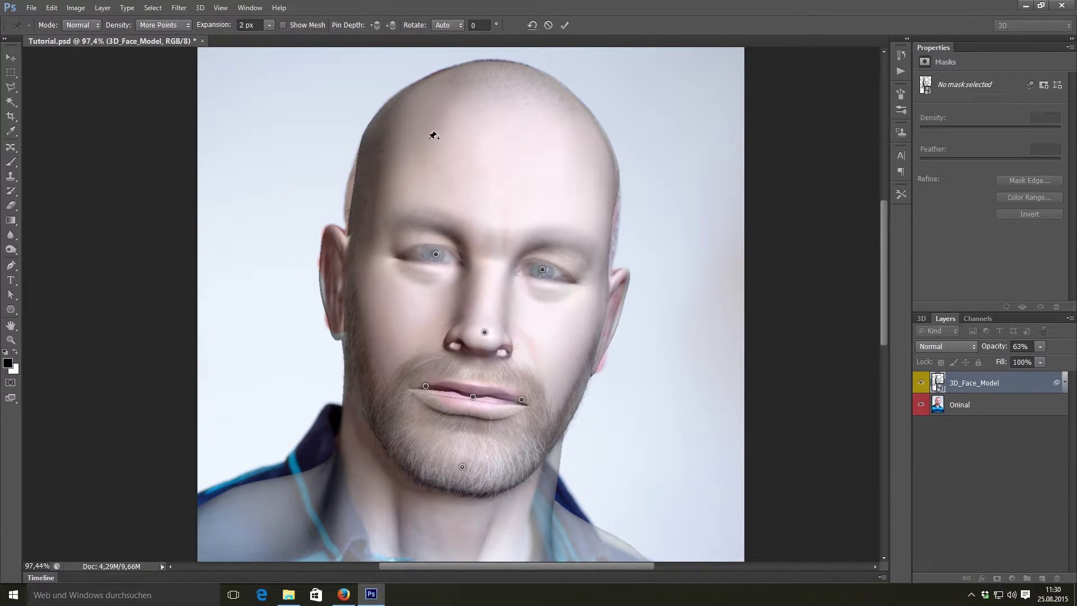
Pin the right ear and jaw, and drag the mouth pins to fit the lips
click(613, 310)
scroll(409, 451, down, 2)
scroll(430, 311, up, 2)
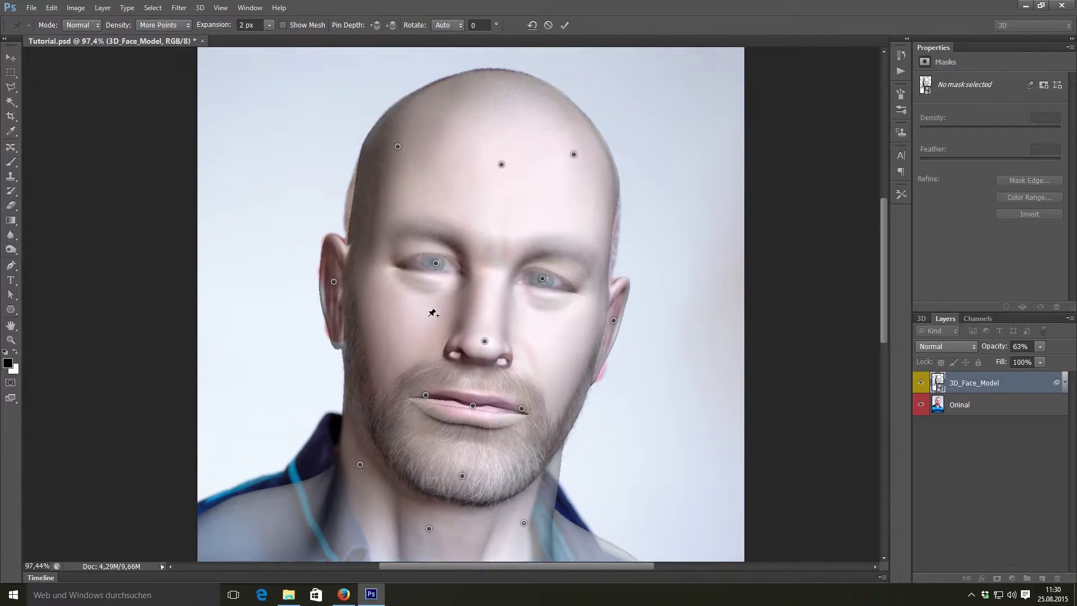
drag(426, 395, 435, 390)
drag(473, 406, 474, 399)
drag(522, 408, 559, 422)
click(558, 416)
click(611, 235)
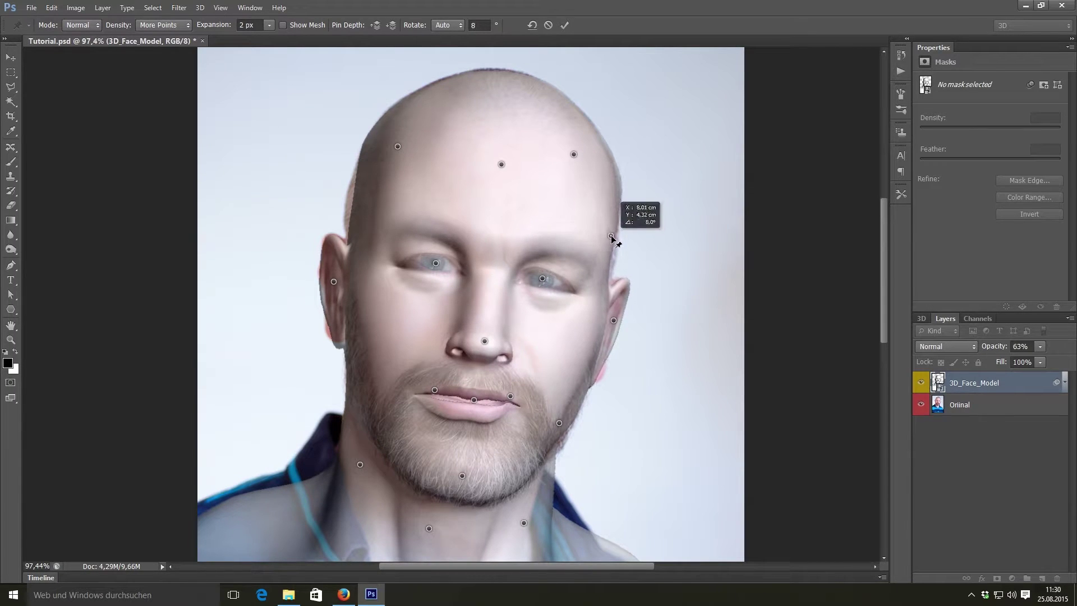
Pin and position both brows, then set the model layer opacity to 71%
click(585, 273)
drag(585, 273, 578, 263)
click(397, 260)
drag(397, 259, 401, 254)
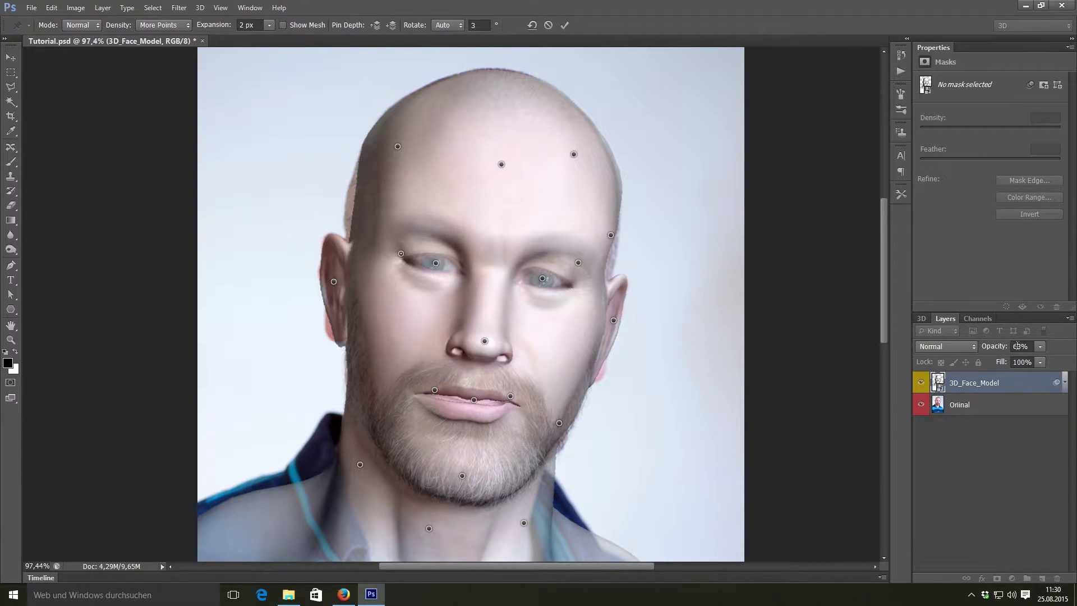
drag(995, 346, 1016, 345)
text(71)
key(Return)
Adjust the brow pins, pin both nostrils, pull the nose tip down, and drop opacity to 42%
drag(539, 243, 539, 254)
click(455, 232)
drag(455, 232, 450, 238)
click(515, 348)
click(452, 335)
drag(484, 340, 482, 353)
key(4)
key(2)
Realign the mouth corner, centre and chin pins, and adjust the jaw, checking at 61% opacity
drag(435, 390, 441, 387)
drag(476, 400, 479, 399)
mouse_move(511, 397)
mouse_down()
mouse_move(520, 392)
mouse_move(511, 401)
mouse_up()
drag(462, 476, 460, 482)
mouse_move(995, 346)
mouse_down()
mouse_move(968, 346)
mouse_move(1004, 346)
mouse_up()
drag(364, 370, 356, 374)
drag(332, 325, 333, 327)
Reshape the temple outline and align the nose and right brow pins, comparing at 52% opacity
click(367, 205)
drag(366, 204, 358, 207)
drag(579, 262, 586, 260)
drag(993, 346, 969, 343)
drag(483, 350, 479, 358)
drag(991, 346, 1012, 346)
drag(586, 259, 580, 262)
drag(609, 249, 607, 260)
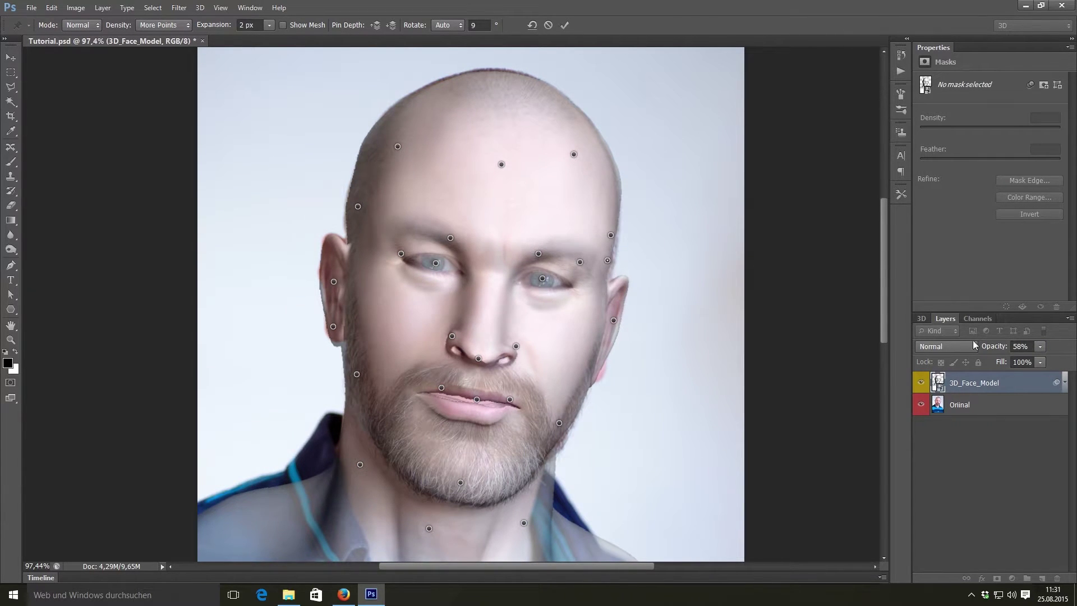
mouse_move(989, 347)
mouse_down()
mouse_move(953, 340)
mouse_move(979, 343)
mouse_up()
Pin and lift the lower lip, move the neck and chin pins, and recheck alignment
click(494, 419)
drag(494, 419, 434, 406)
click(434, 409)
mouse_move(988, 348)
mouse_down()
mouse_move(1016, 350)
mouse_move(1003, 350)
mouse_up()
scroll(565, 527, down, 2)
drag(524, 460, 501, 465)
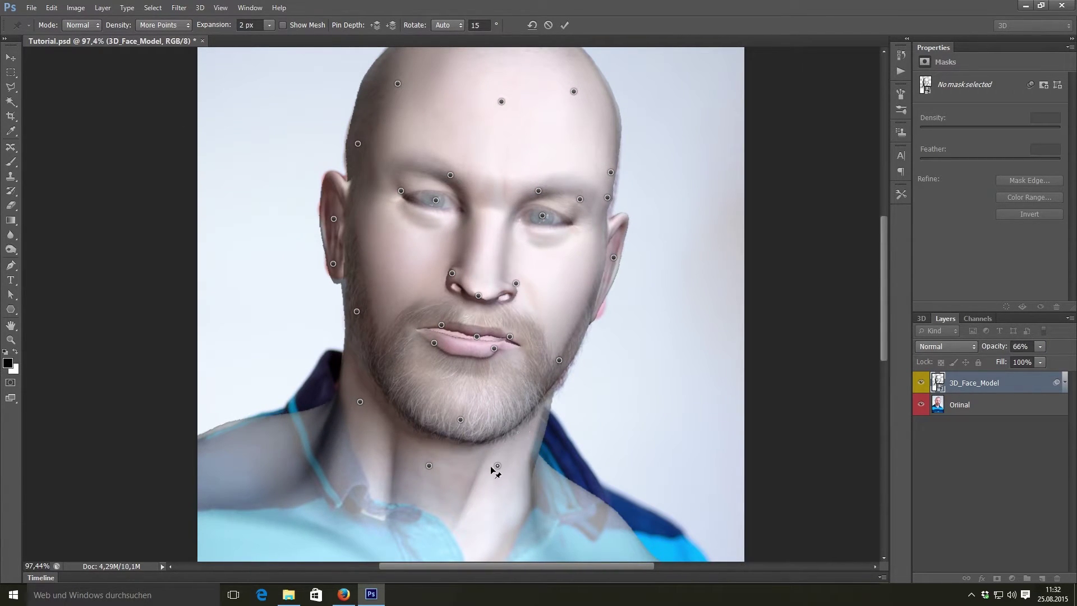
drag(496, 466, 491, 456)
click(530, 407)
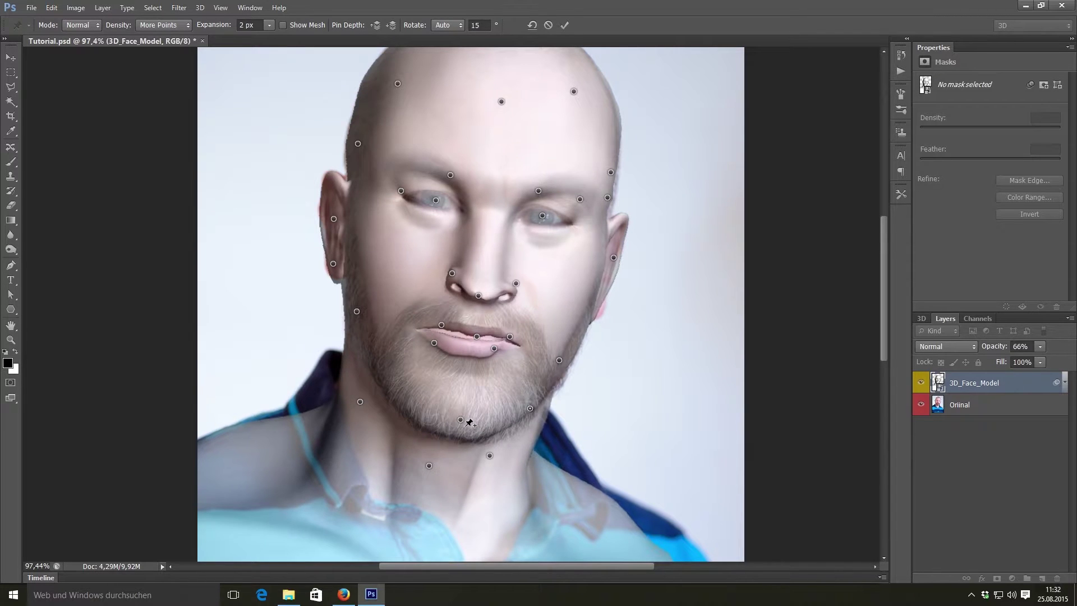
drag(461, 419, 471, 429)
drag(999, 347, 993, 322)
Pin the nose bridge between the eyes and lower the eye-corner pin, comparing at 36% and 91% opacity
click(466, 226)
click(507, 231)
drag(466, 226, 477, 226)
drag(993, 351, 966, 352)
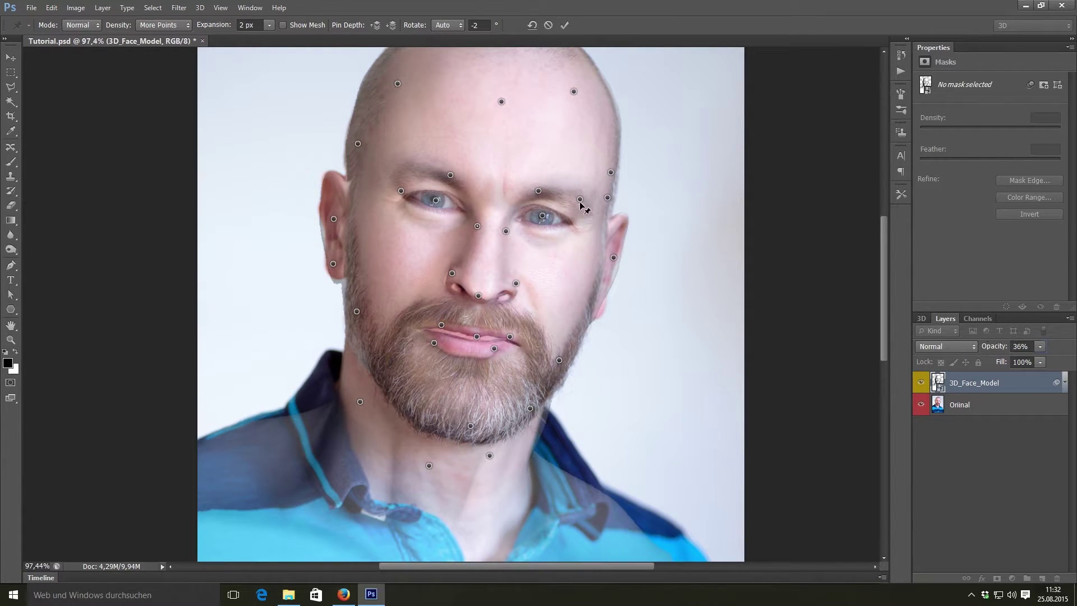
drag(581, 203, 576, 210)
drag(1003, 346, 1070, 330)
Pin and lift the top of the skull, then commit the Puppet Warp
scroll(793, 319, up, 2)
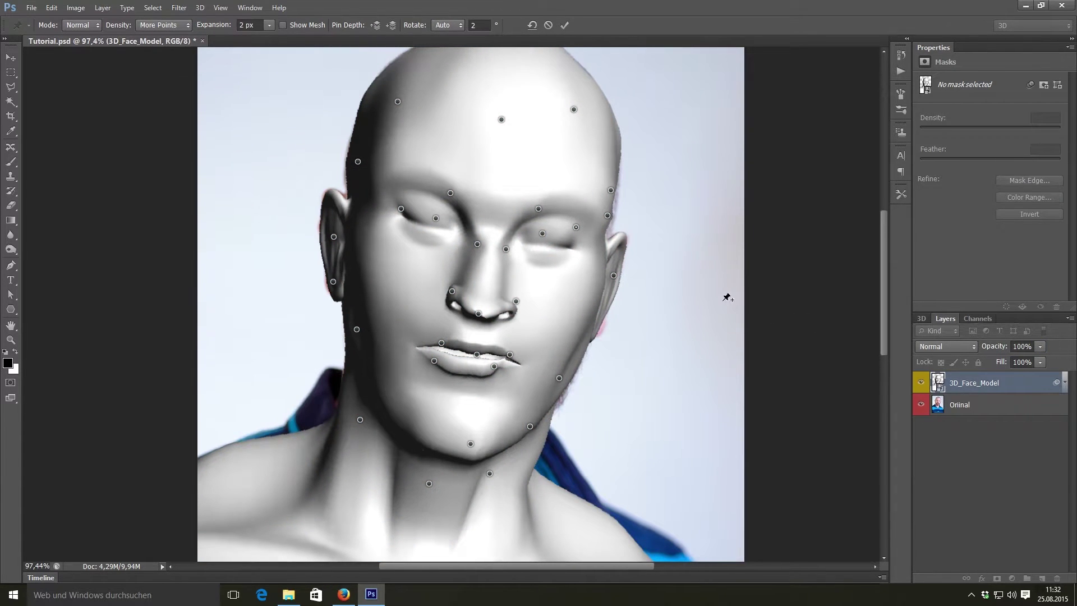
scroll(588, 112, up, 2)
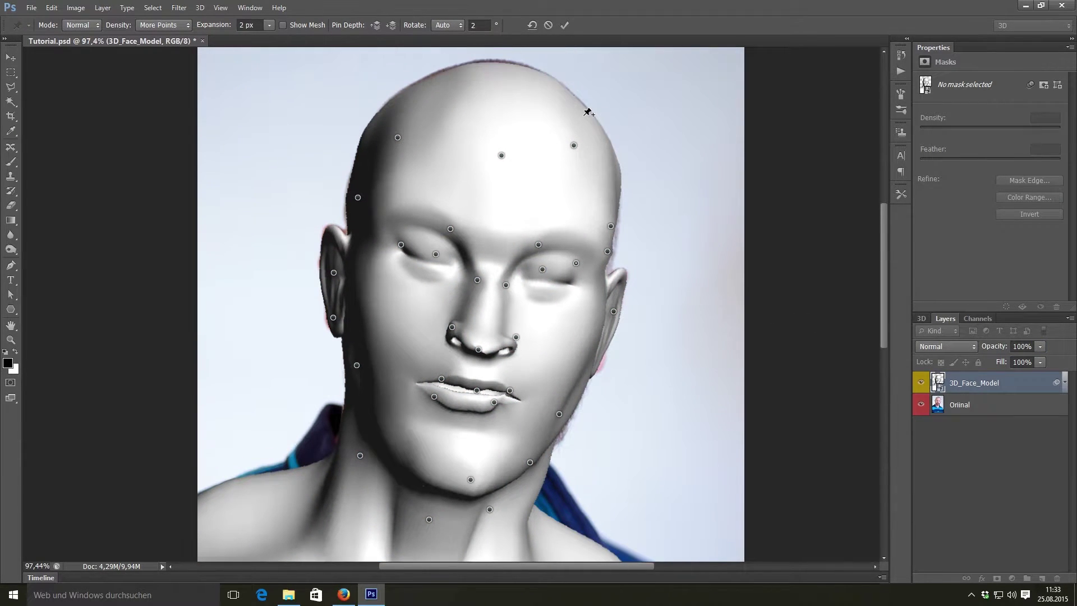
click(483, 71)
drag(484, 70, 486, 67)
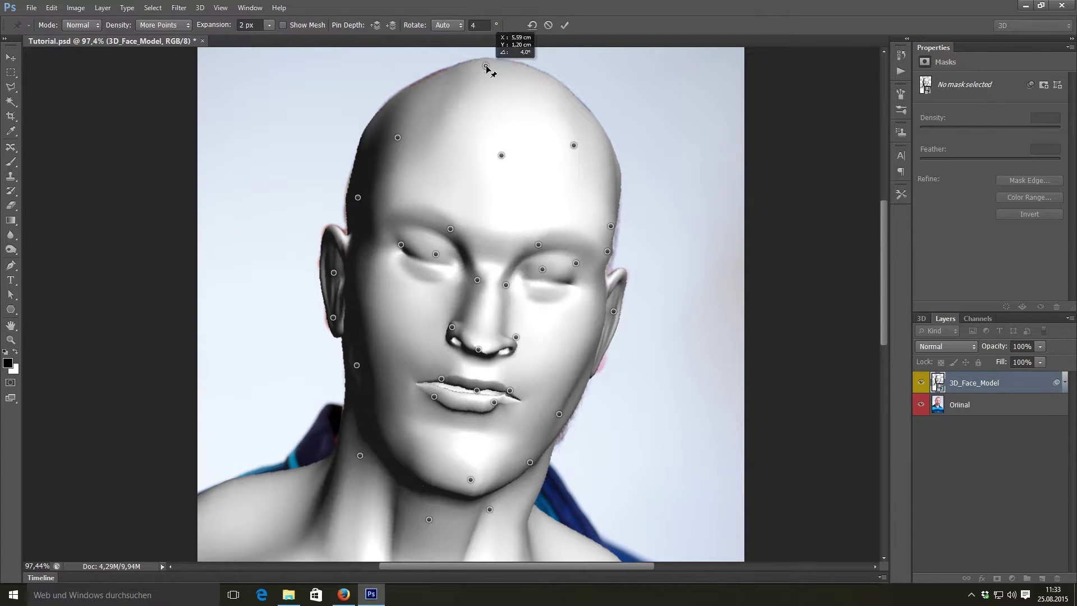
click(564, 25)
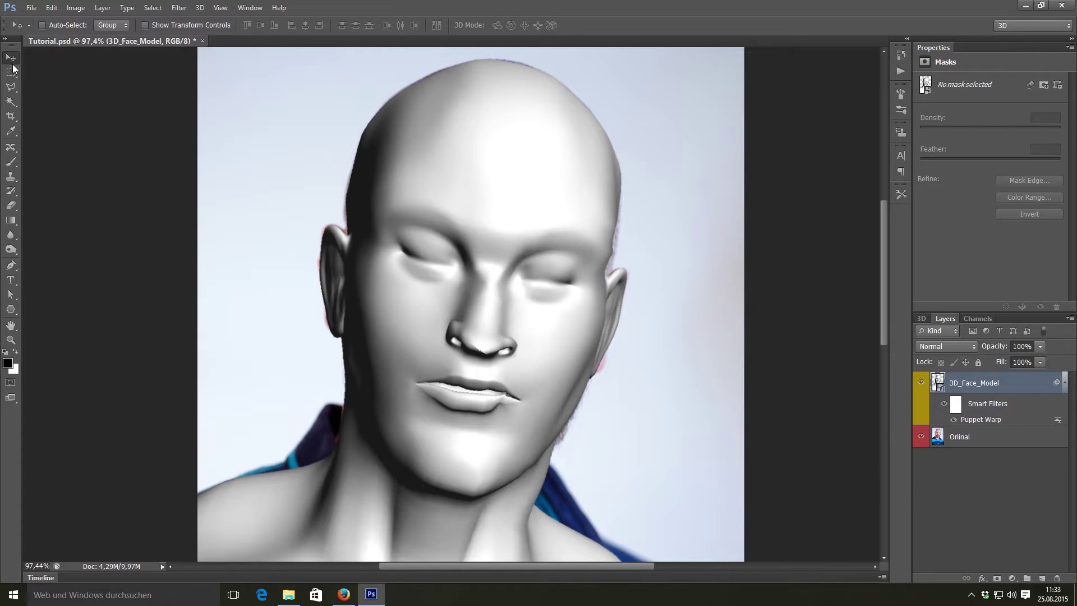
Save Tutorial.psd and toggle the face model's visibility to compare with the photo
scroll(530, 351, down, 3)
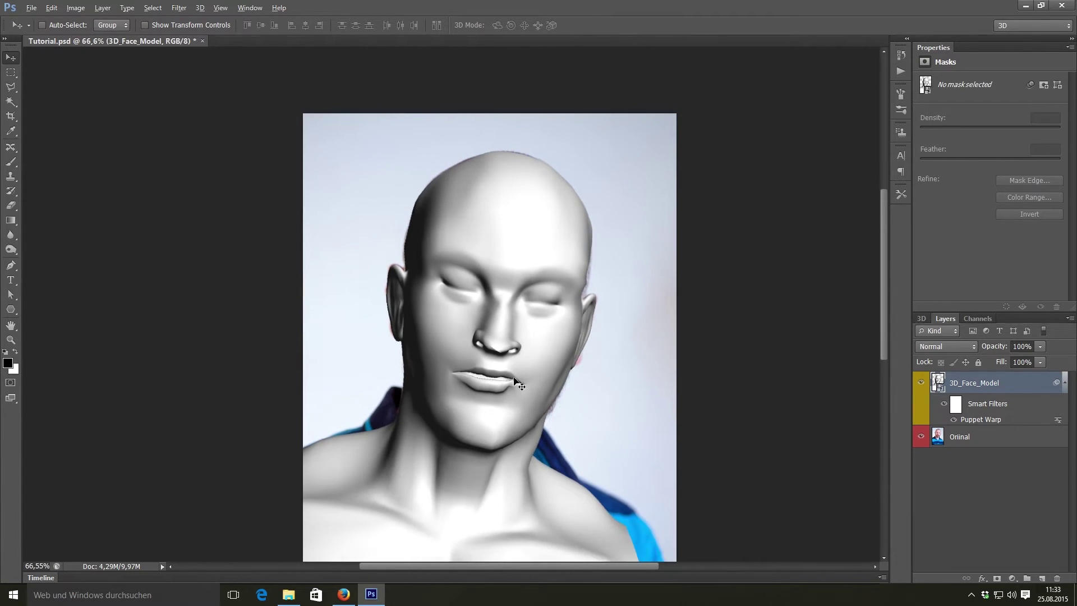
key(ctrl+s)
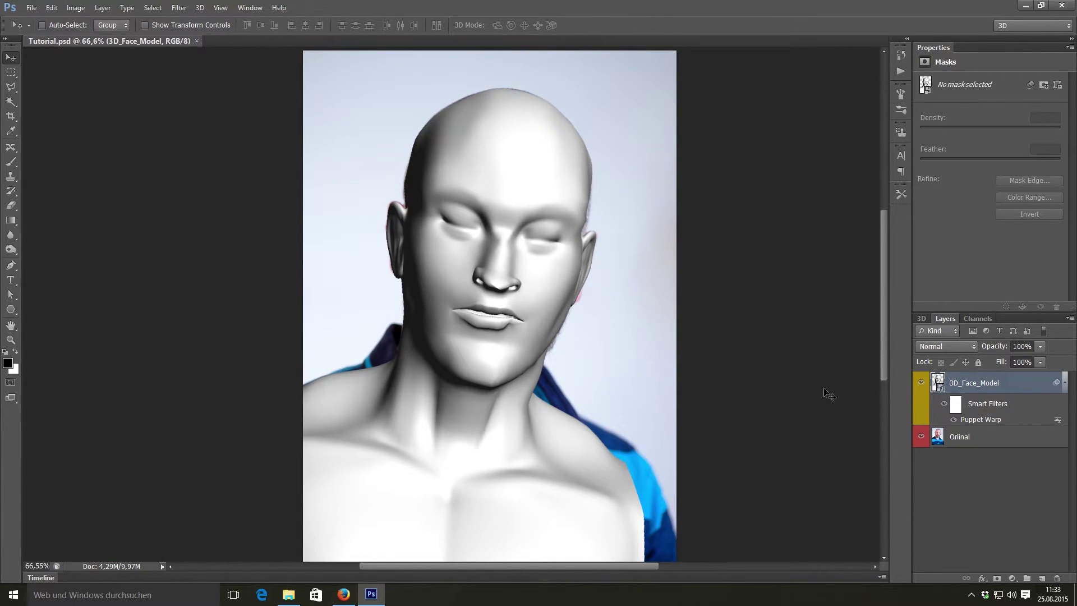
click(923, 383)
click(924, 384)
click(923, 384)
scroll(513, 365, down, 3)
scroll(513, 364, up, 3)
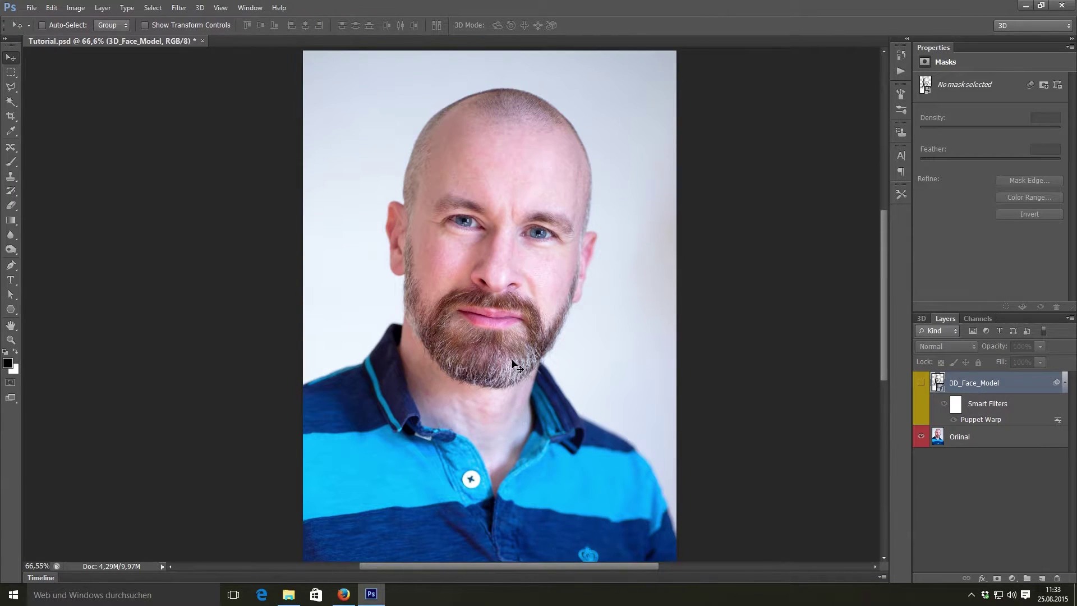
click(922, 384)
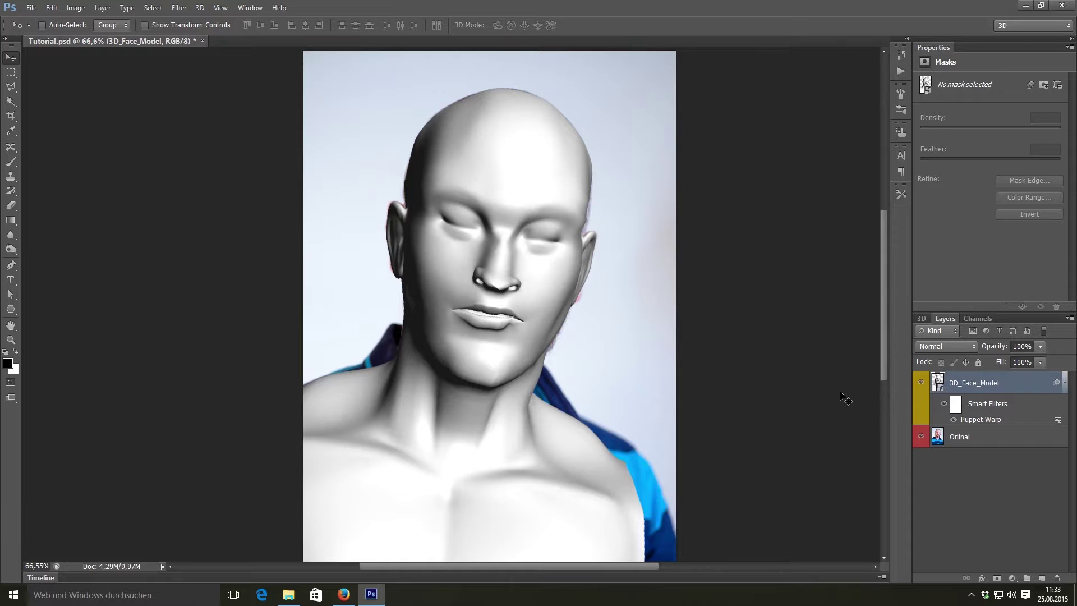
Add a black layer mask and paint white with a large brush over the face, left jaw and ear
alt+click(996, 580)
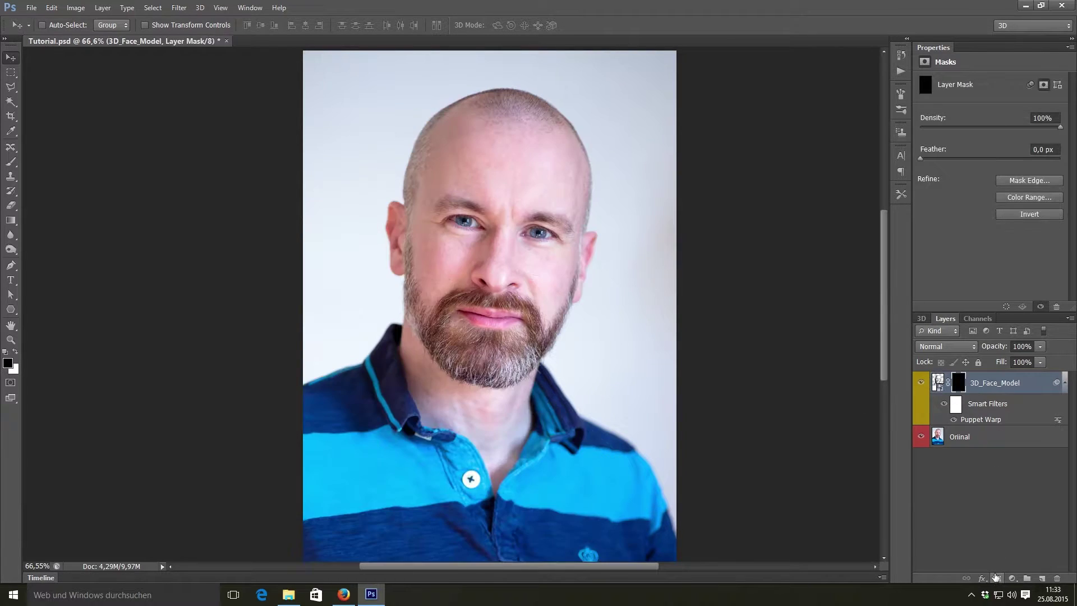
scroll(561, 364, up, 1)
click(11, 162)
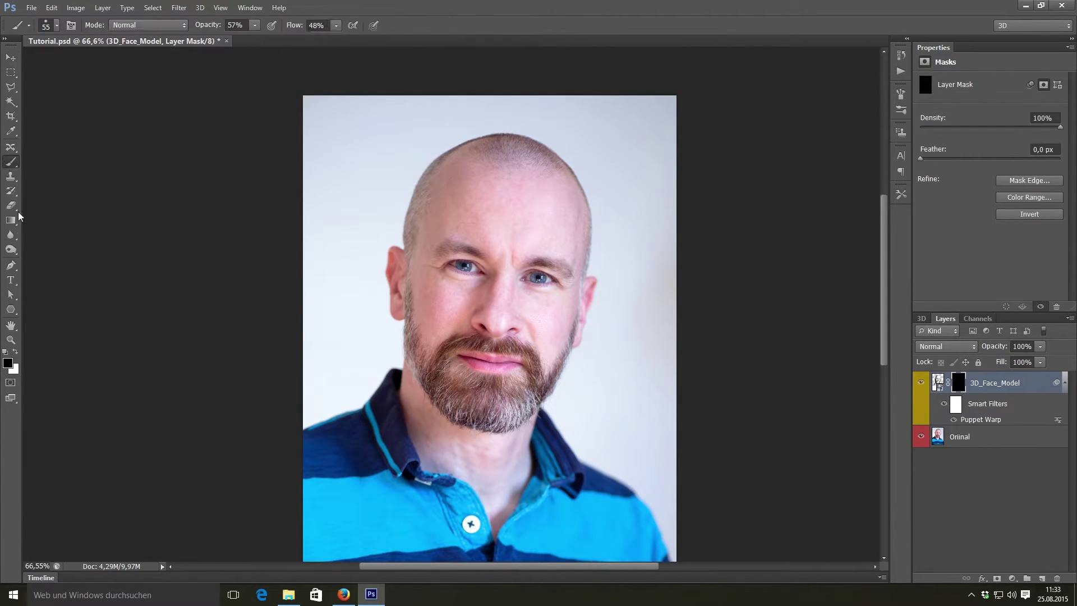
key(x)
drag(218, 27, 331, 31)
scroll(477, 339, up, 3)
mouse_move(472, 340)
mouse_down()
mouse_move(603, 314)
mouse_move(499, 285)
mouse_move(478, 355)
mouse_move(496, 209)
mouse_move(468, 359)
mouse_move(485, 351)
mouse_move(510, 145)
mouse_move(484, 237)
mouse_move(531, 304)
mouse_move(523, 166)
mouse_move(429, 343)
mouse_move(447, 455)
mouse_move(540, 152)
mouse_move(520, 141)
mouse_move(444, 210)
mouse_move(479, 138)
mouse_move(539, 143)
mouse_move(465, 142)
mouse_move(563, 182)
mouse_move(567, 287)
mouse_move(502, 404)
mouse_move(513, 345)
mouse_move(432, 410)
mouse_move(510, 308)
mouse_up()
drag(390, 279, 338, 279)
mouse_move(372, 303)
mouse_down()
mouse_move(380, 236)
mouse_move(380, 300)
mouse_up()
Paint the rest of the face and neck down to the collar, switching between black and white
drag(606, 281, 598, 336)
scroll(530, 345, down, 5)
mouse_move(389, 340)
mouse_down()
mouse_move(490, 437)
mouse_move(550, 308)
mouse_move(547, 357)
mouse_up()
scroll(521, 365, down, 2)
mouse_move(512, 365)
mouse_down()
mouse_move(503, 366)
mouse_move(541, 359)
mouse_move(523, 399)
mouse_move(493, 387)
mouse_move(499, 410)
mouse_up()
mouse_move(506, 425)
mouse_down()
mouse_move(499, 450)
mouse_move(487, 448)
mouse_up()
key(alt)
key(x)
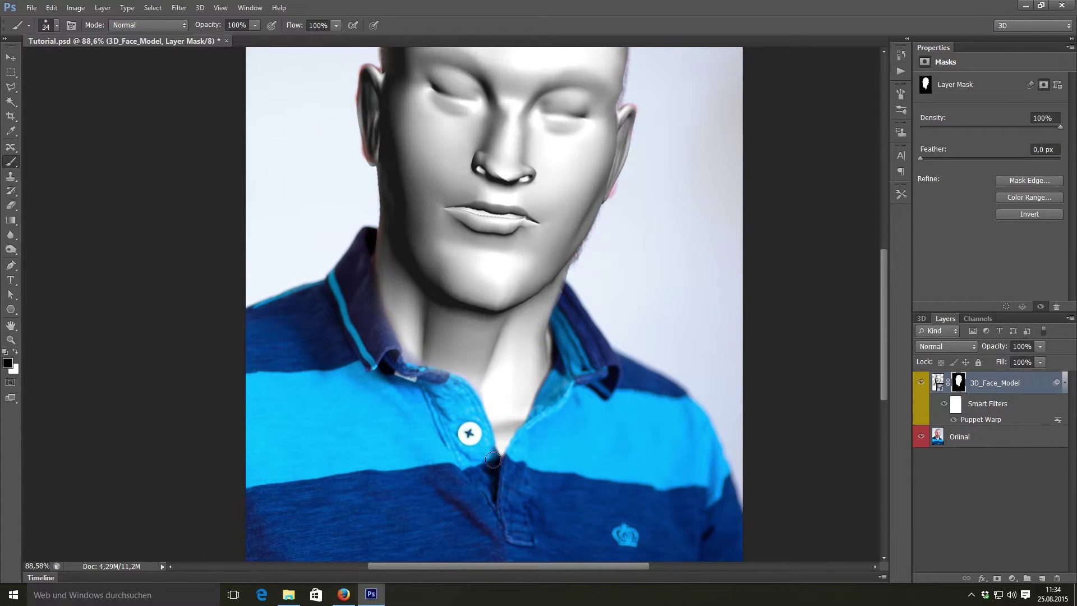
key(alt)
key(x)
Feather the mask edge to 7.4 px and save Tutorial.psd
scroll(386, 292, up, 2)
scroll(449, 348, up, 5)
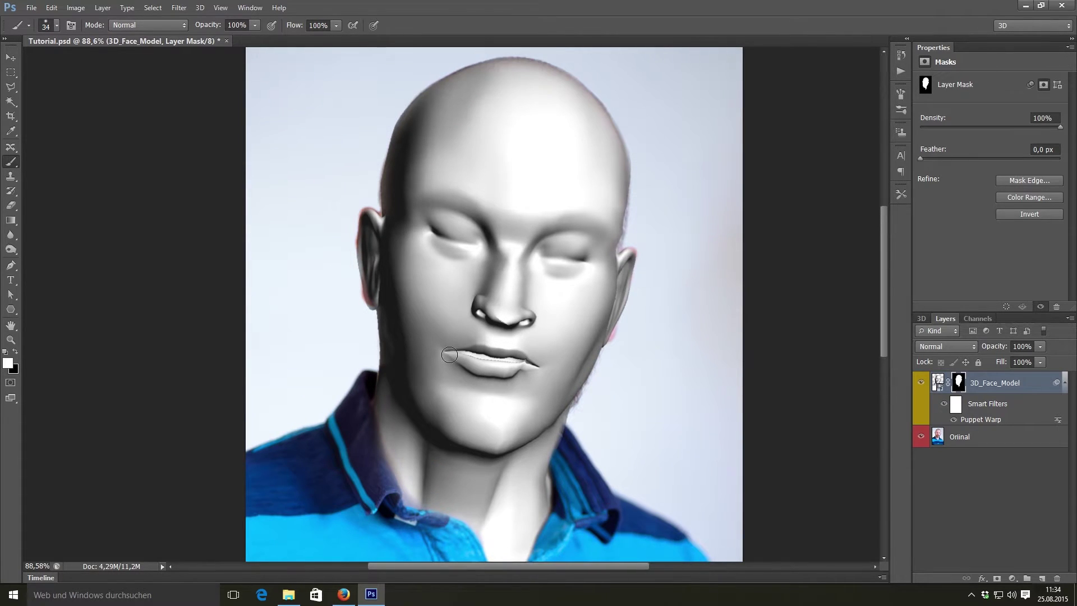
scroll(451, 340, down, 4)
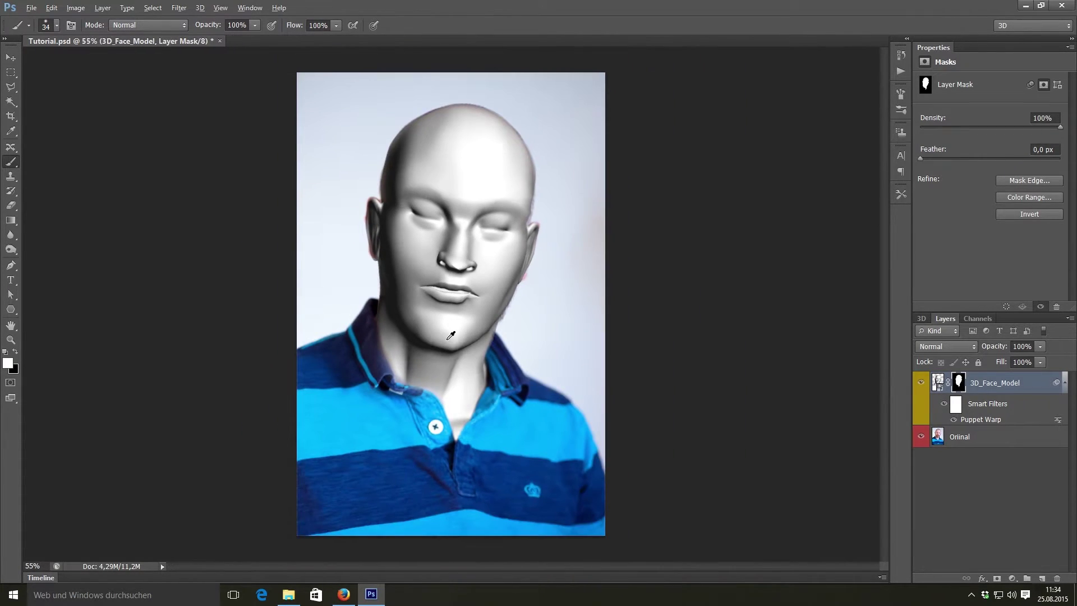
scroll(450, 336, up, 3)
scroll(752, 426, up, 2)
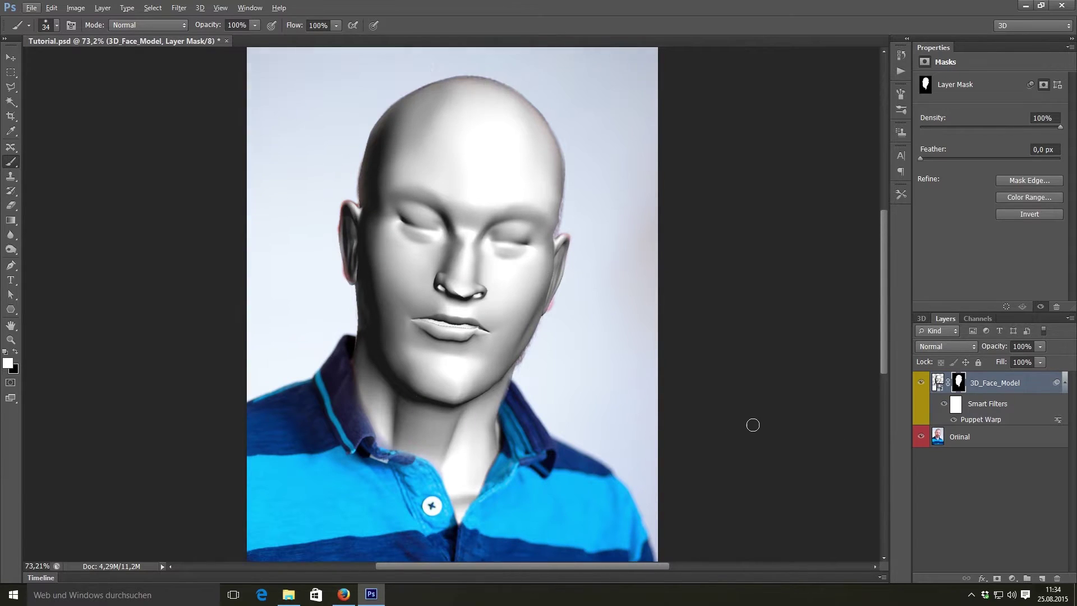
click(919, 383)
click(918, 383)
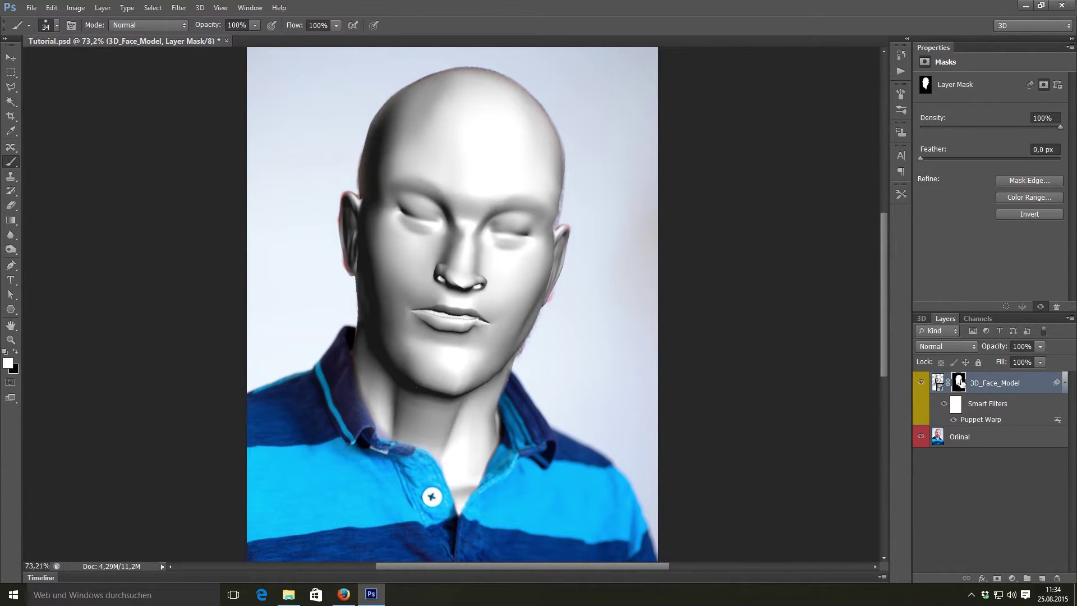
drag(924, 160, 967, 159)
key(ctrl+s)
click(11, 58)
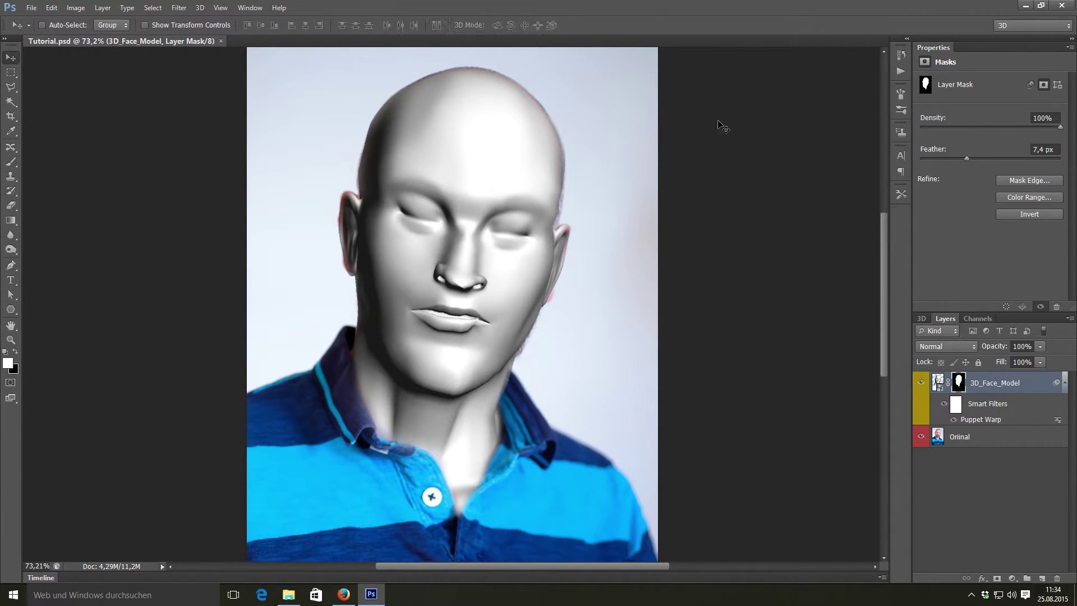
Duplicate the Original photo layer twice and name the copies Low Freq and High Freq
click(921, 383)
click(981, 444)
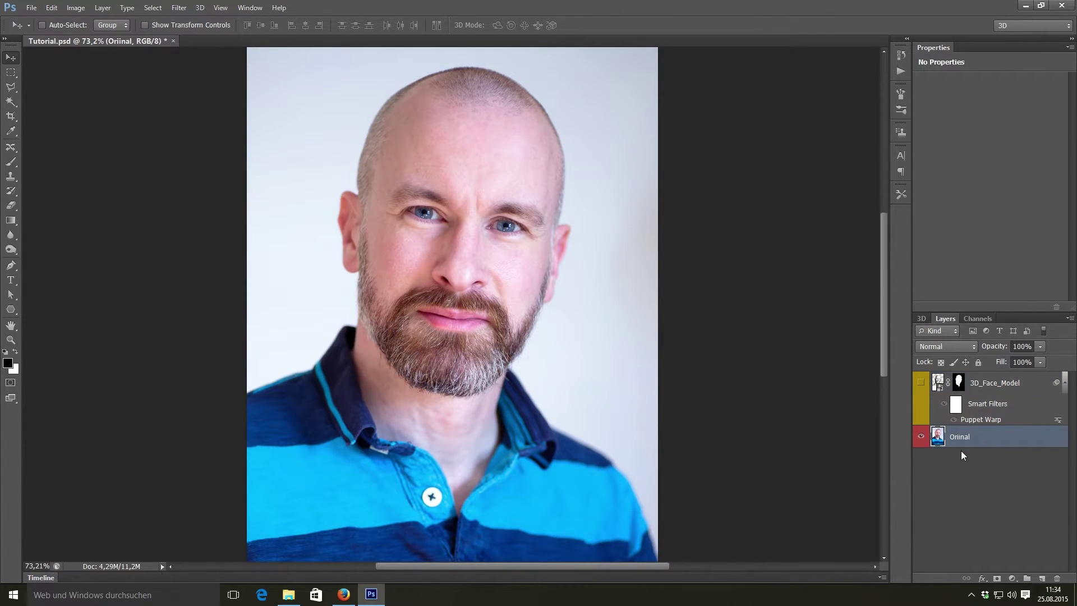
key(ctrl+j)
key(ctrl+j)
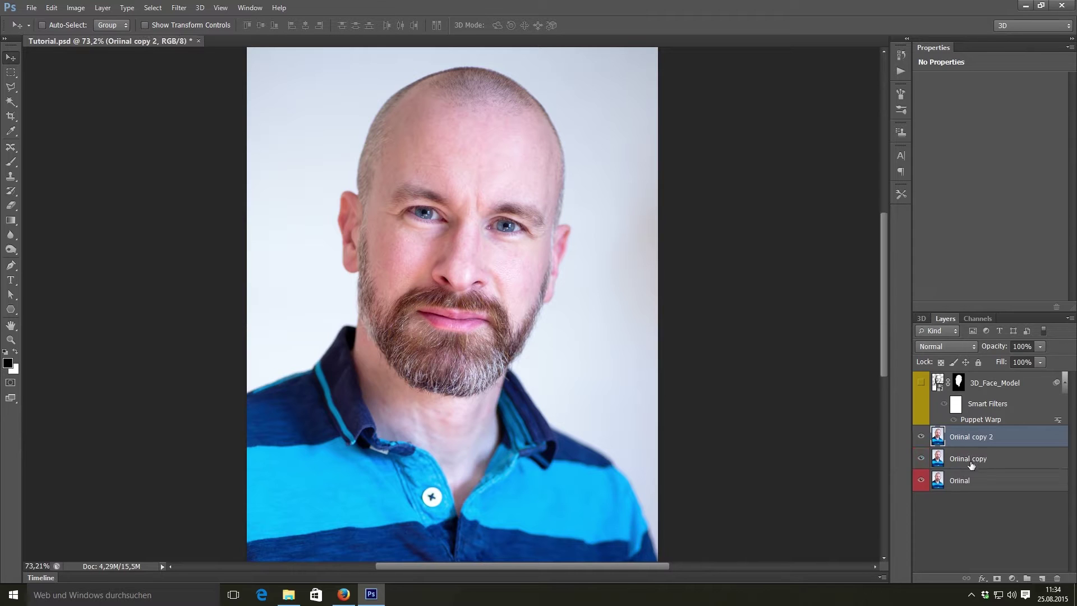
double_click(969, 459)
text(Low Freq)
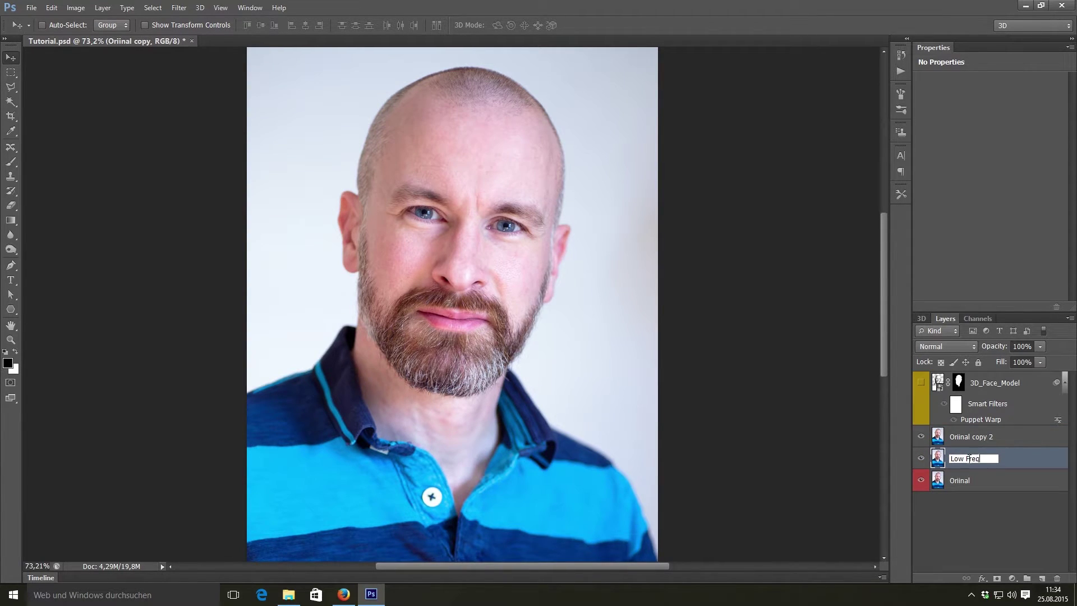
key(Return)
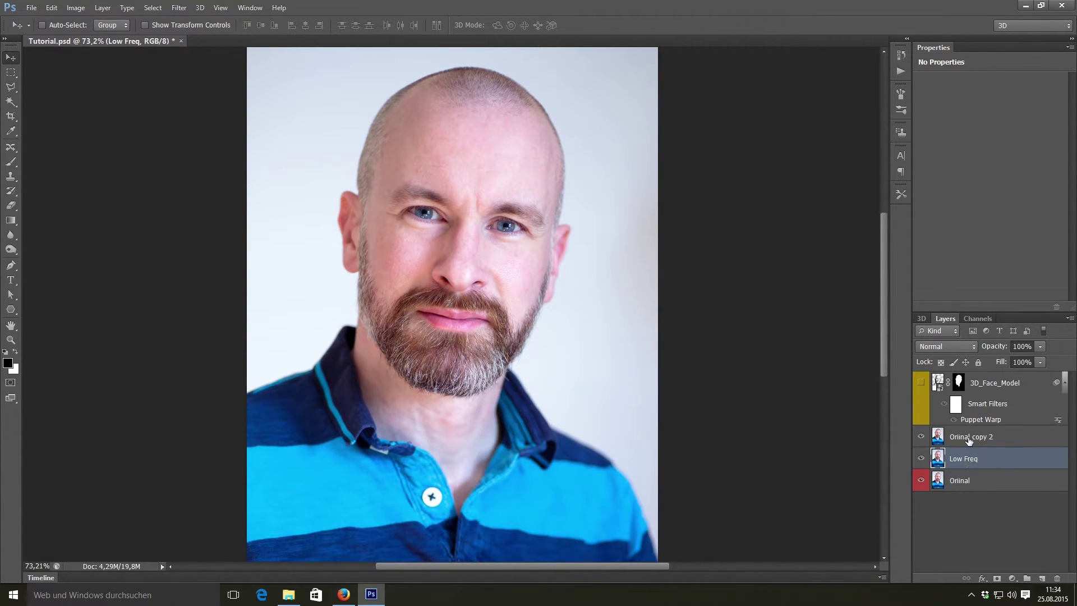
double_click(969, 437)
text(H)
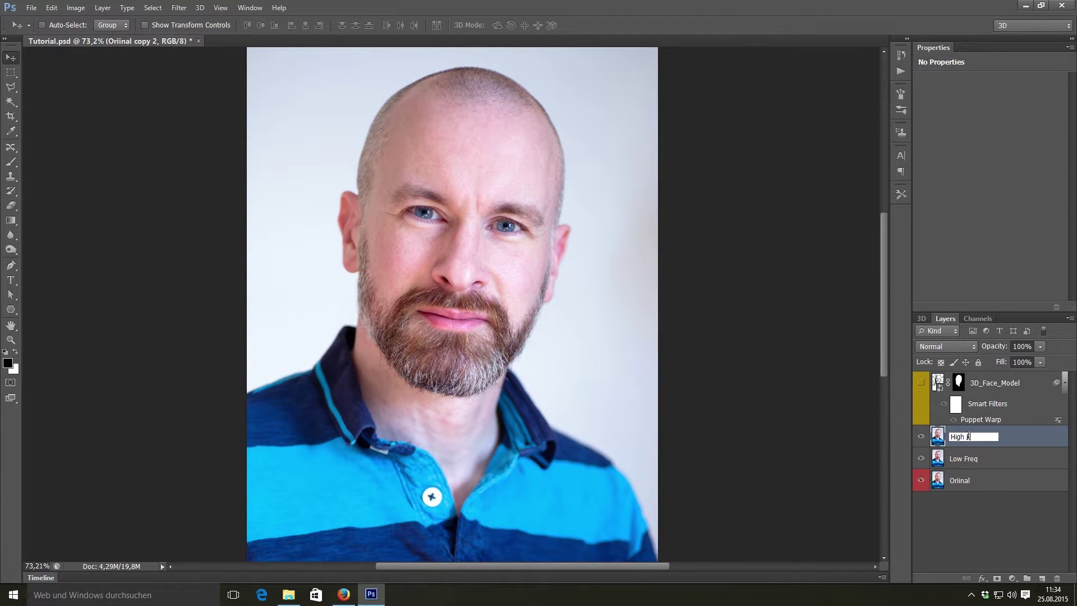
text(igh Freq)
key(Return)
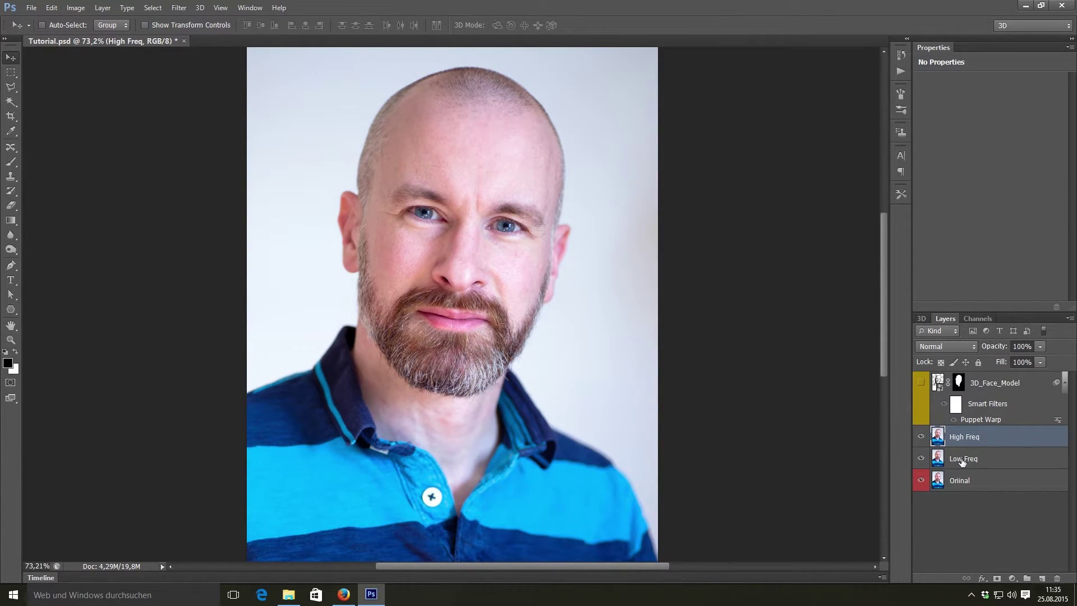
Apply a 9-pixel Gaussian Blur to Low Freq, then show High Freq again
click(962, 462)
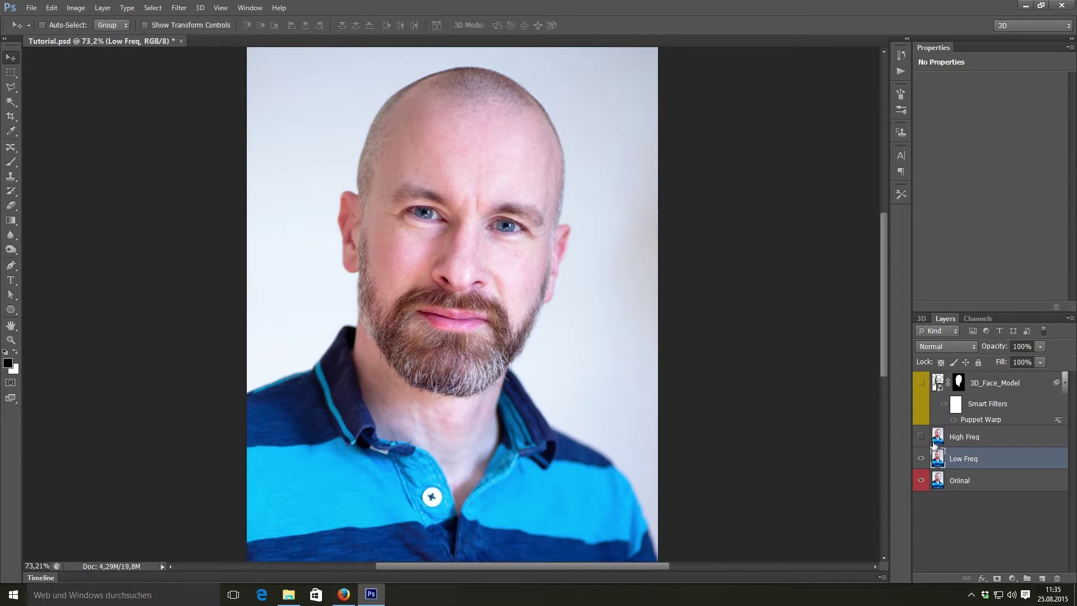
click(179, 8)
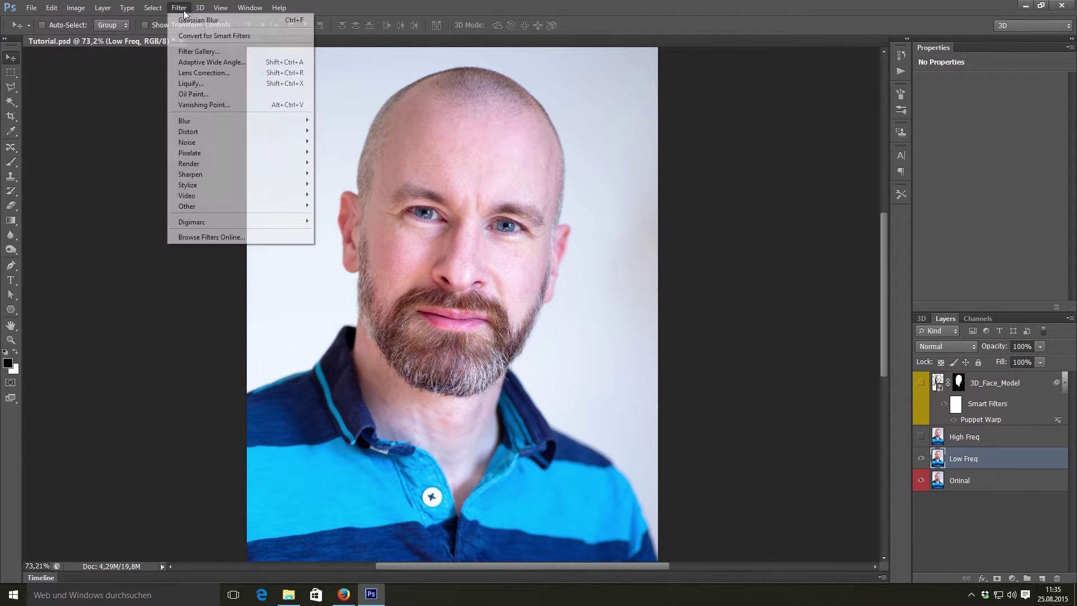
mouse_move(193, 123)
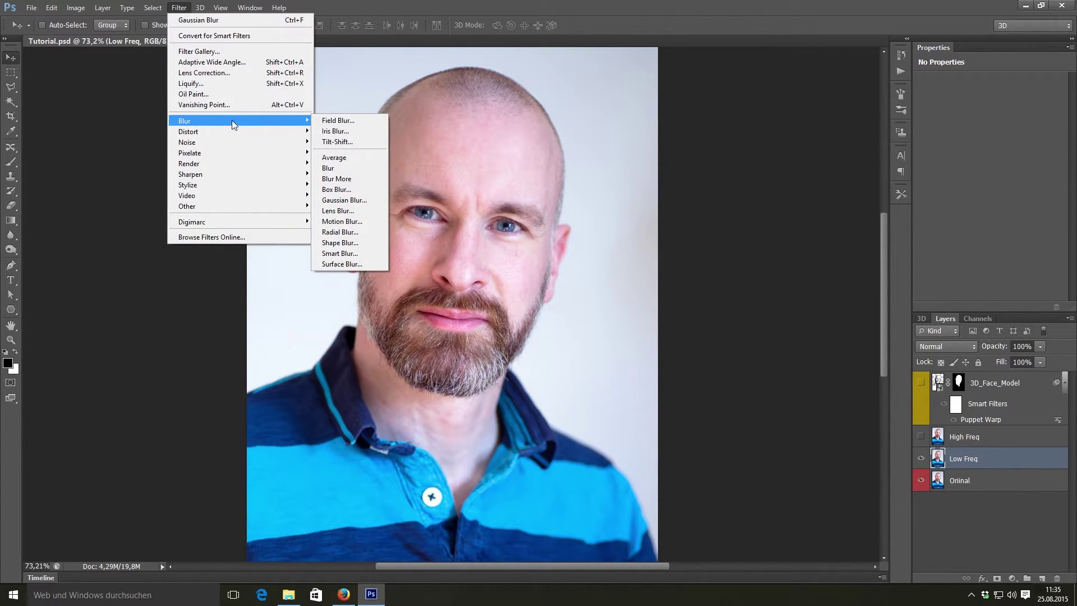
click(341, 200)
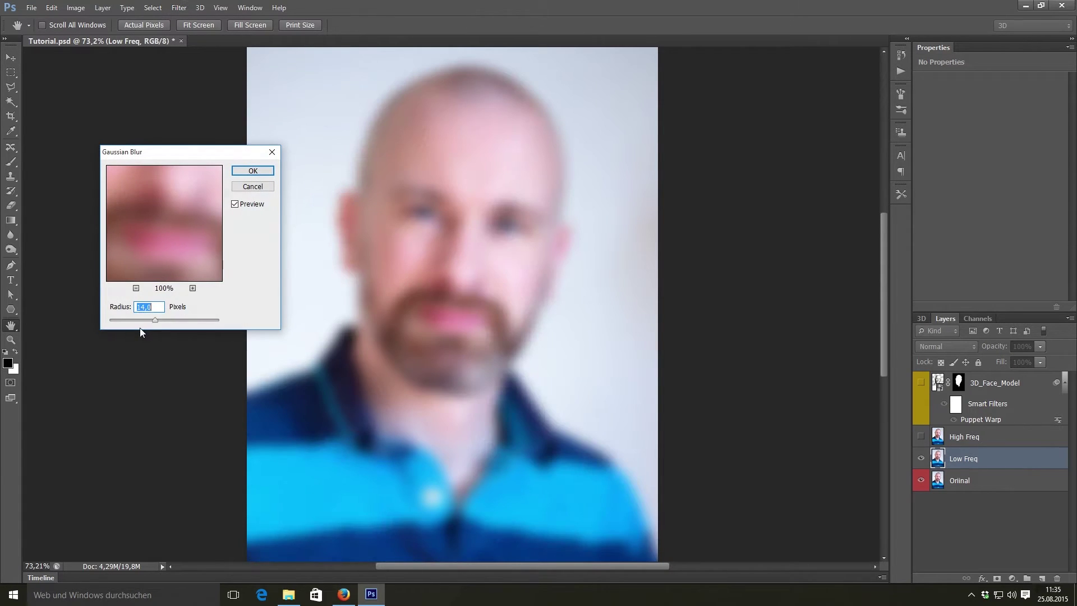
drag(154, 321, 151, 321)
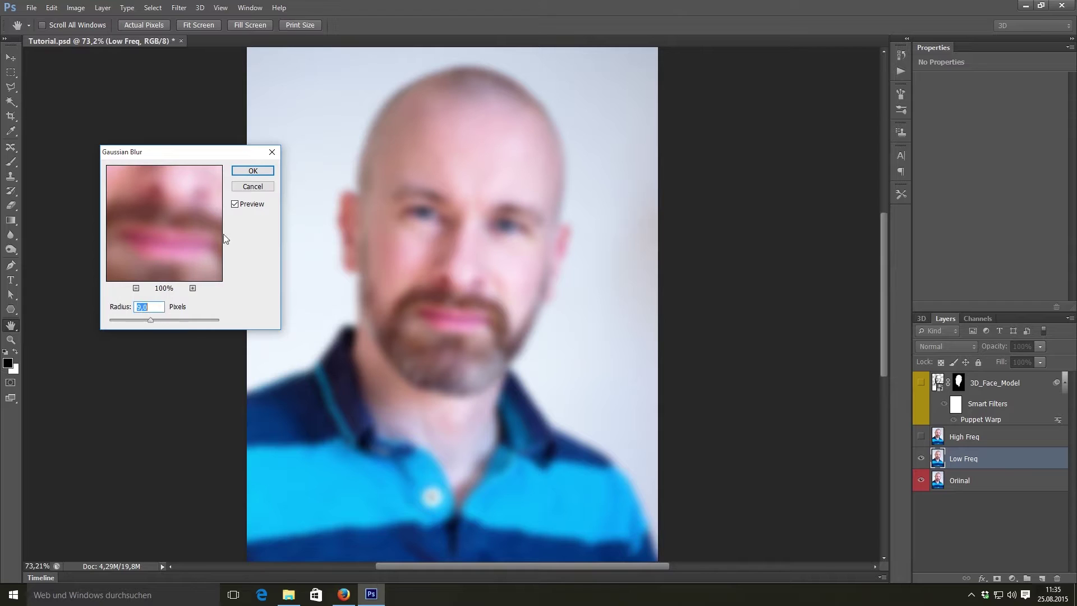
click(252, 171)
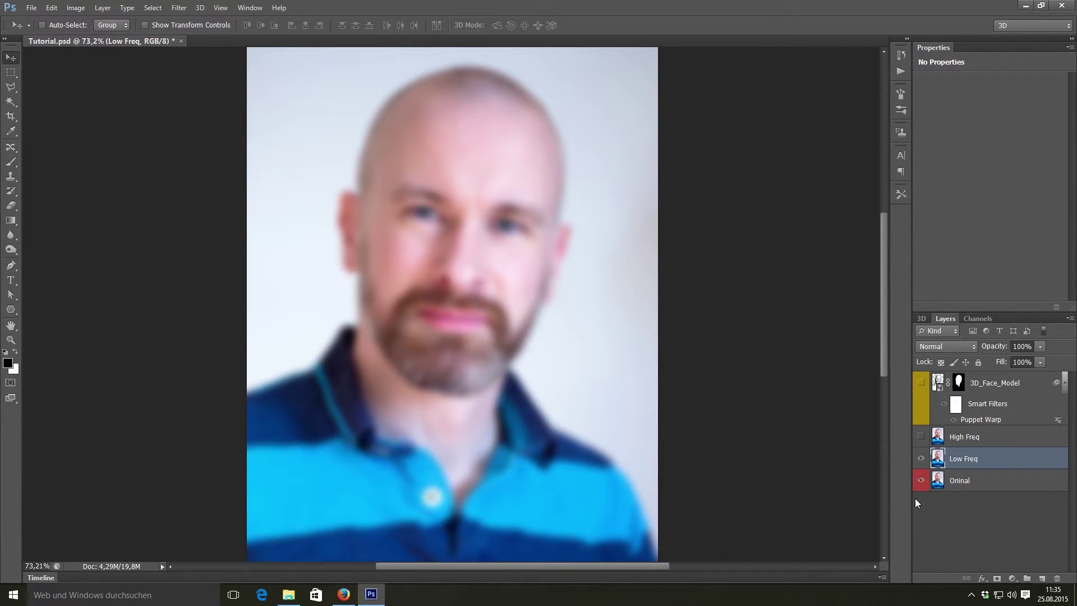
click(920, 437)
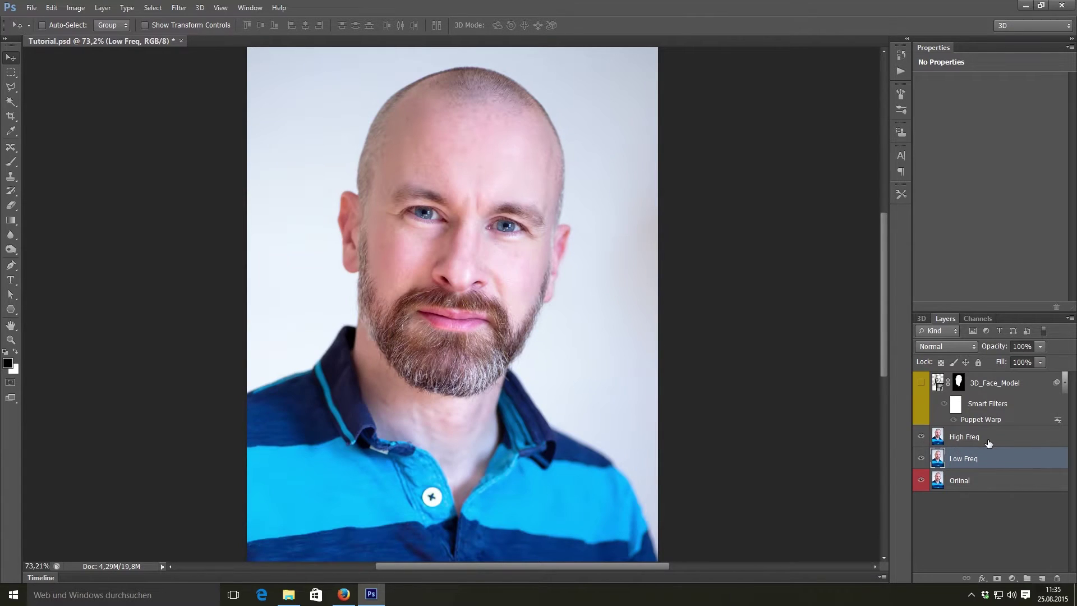
Start Apply Image on High Freq with Low Freq's RGB channel as the source
click(990, 441)
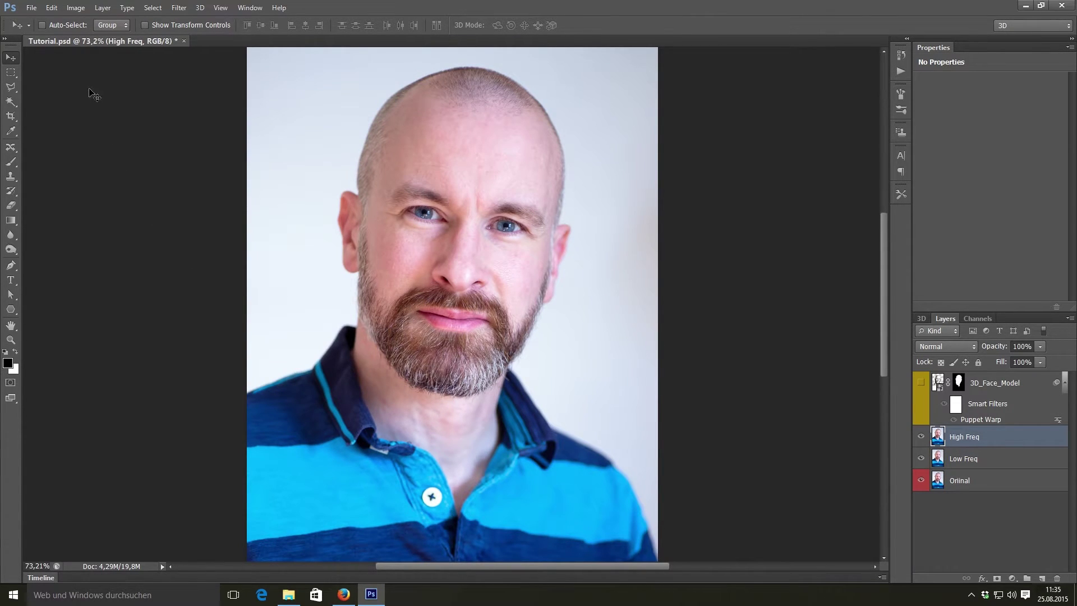
click(76, 9)
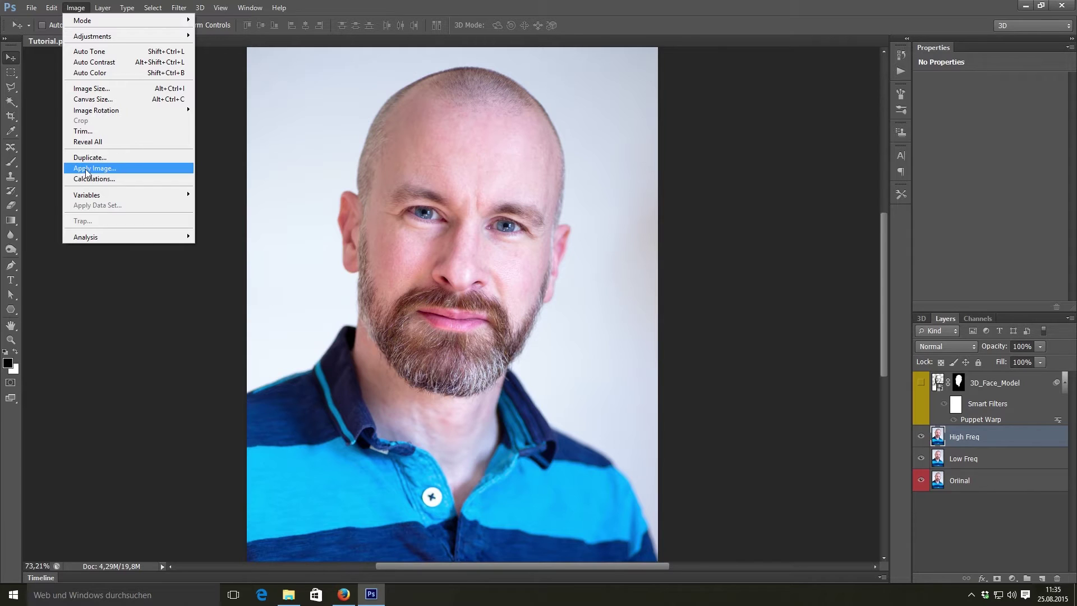
click(134, 169)
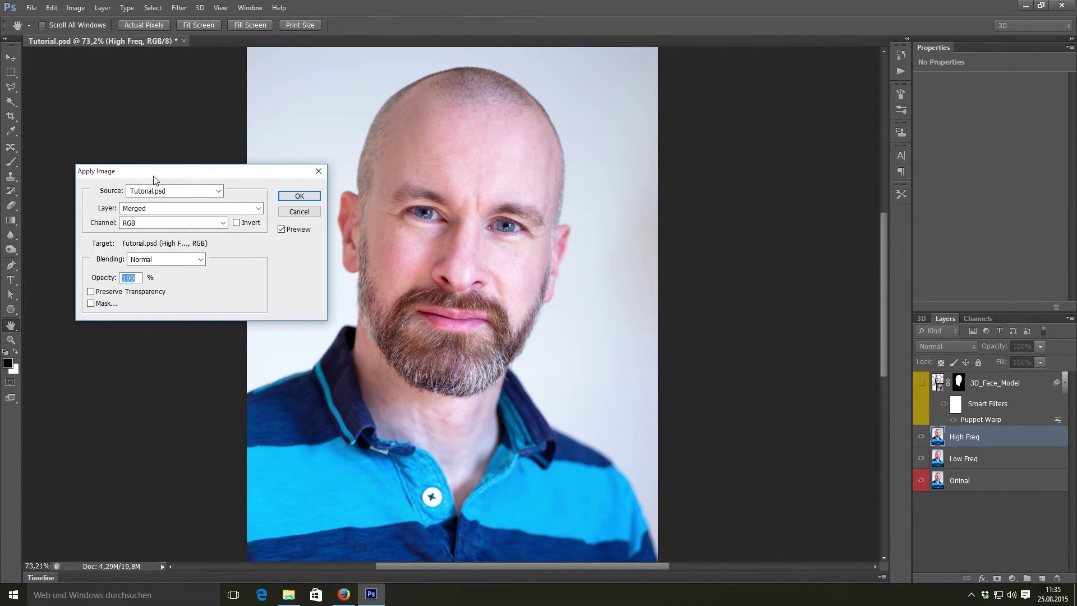
drag(157, 179, 152, 129)
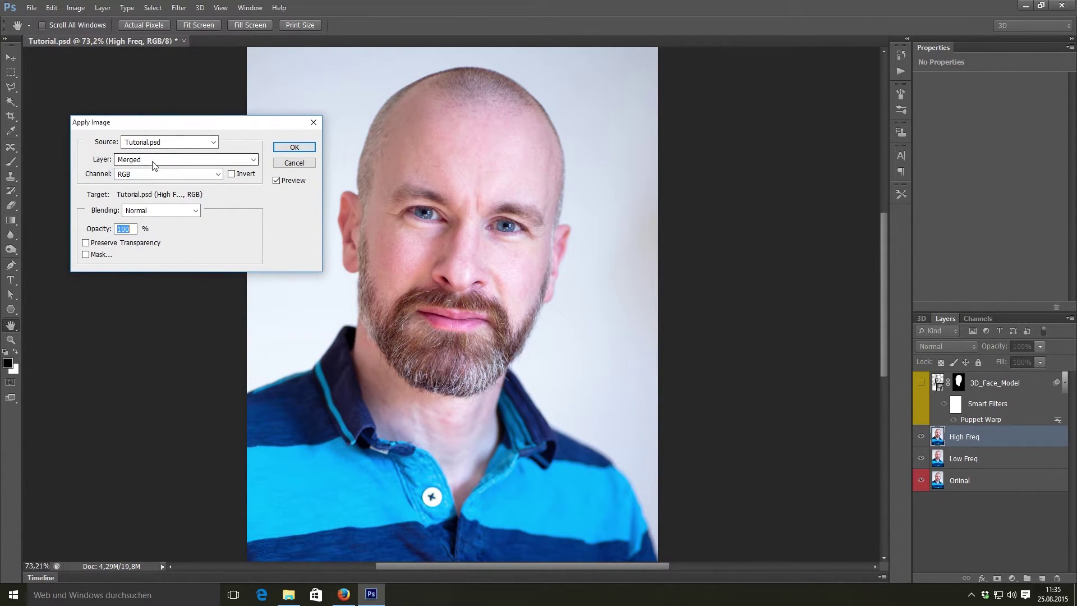
click(154, 161)
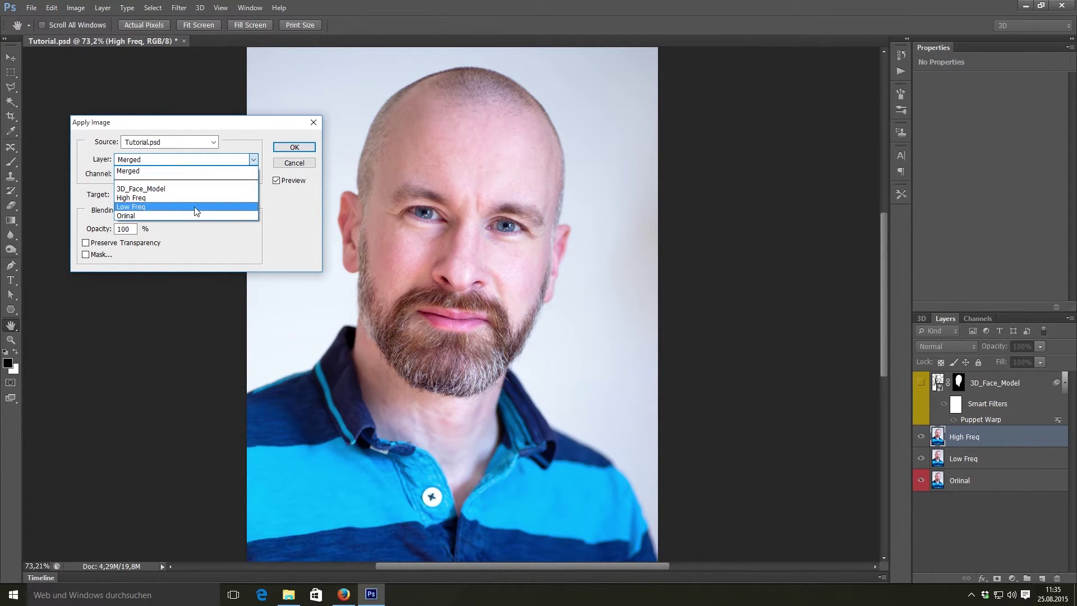
click(197, 211)
click(167, 175)
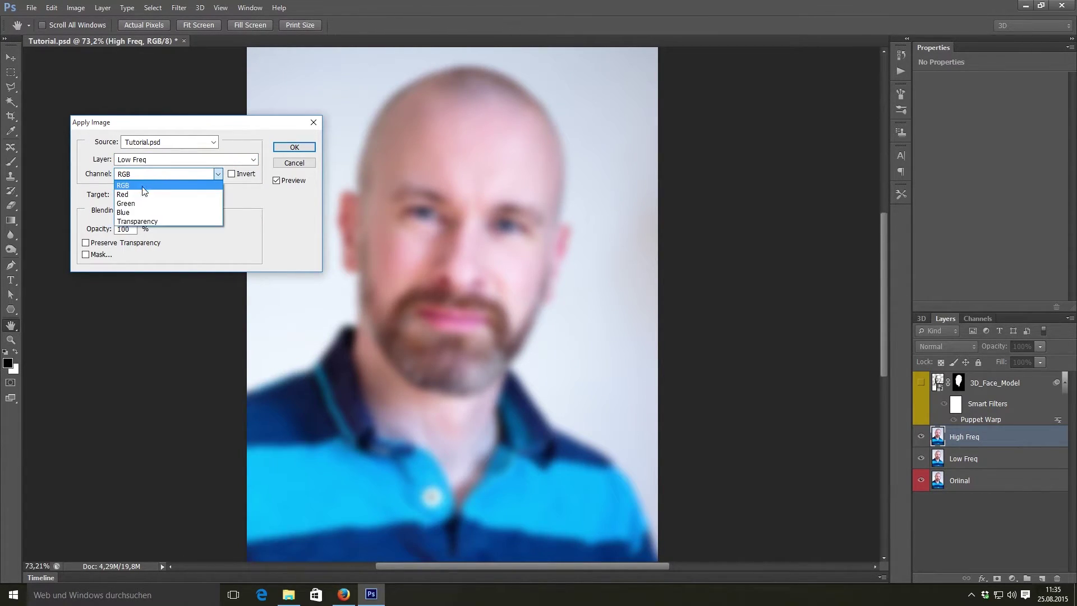
click(141, 185)
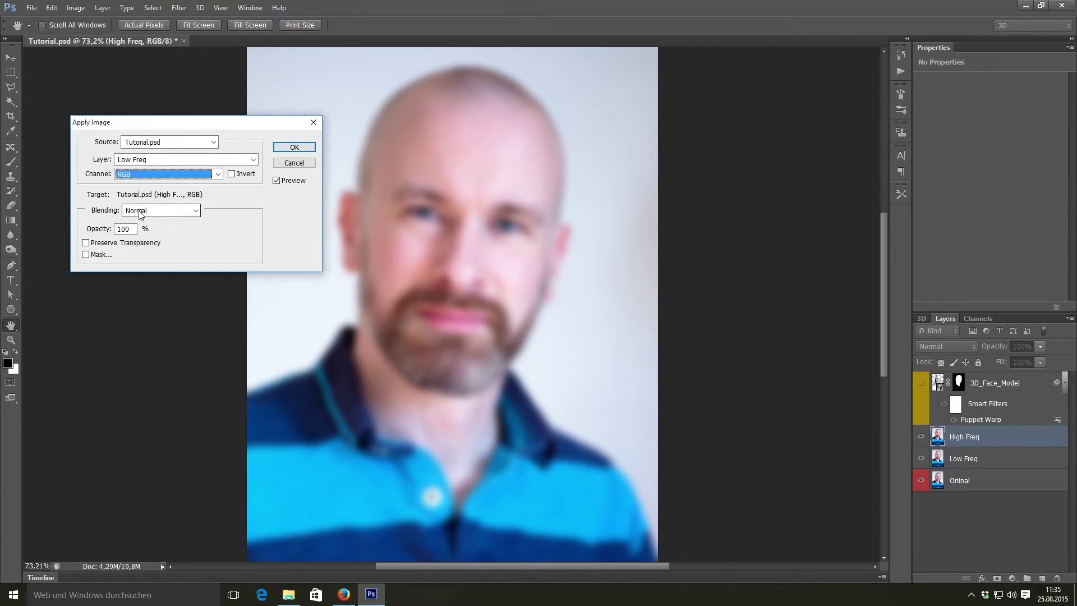
Subtract at scale 2 and offset 128, then blend High Freq in Linear Light
click(141, 211)
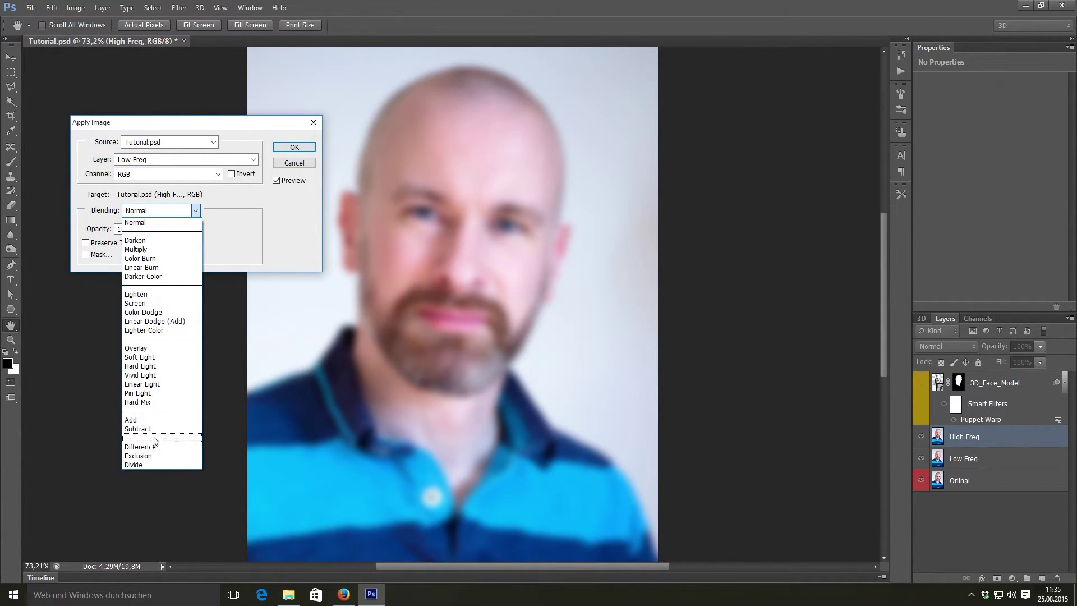
click(150, 428)
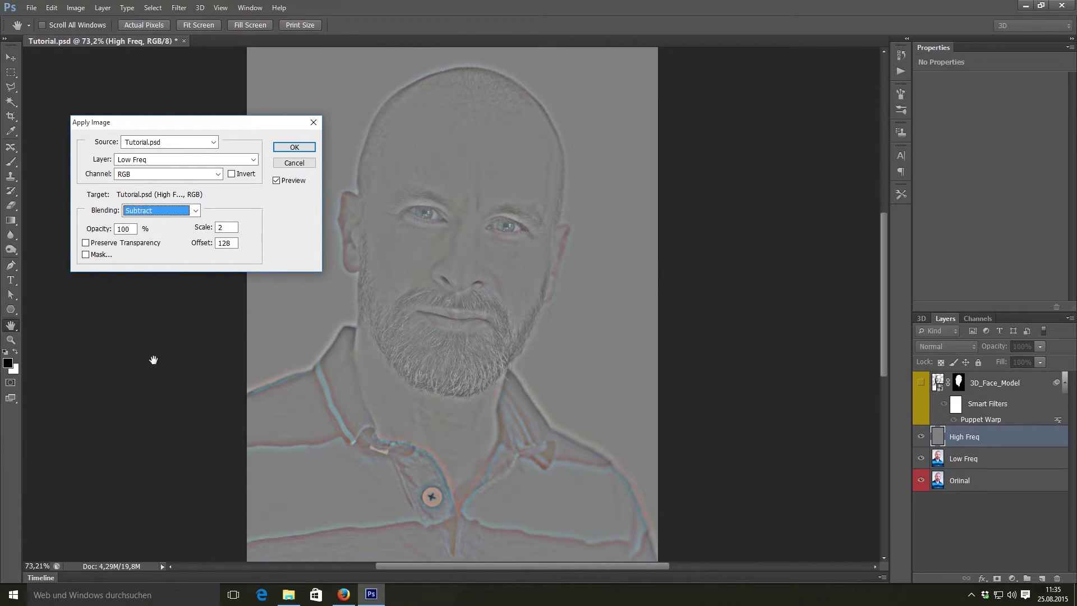
click(225, 227)
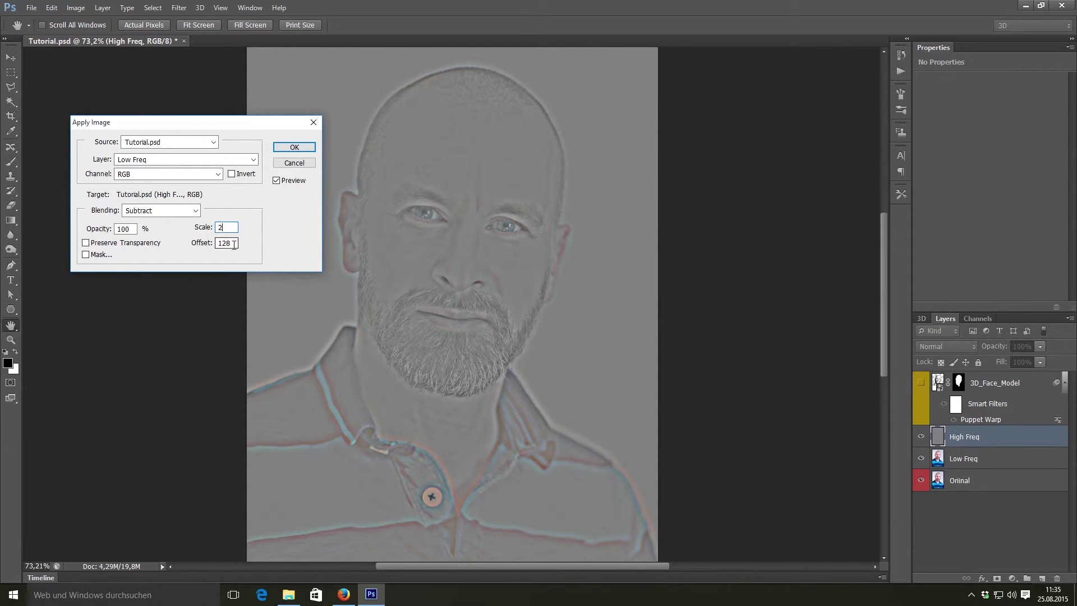
double_click(234, 243)
text(12)
click(290, 149)
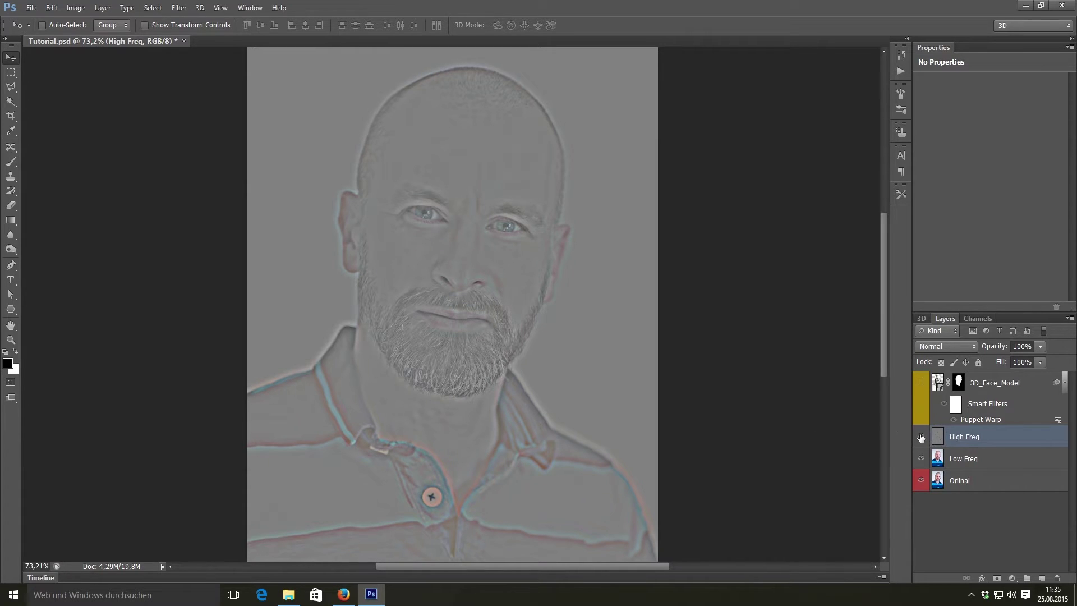
click(941, 346)
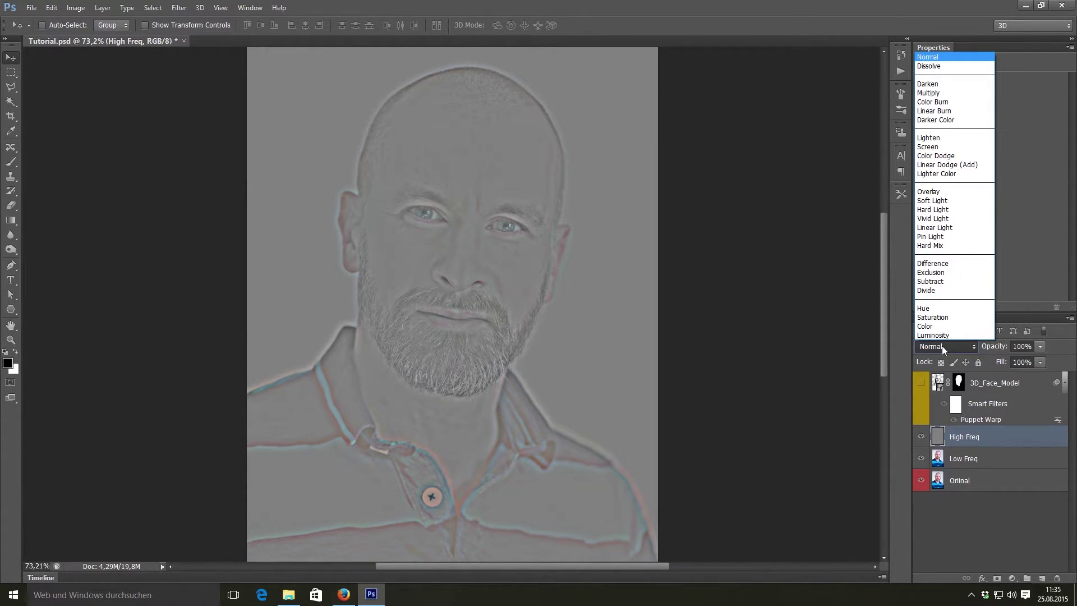
click(934, 227)
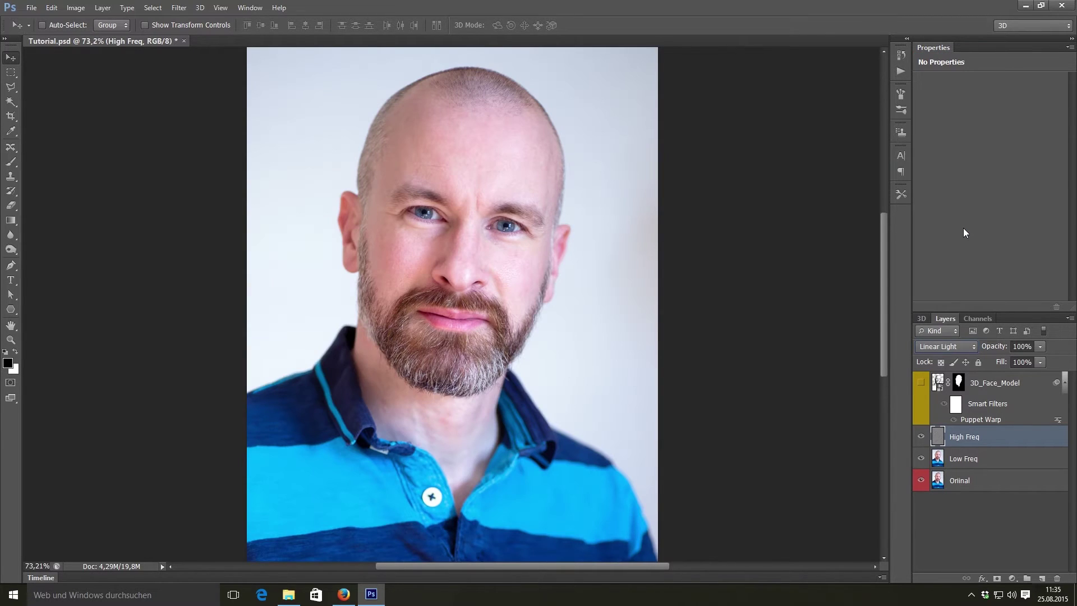
Group the Low Freq and High Freq layers into a group named Frequency
shift+click(995, 466)
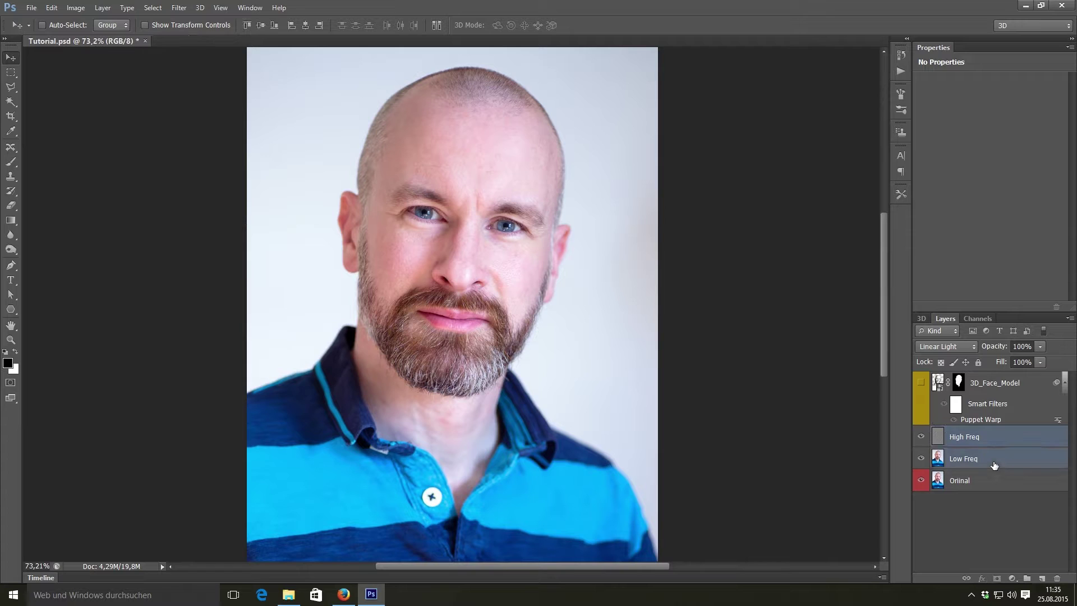
key(ctrl+g)
double_click(968, 433)
text(Frequency)
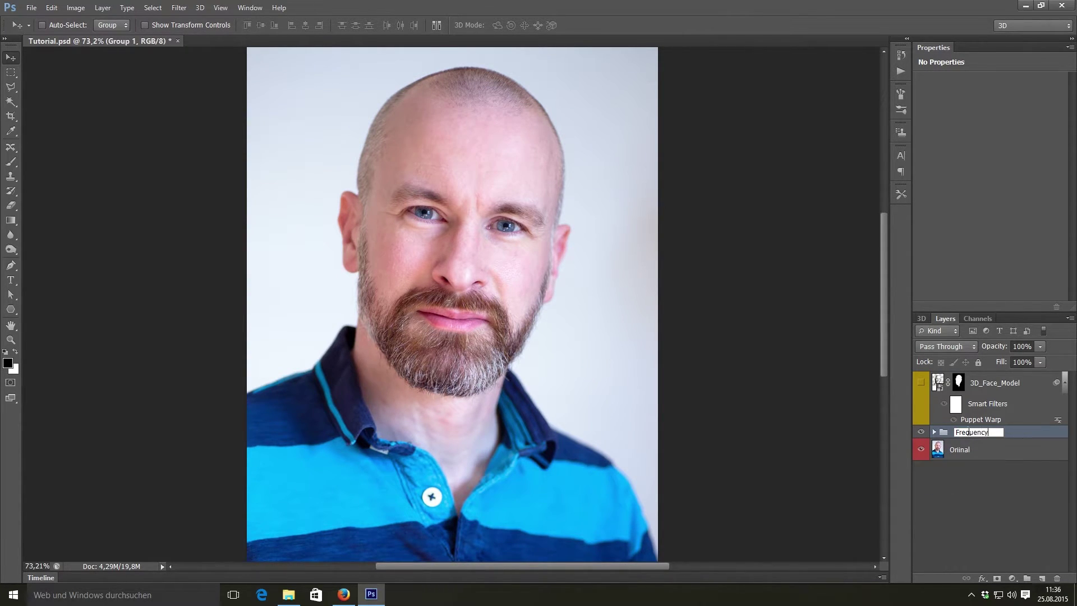
key(Return)
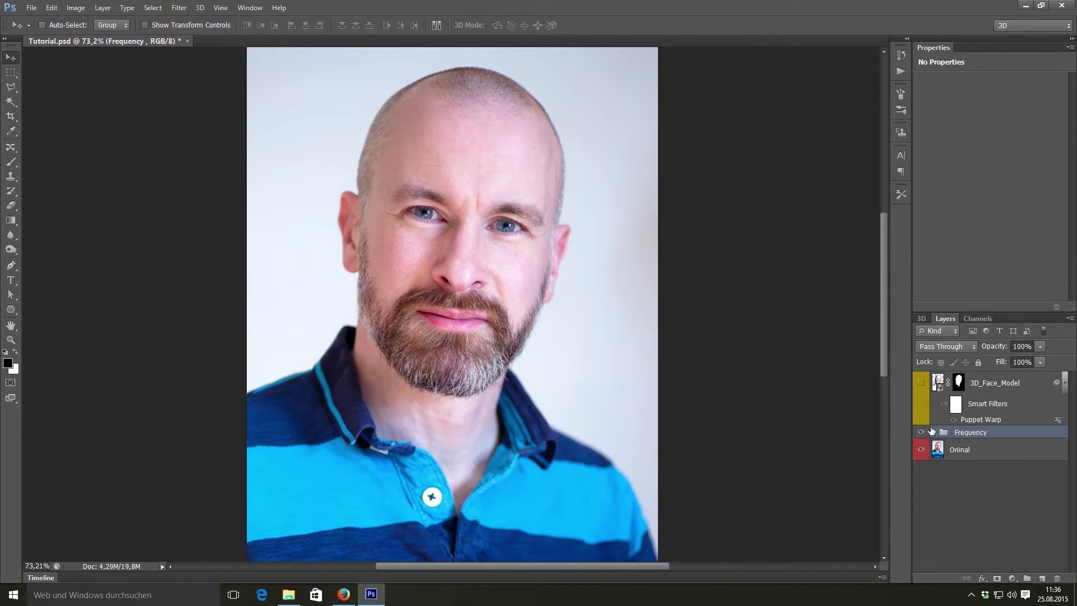
Toggle the Frequency group's visibility to compare, then expand it to list its layers
click(921, 433)
scroll(509, 253, up, 5)
scroll(541, 254, up, 1)
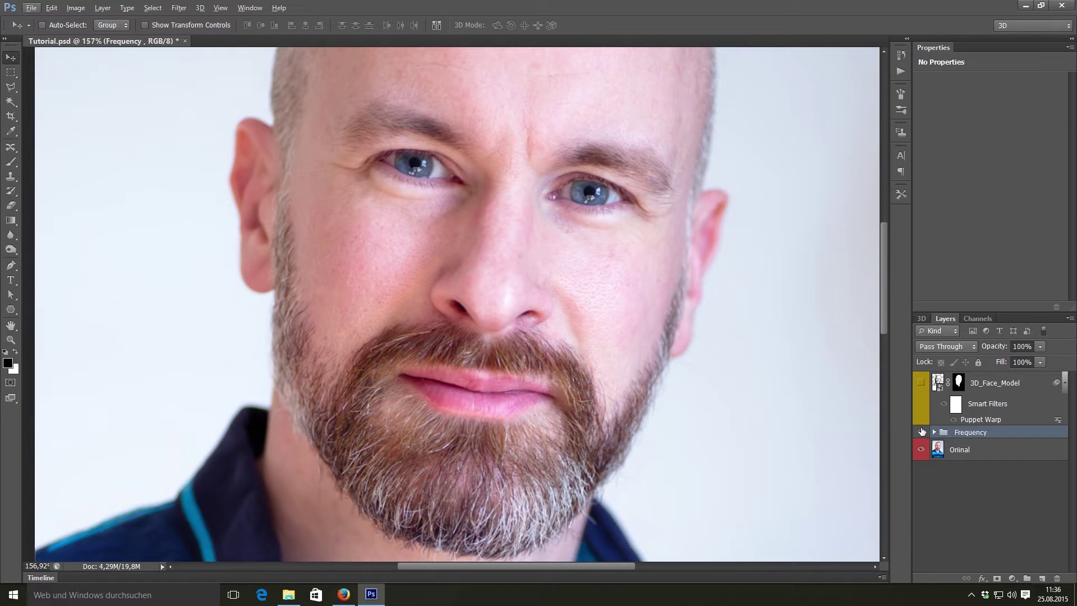
scroll(589, 362, down, 5)
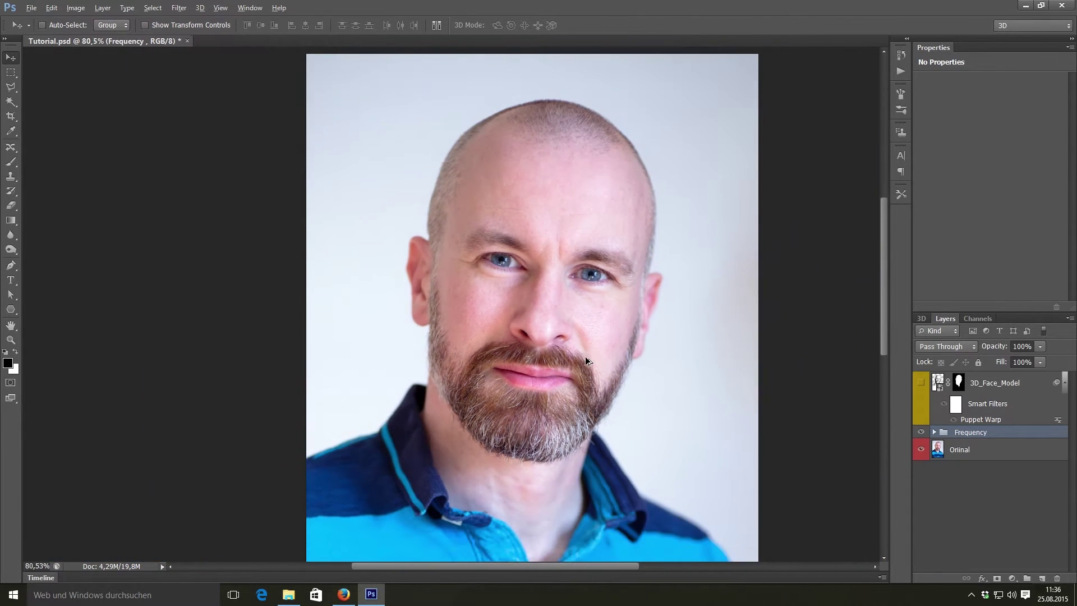
scroll(587, 361, down, 2)
scroll(586, 360, down, 3)
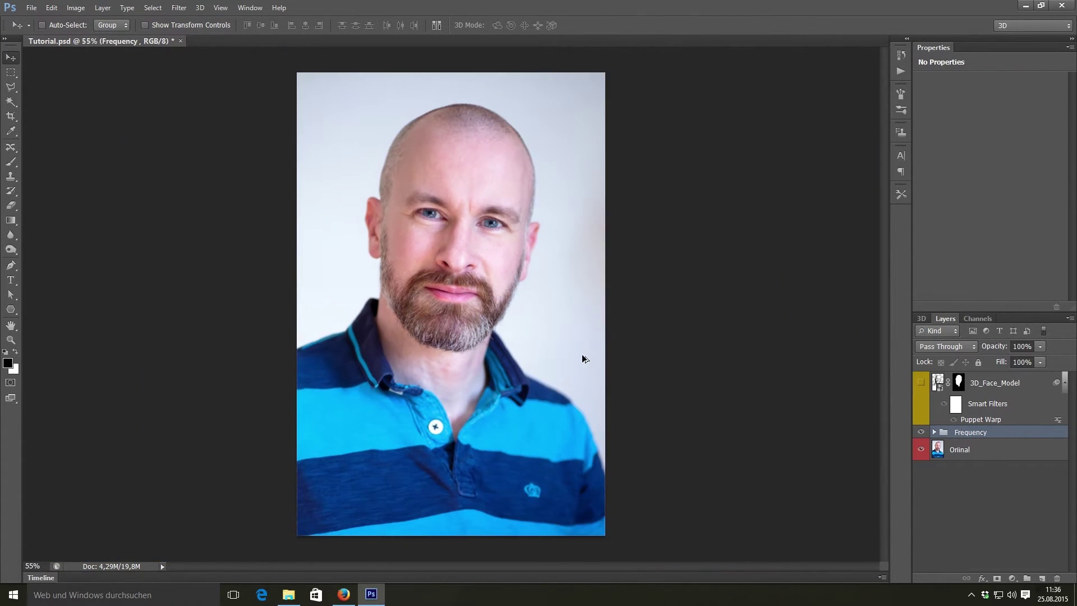
scroll(582, 359, up, 2)
scroll(579, 358, down, 1)
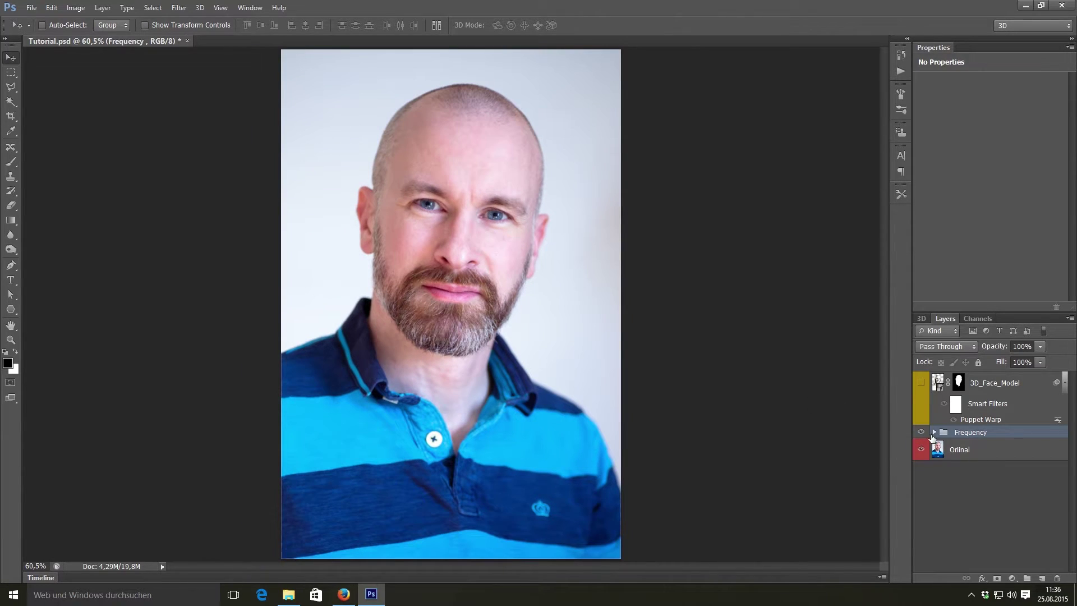
click(934, 433)
Show 3D_Face_Model, move it between High Freq and Low Freq, and blend it Soft Light at 100%
click(921, 381)
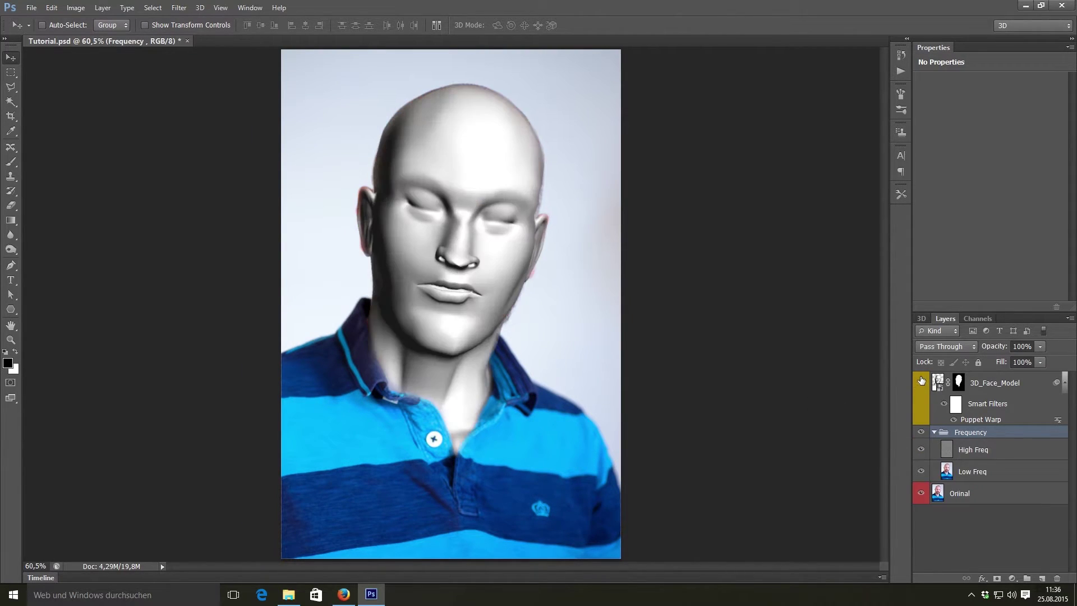
drag(984, 383, 1019, 460)
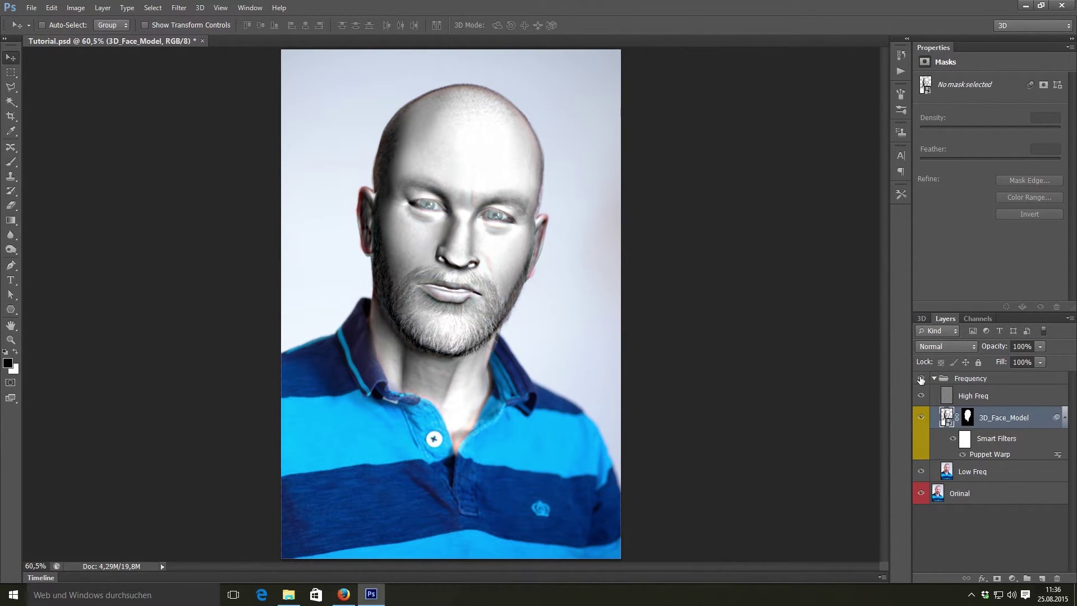
click(947, 349)
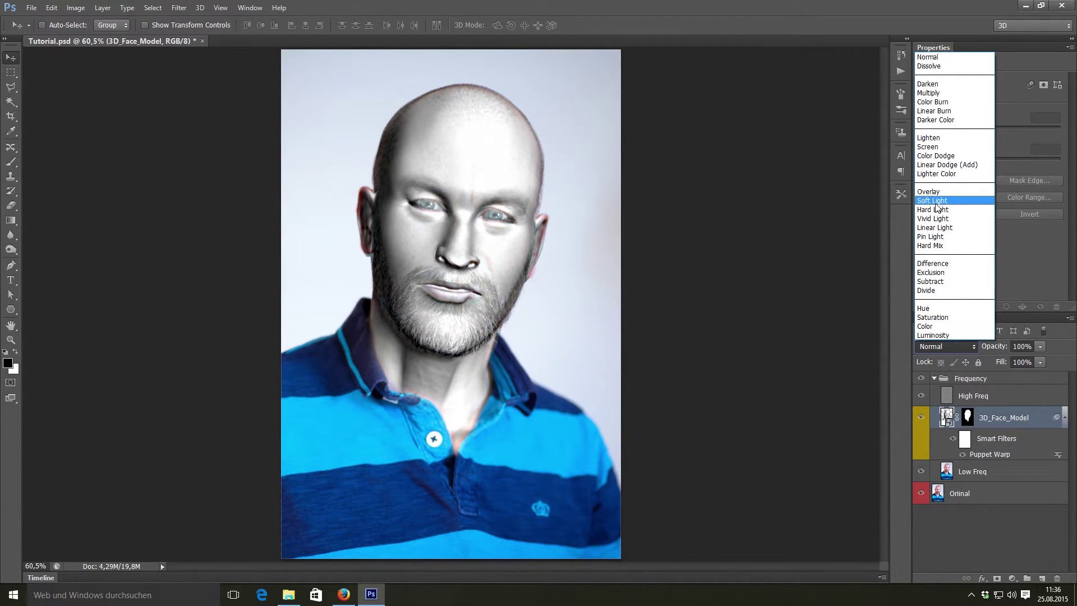
click(964, 94)
drag(979, 352, 1033, 341)
click(957, 343)
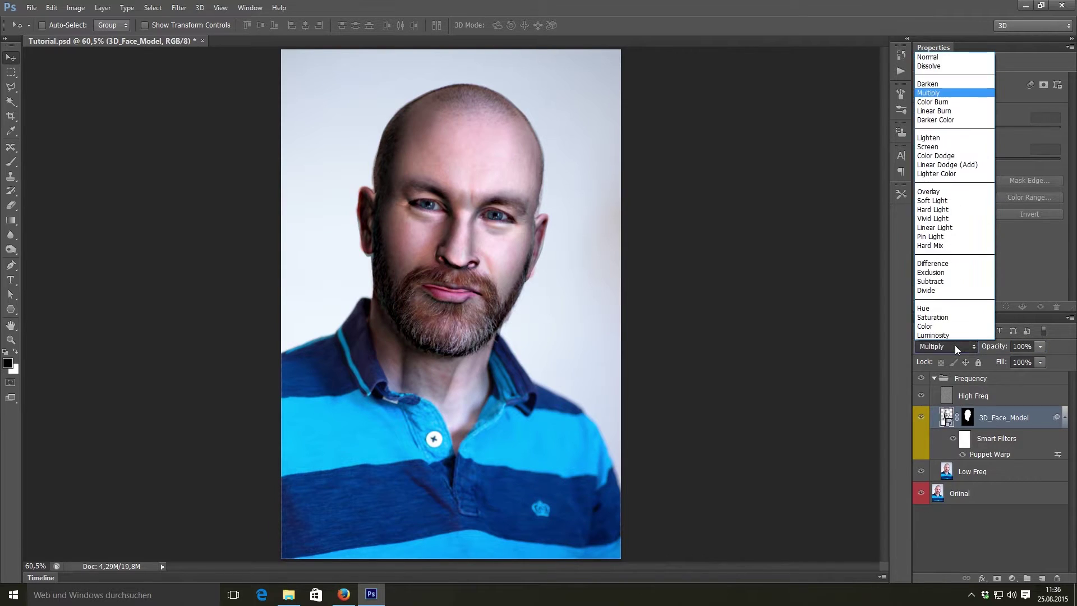
click(953, 202)
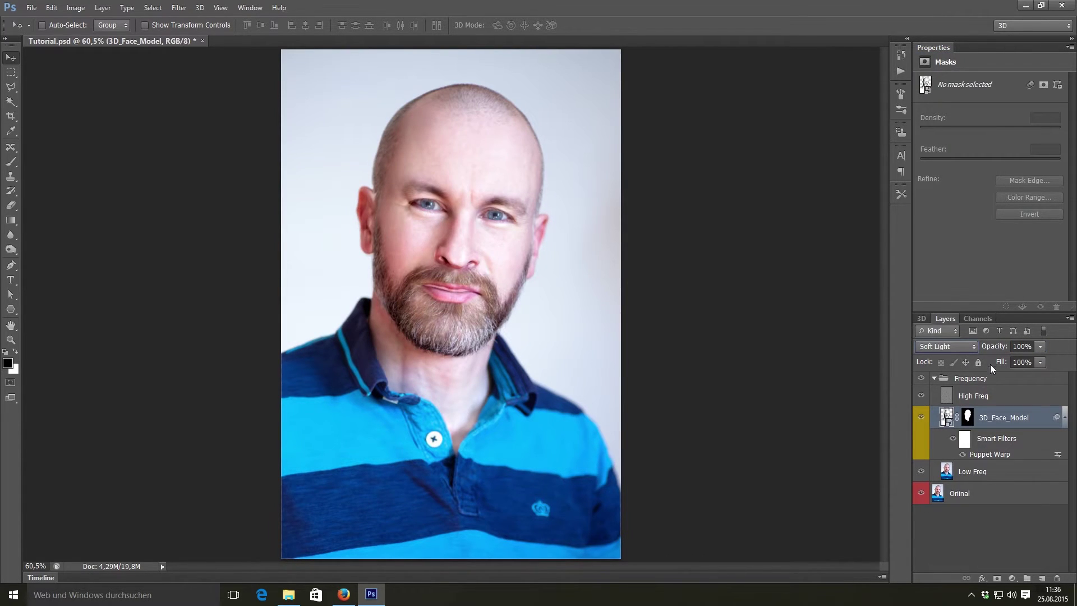
mouse_move(993, 350)
mouse_down()
mouse_move(929, 338)
mouse_move(993, 335)
mouse_up()
key(alt)
scroll(451, 253, up, 5)
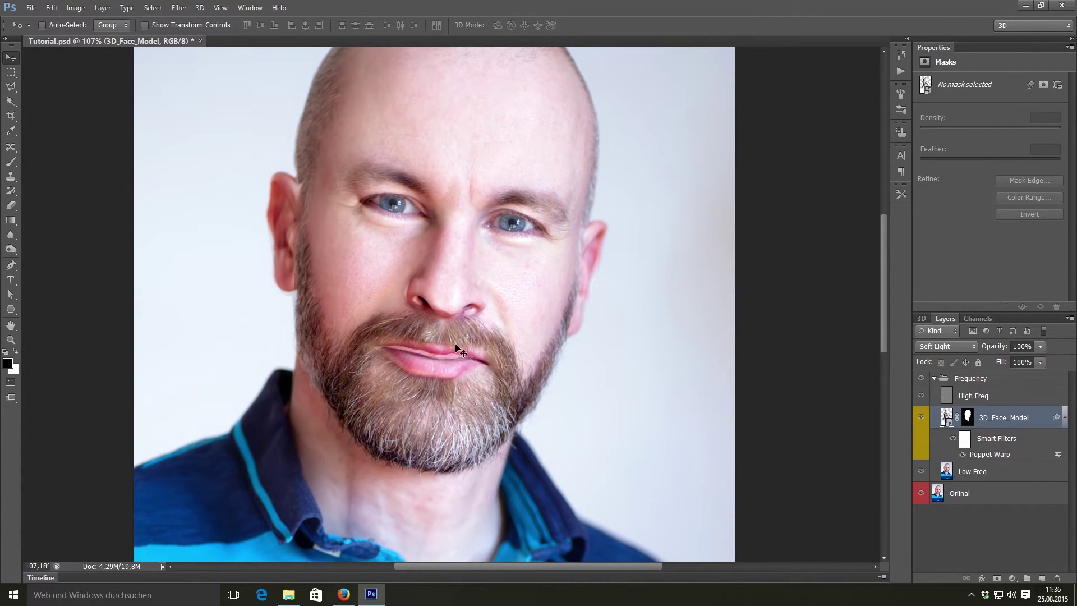
scroll(429, 287, down, 3)
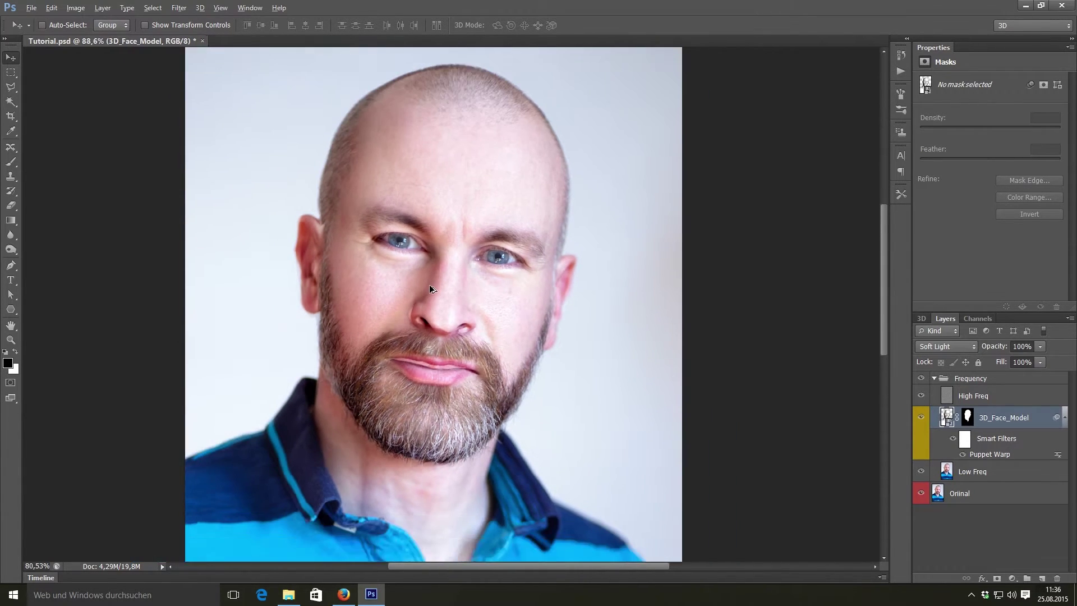
Add a Gaussian Blur smart filter to 3D_Face_Model, fine-tuning the radius while previewing
click(179, 8)
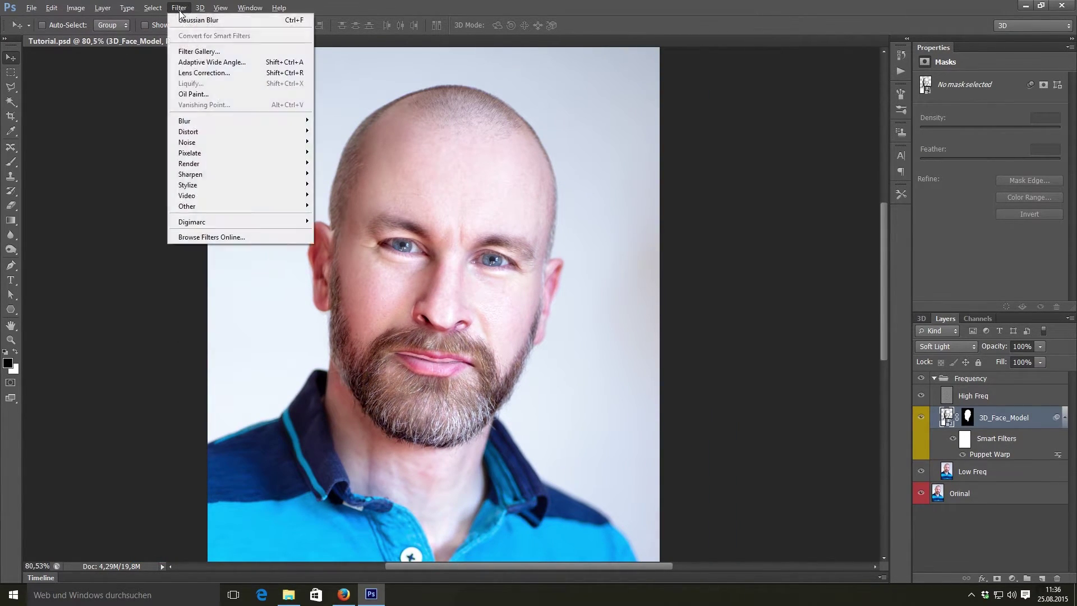
mouse_move(239, 123)
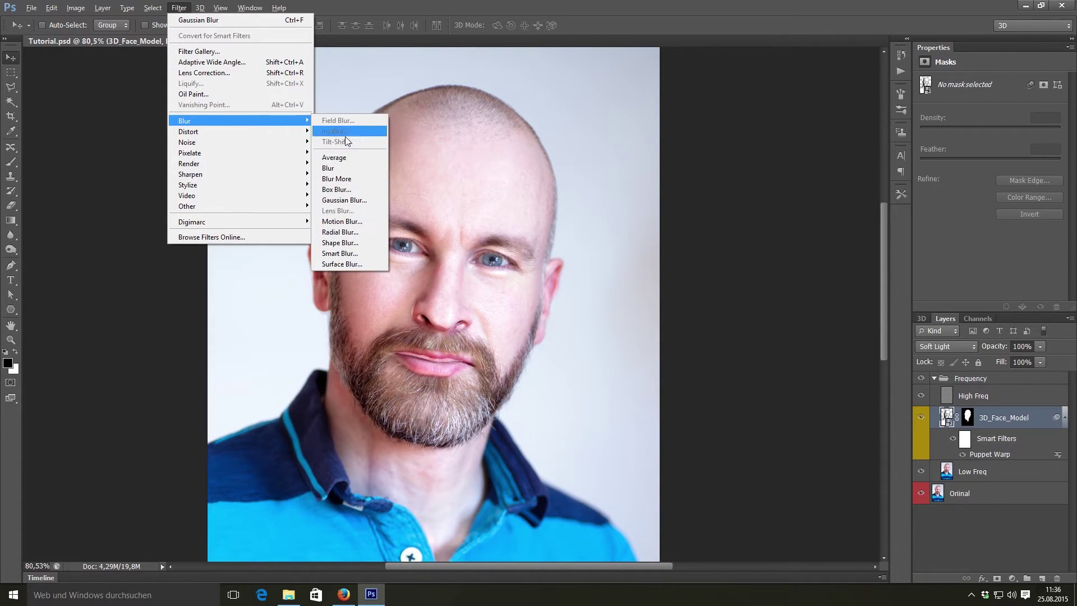
click(343, 200)
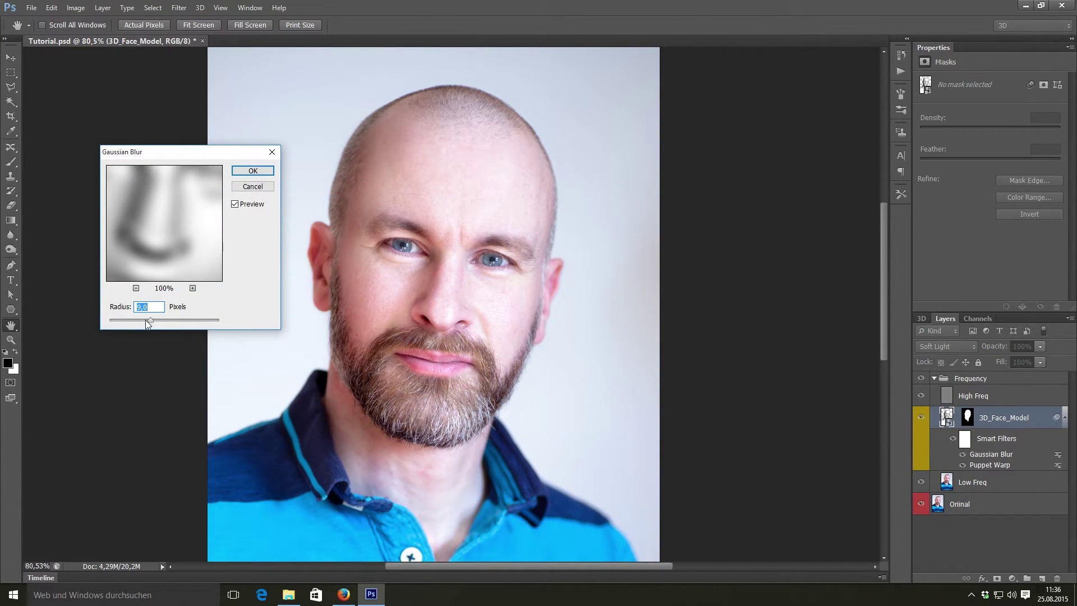
drag(150, 321, 152, 319)
click(237, 205)
click(237, 205)
click(237, 205)
click(237, 205)
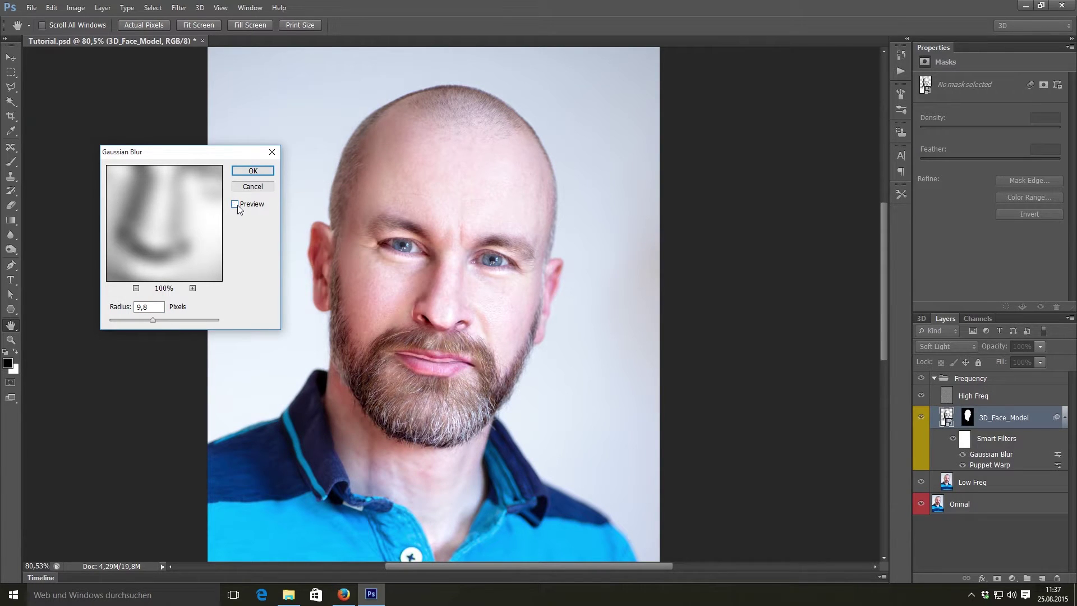
mouse_move(153, 318)
mouse_down()
mouse_move(130, 317)
mouse_move(156, 325)
mouse_move(150, 318)
mouse_up()
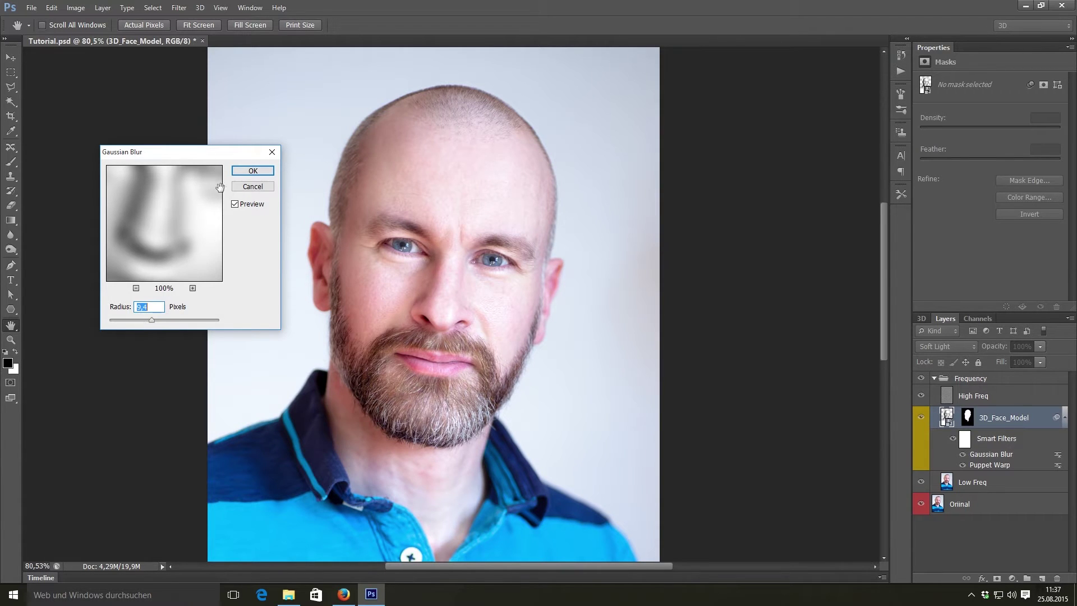
click(253, 171)
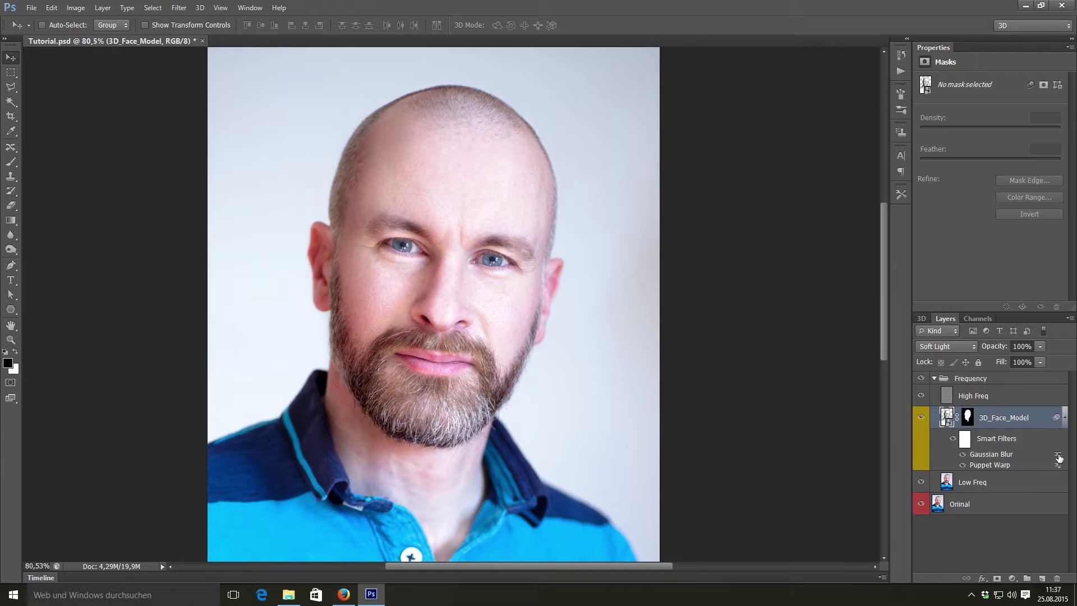
Check the blur filter's blending options, then toggle the 3D face layer to compare
double_click(1058, 455)
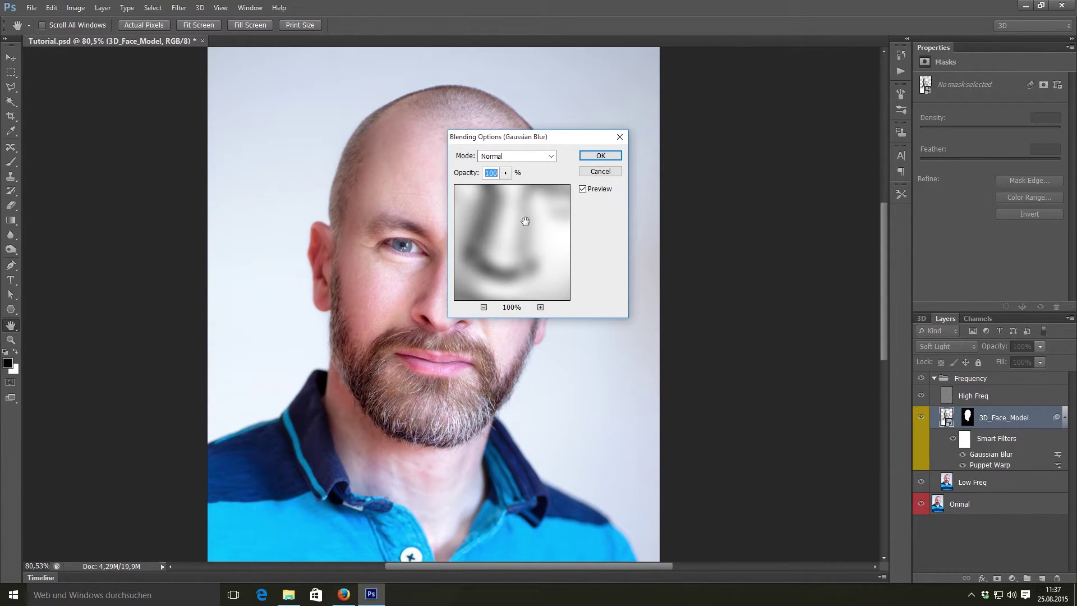
click(600, 155)
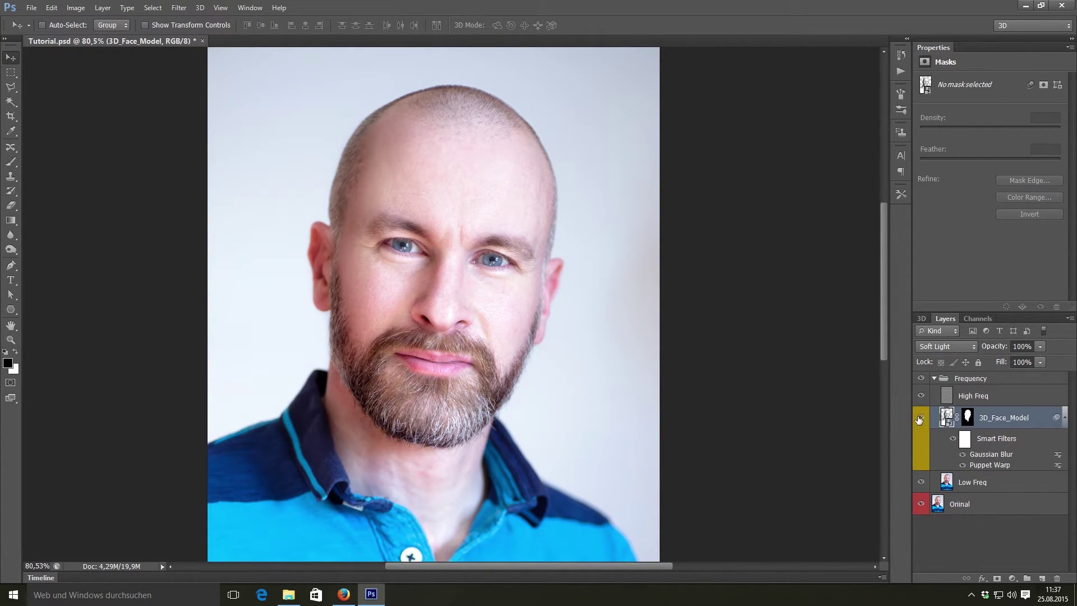
click(920, 418)
click(920, 418)
click(919, 418)
click(919, 418)
alt+scroll(641, 377, down, 1)
scroll(567, 399, down, 3)
alt+scroll(498, 397, down, 2)
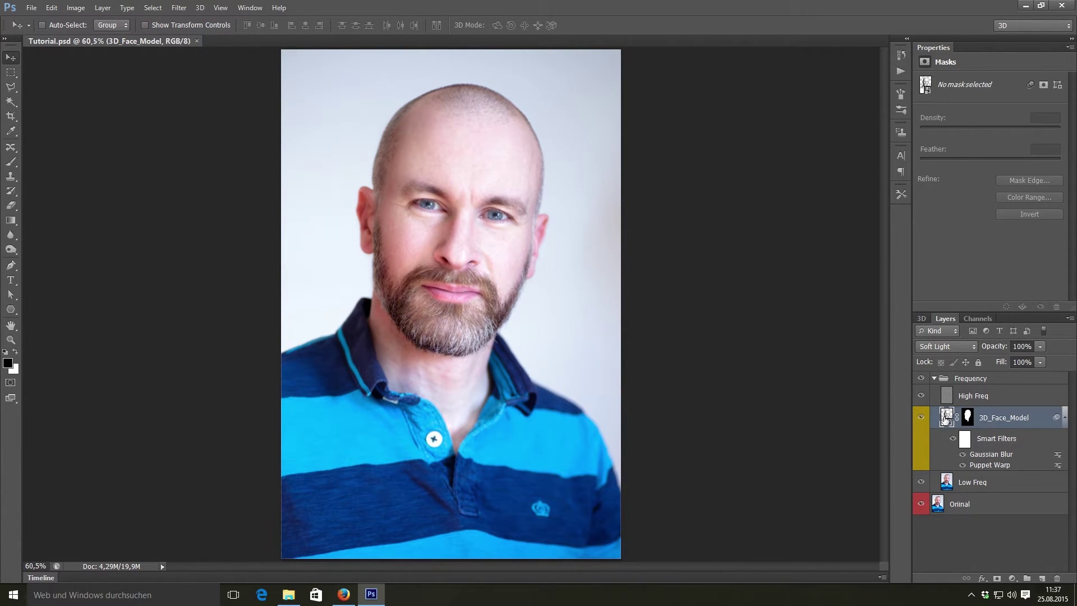
Open the 3D_Face_Model smart object and tile it beside the portrait in 2-up Vertical
double_click(946, 418)
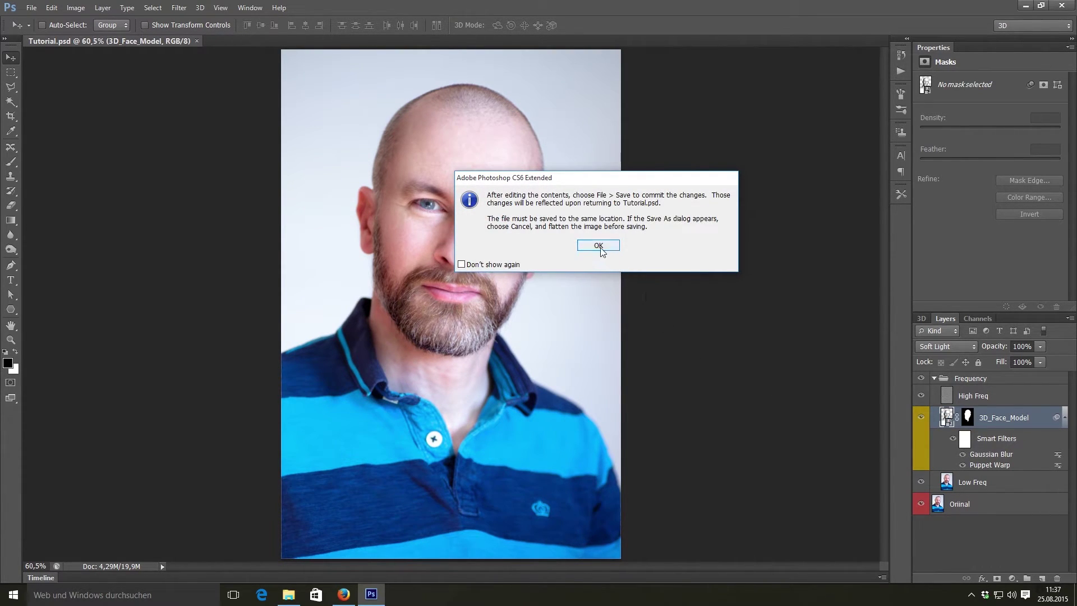
click(599, 246)
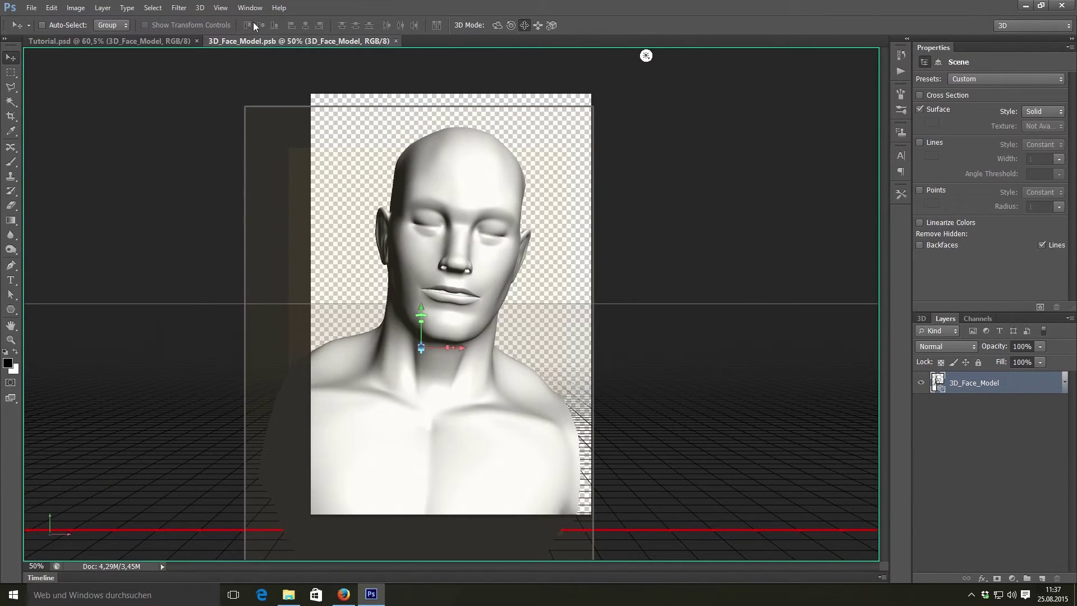
click(247, 9)
mouse_move(259, 21)
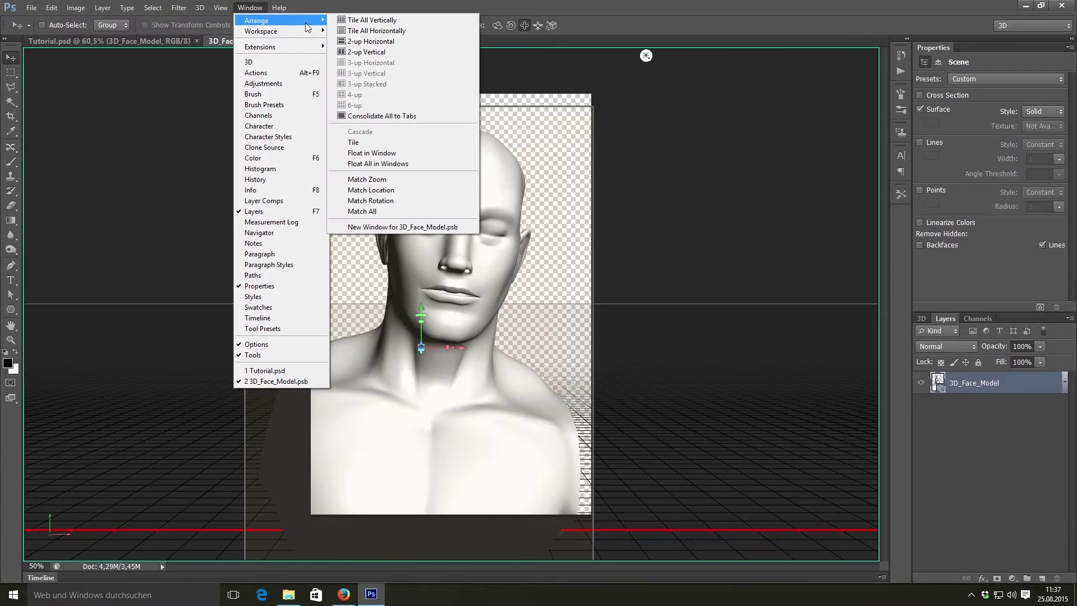
click(410, 51)
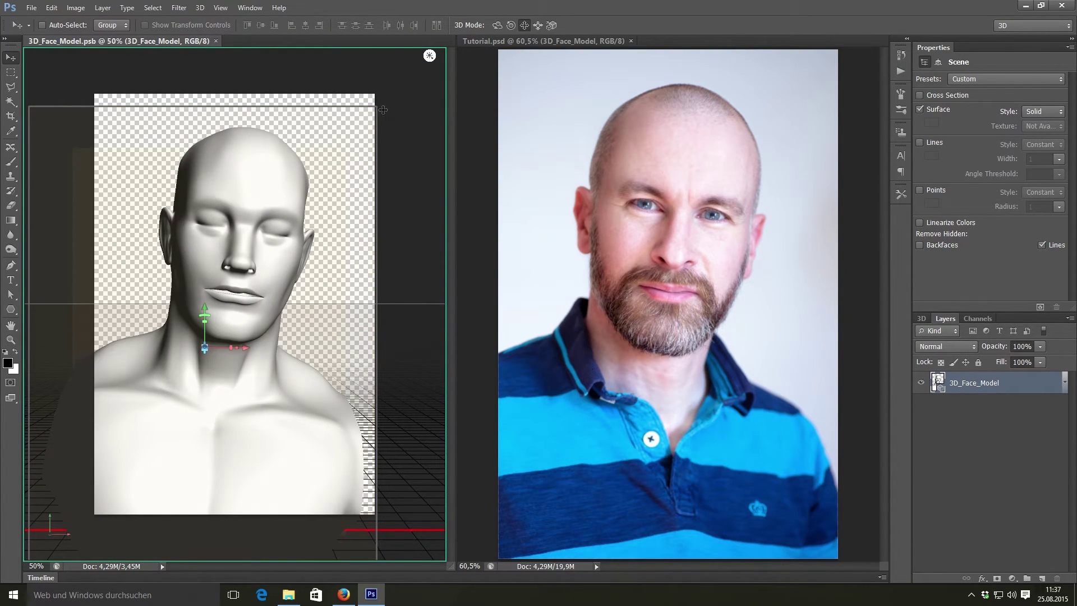
Drag the infinite light to re-shade the face and save so the portrait updates
click(431, 55)
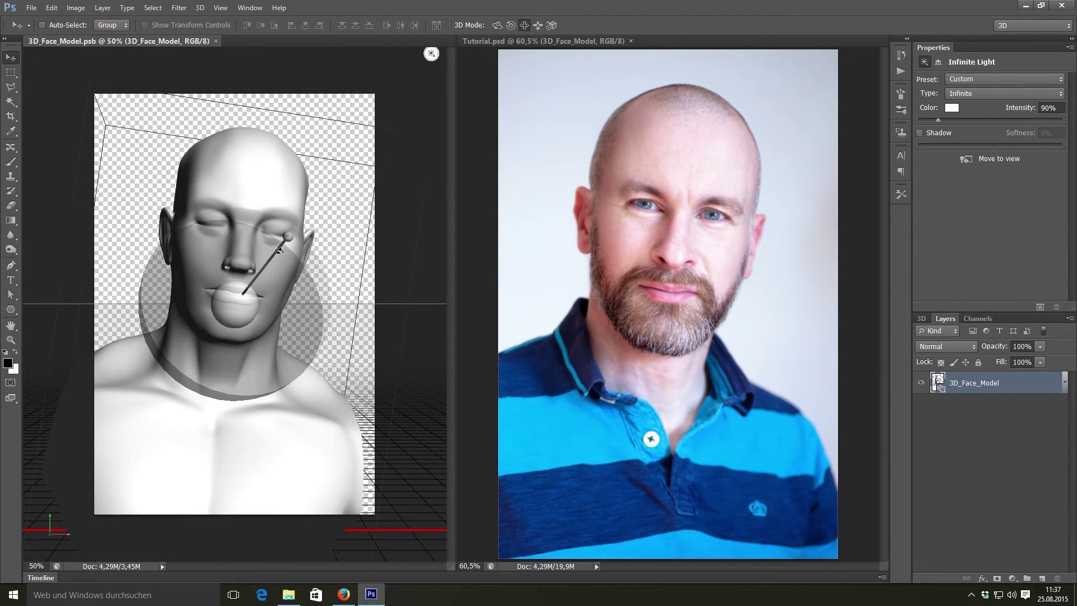
drag(275, 248, 276, 351)
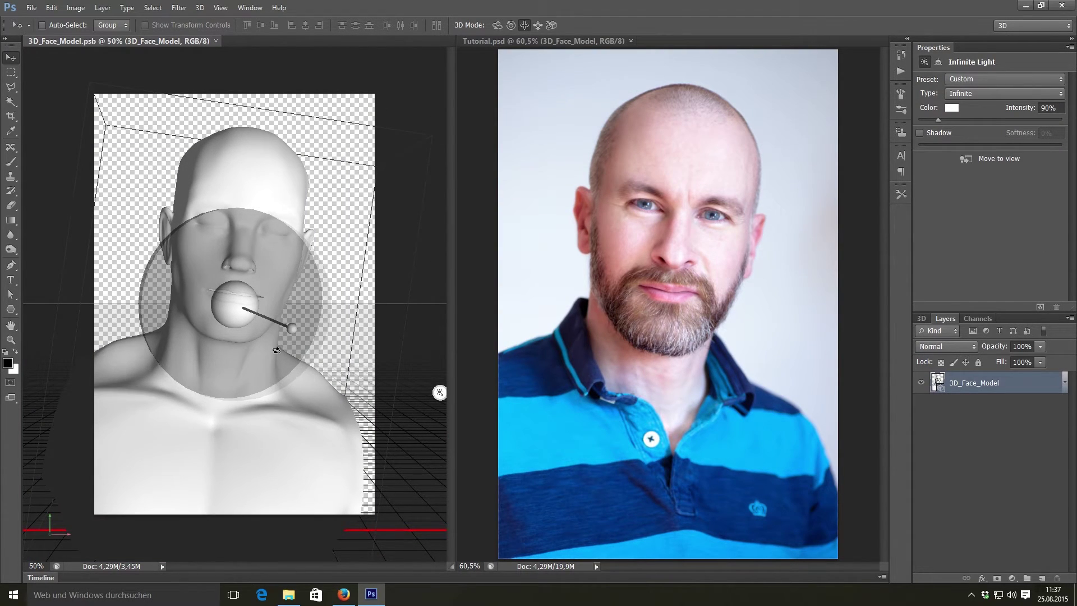
key(ctrl+s)
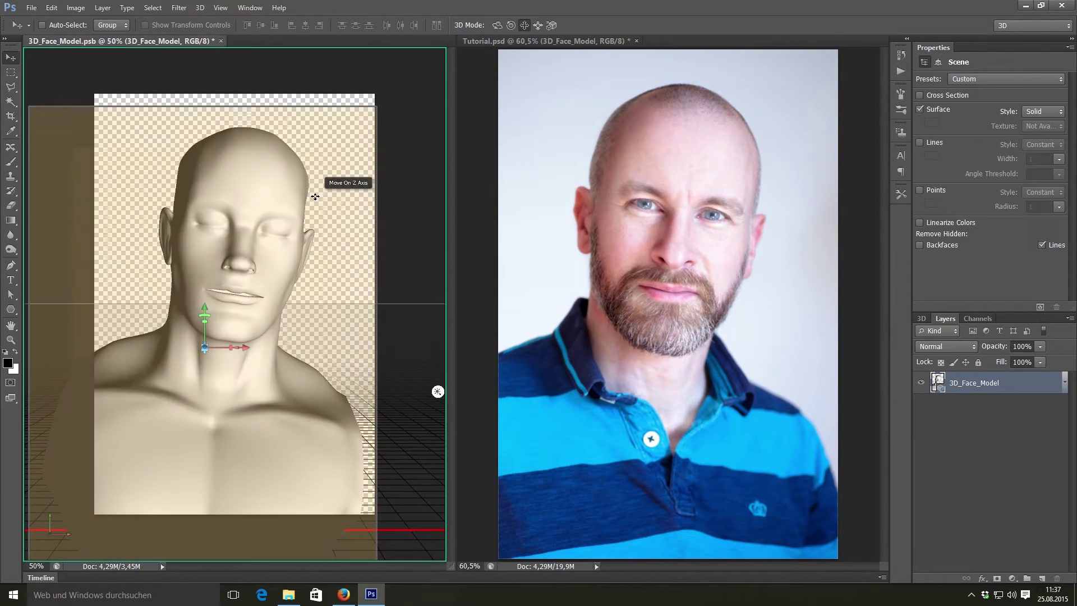
click(437, 391)
mouse_move(284, 325)
mouse_down()
mouse_move(114, 185)
mouse_move(149, 55)
mouse_up()
click(31, 8)
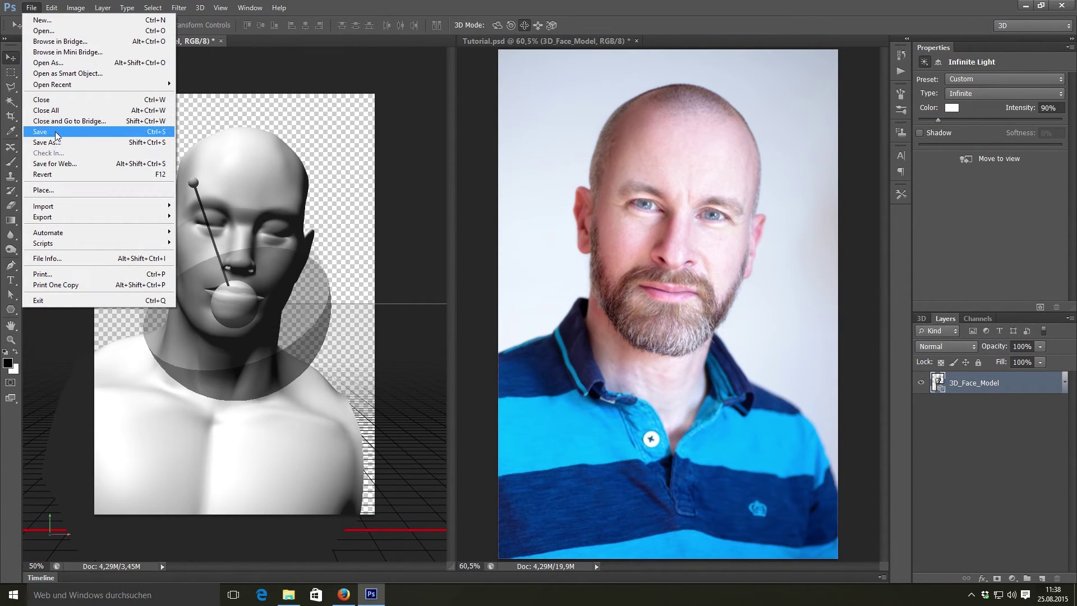
click(48, 132)
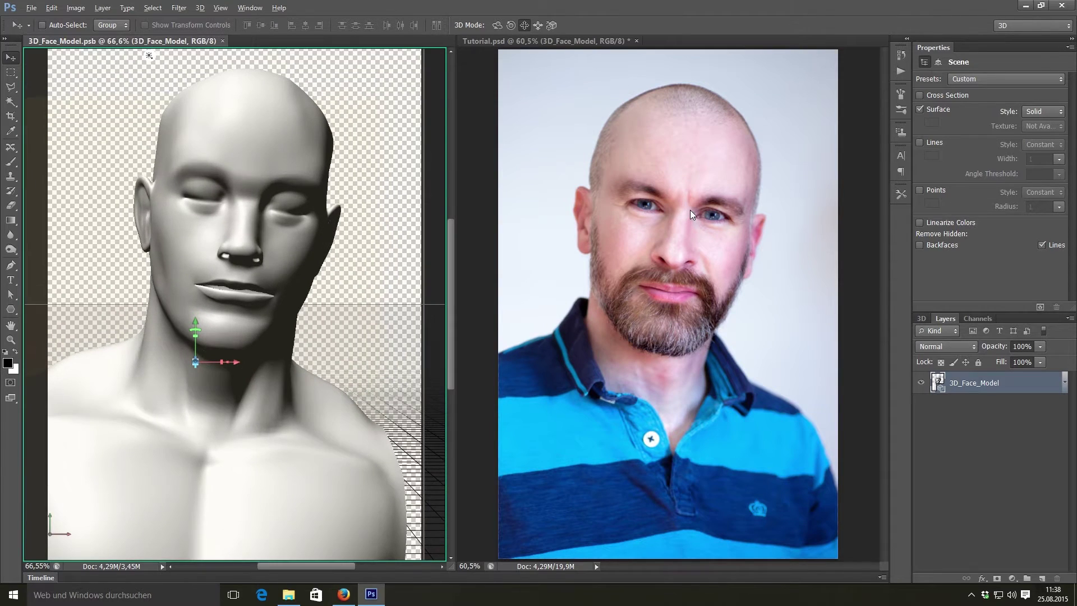
key(alt+shift+f)
click(705, 229)
scroll(656, 205, up, 3)
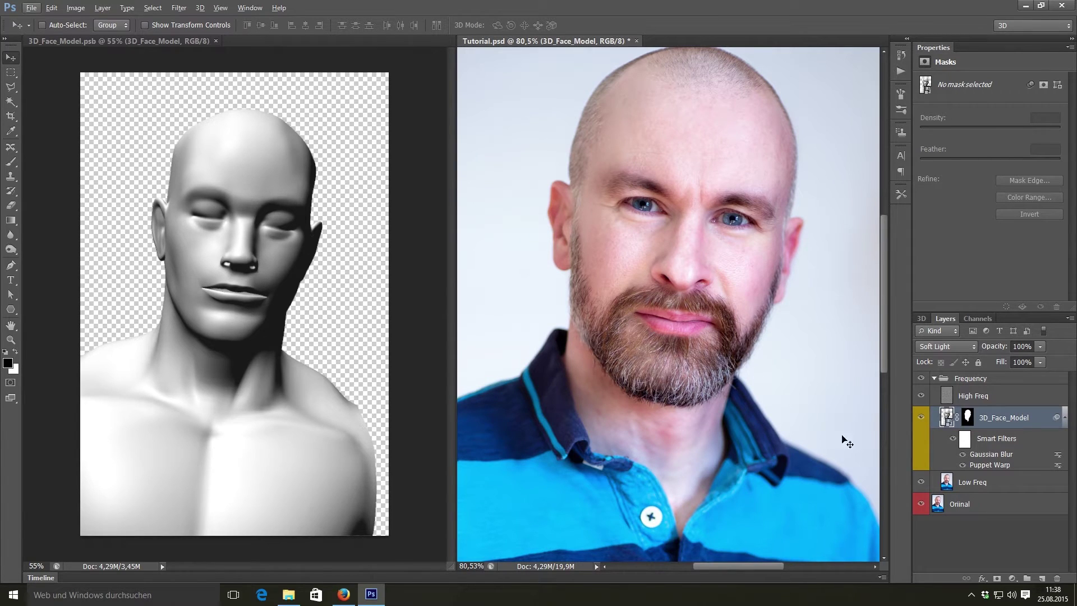
Select the 3D_Face_Model mask and set a black brush: 55% opacity, 49% flow, about 65 px
click(967, 418)
key(x)
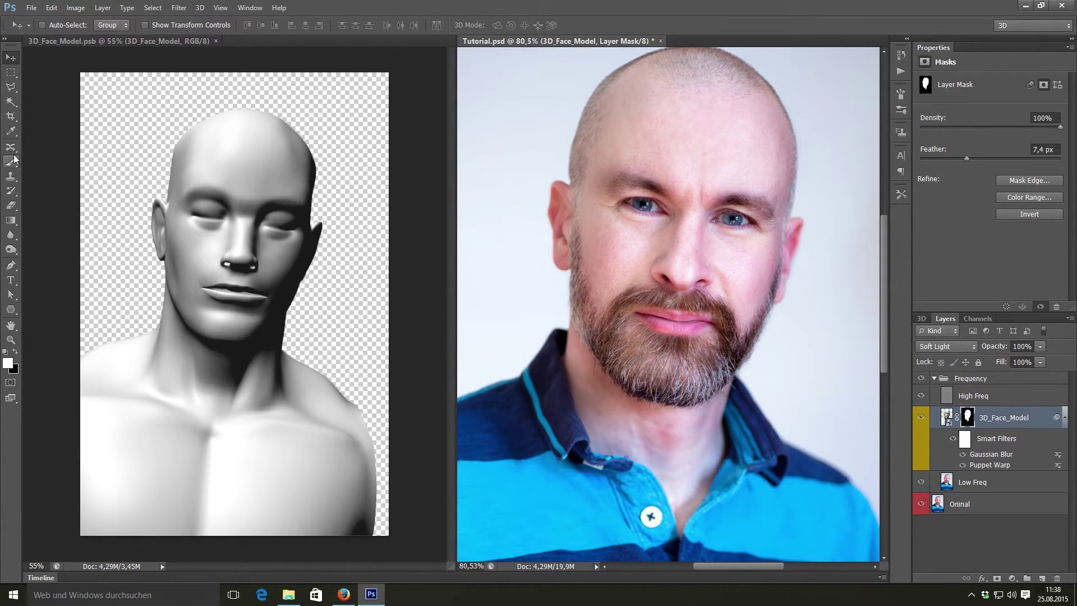
click(10, 162)
key(x)
alt+right_click(615, 306)
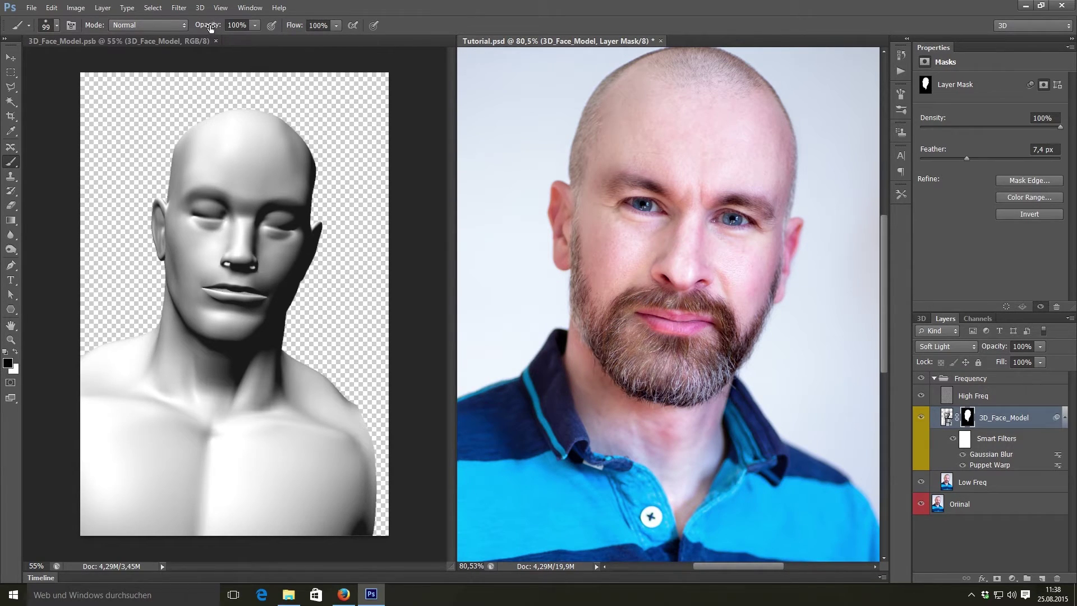
drag(210, 28, 198, 26)
drag(296, 26, 268, 26)
scroll(805, 223, up, 3)
scroll(805, 222, up, 3)
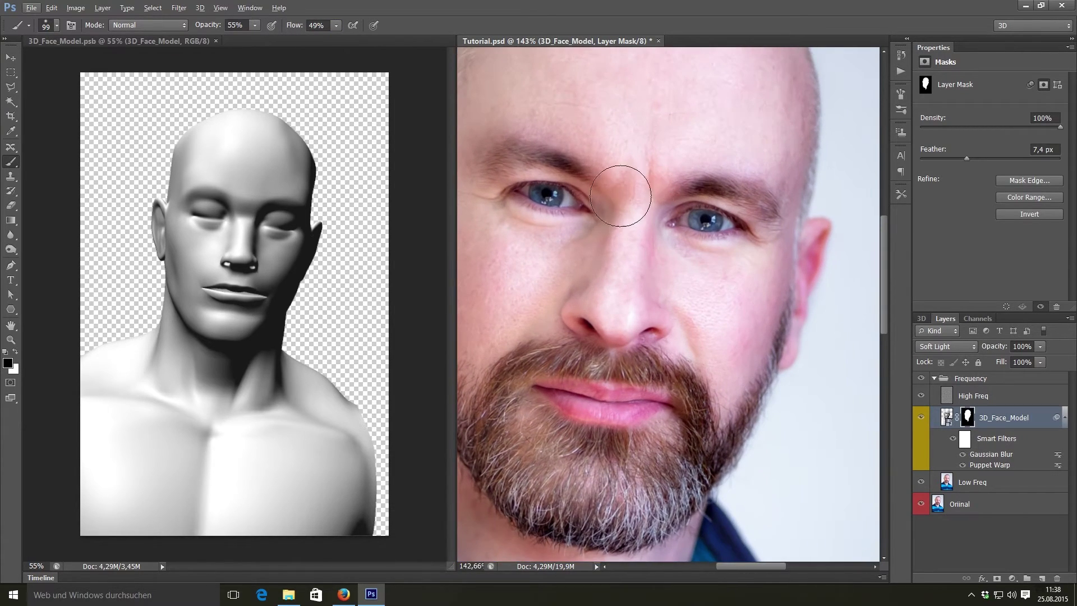
drag(620, 189, 616, 243)
drag(557, 261, 539, 261)
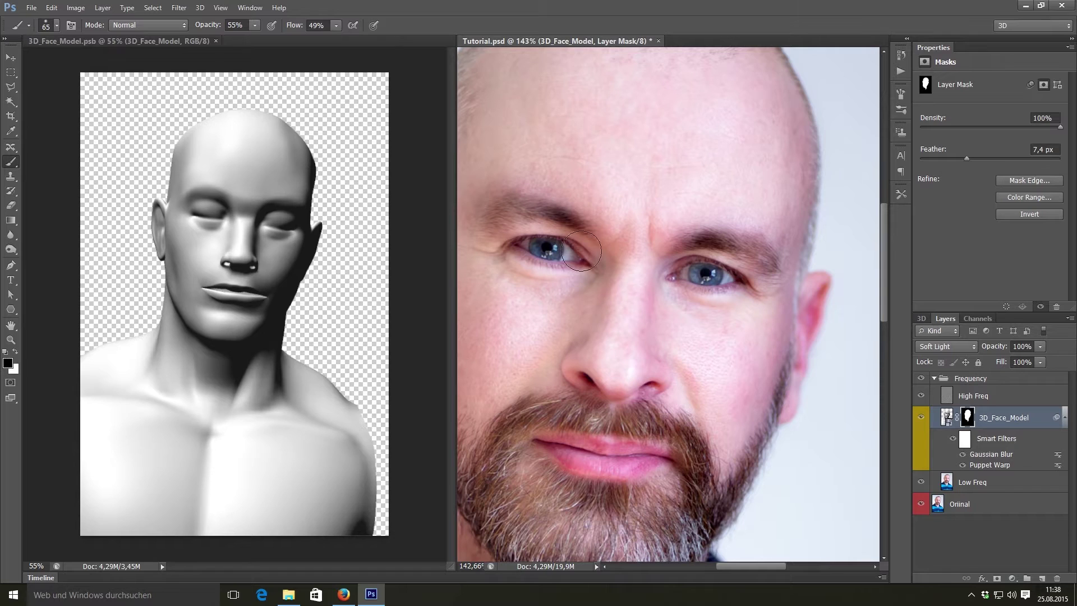
Paint the mask over the left eye and the right eye and eyebrow
mouse_move(571, 251)
mouse_down()
mouse_move(520, 247)
mouse_move(606, 241)
mouse_move(563, 226)
mouse_move(523, 239)
mouse_move(543, 261)
mouse_up()
mouse_move(681, 275)
mouse_down()
mouse_move(737, 279)
mouse_move(685, 276)
mouse_move(669, 257)
mouse_move(728, 249)
mouse_up()
scroll(643, 331, down, 8)
scroll(598, 303, up, 4)
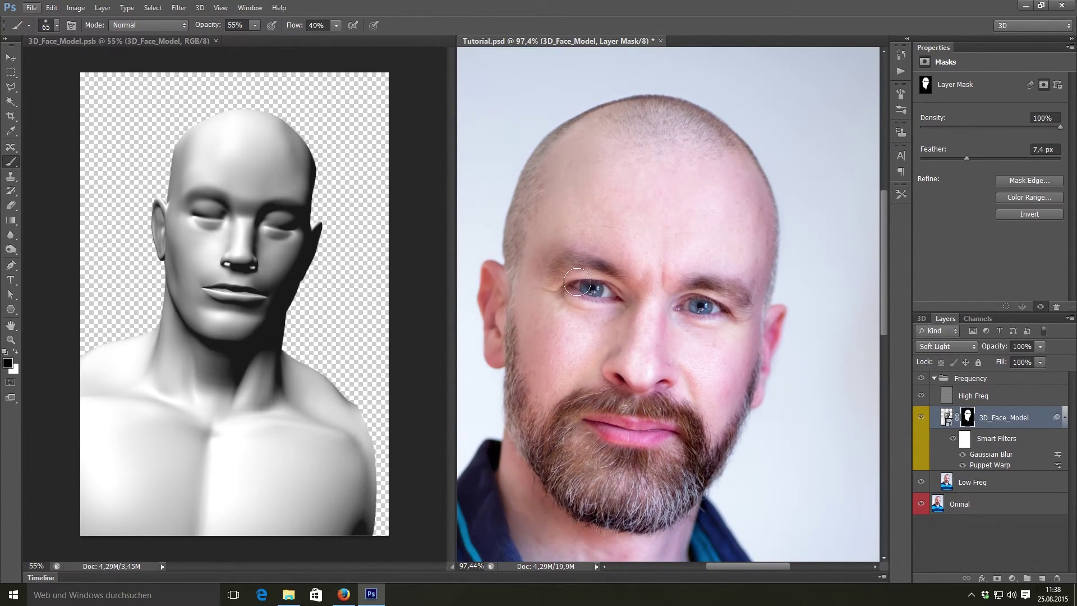
scroll(604, 356, down, 2)
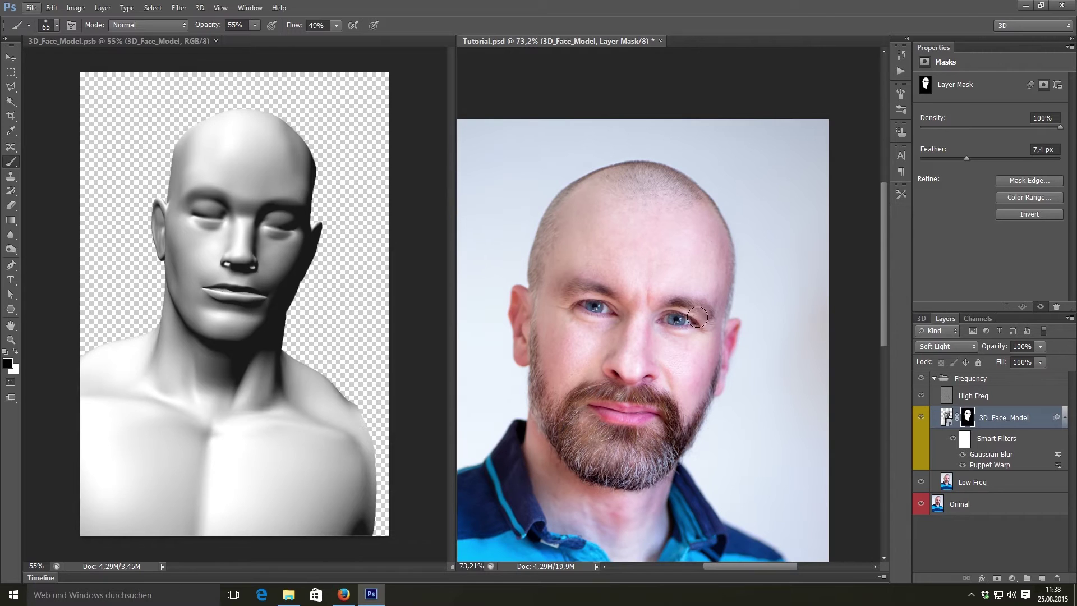
scroll(683, 363, down, 1)
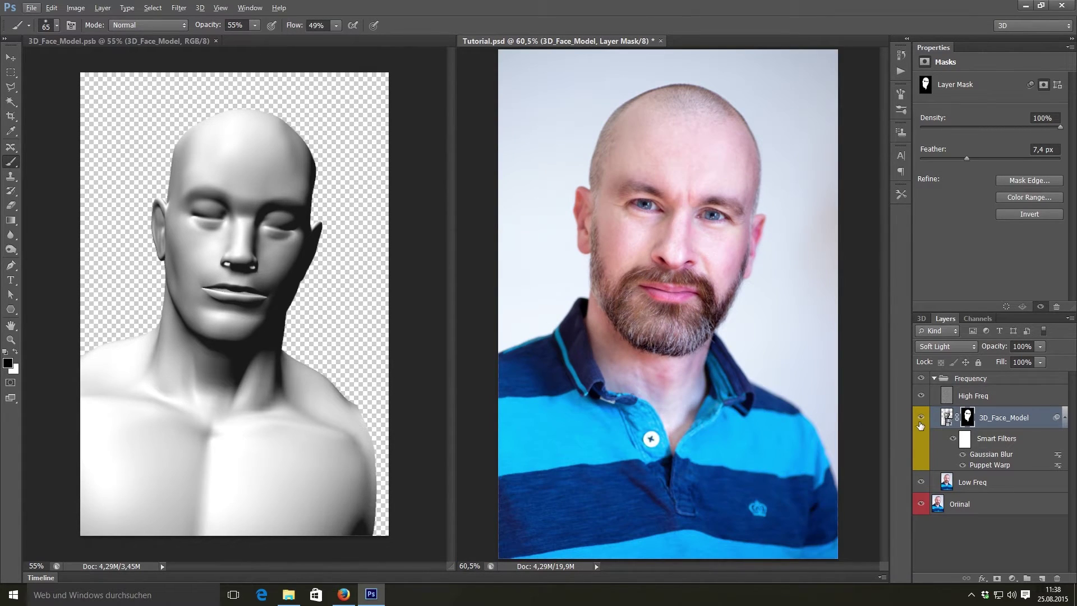
View the 3D_Face_Model mask on its own, then return to the photo
alt+click(968, 419)
alt+click(967, 420)
scroll(705, 301, down, 1)
scroll(706, 301, down, 1)
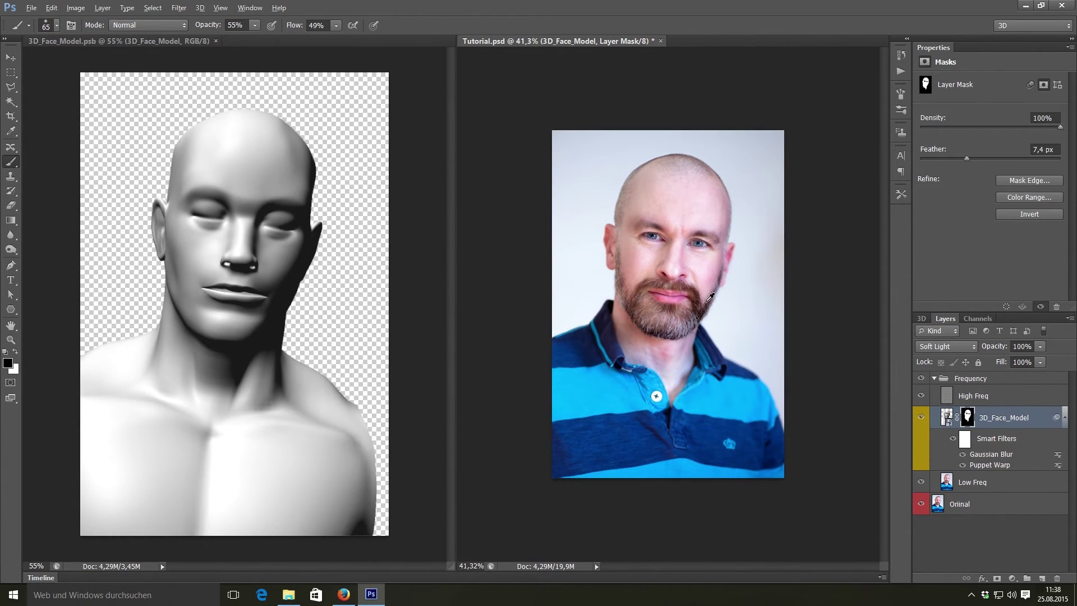
scroll(710, 298, up, 2)
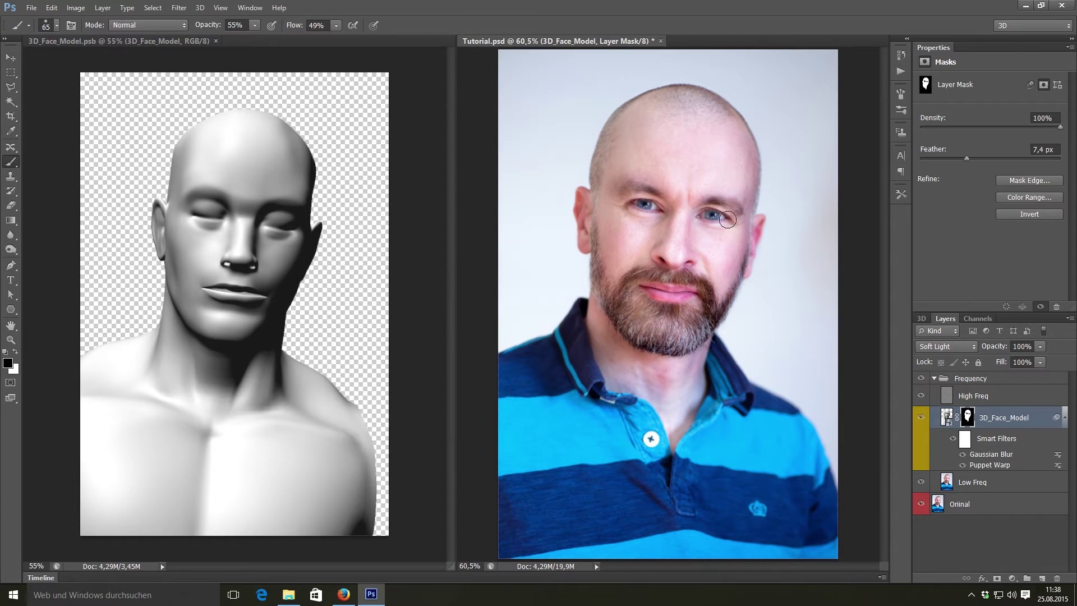
scroll(681, 337, down, 1)
Toggle the 3D_Face_Model layer to compare the shading, then make white the foreground colour
key(alt)
click(922, 419)
click(923, 420)
click(922, 420)
click(923, 419)
click(922, 420)
click(923, 419)
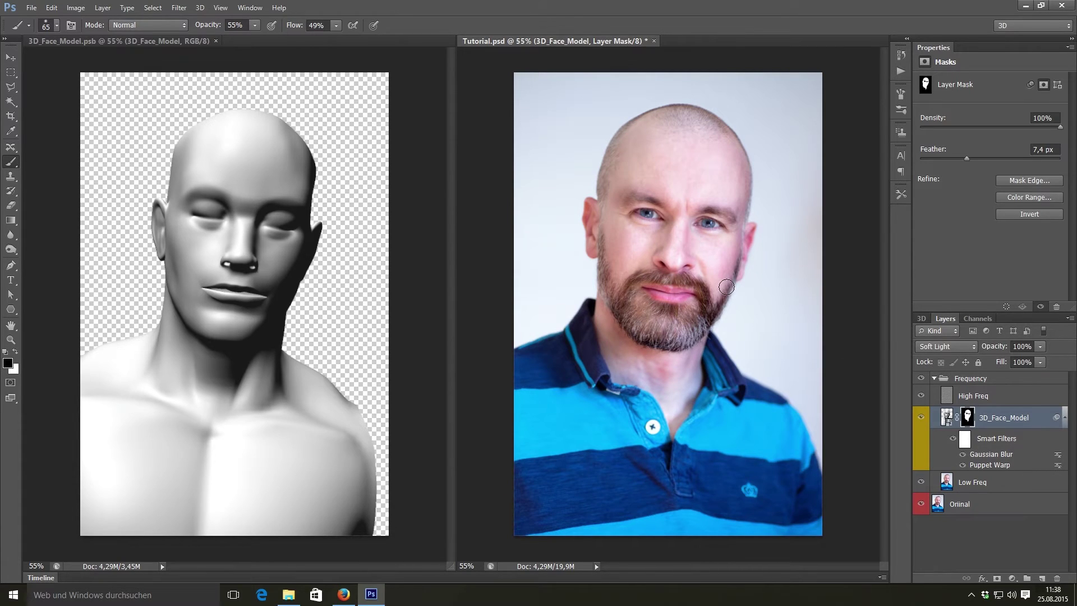
key(x)
key(x)
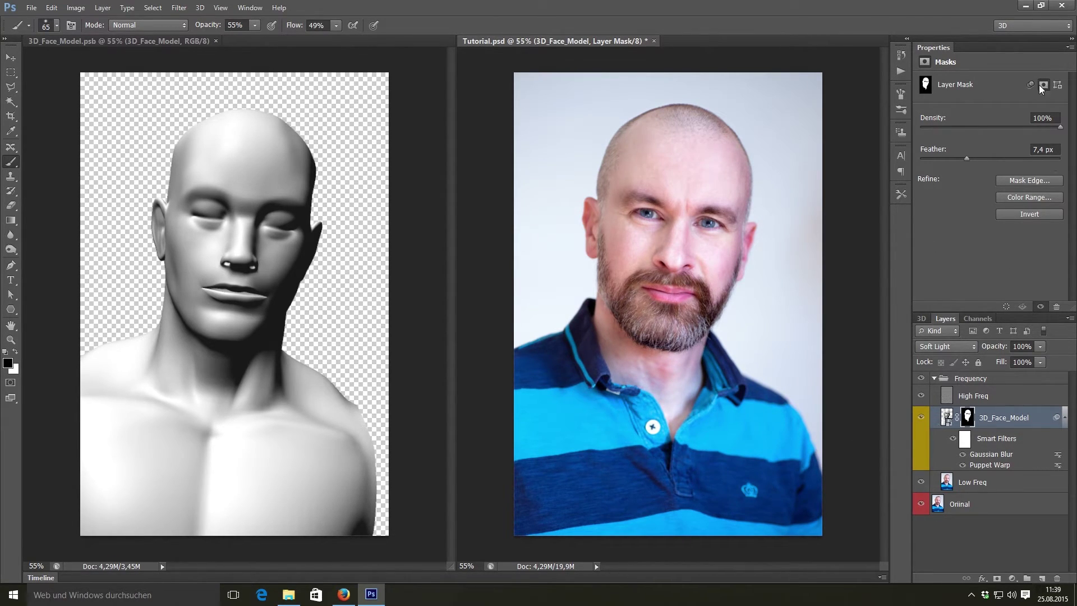
Switch to the Essentials workspace and add a desaturated Hue/Saturation layer in Darken mode
click(1028, 29)
click(1023, 44)
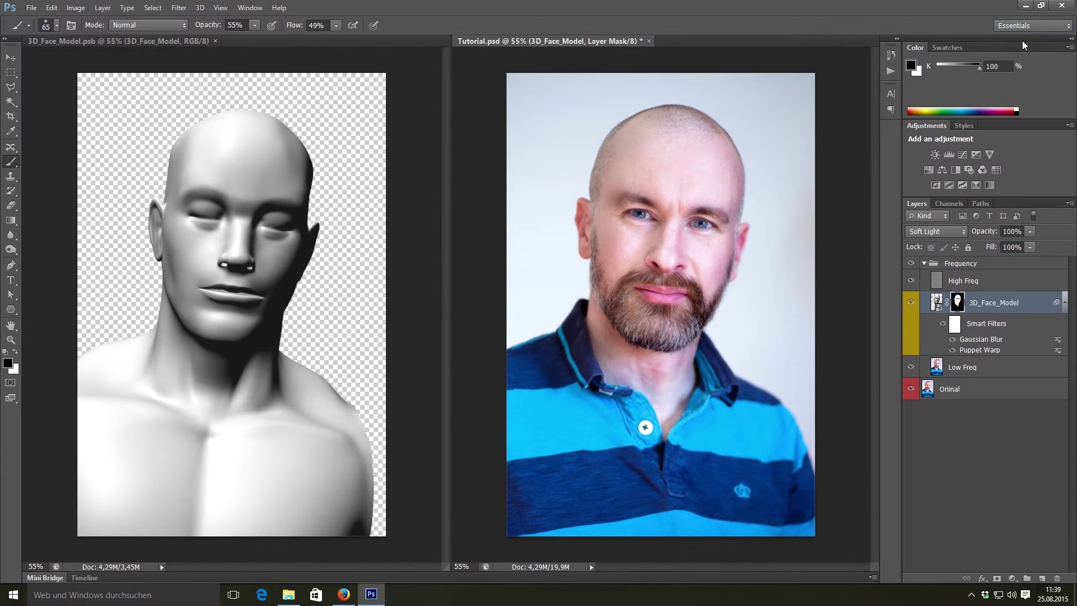
click(930, 170)
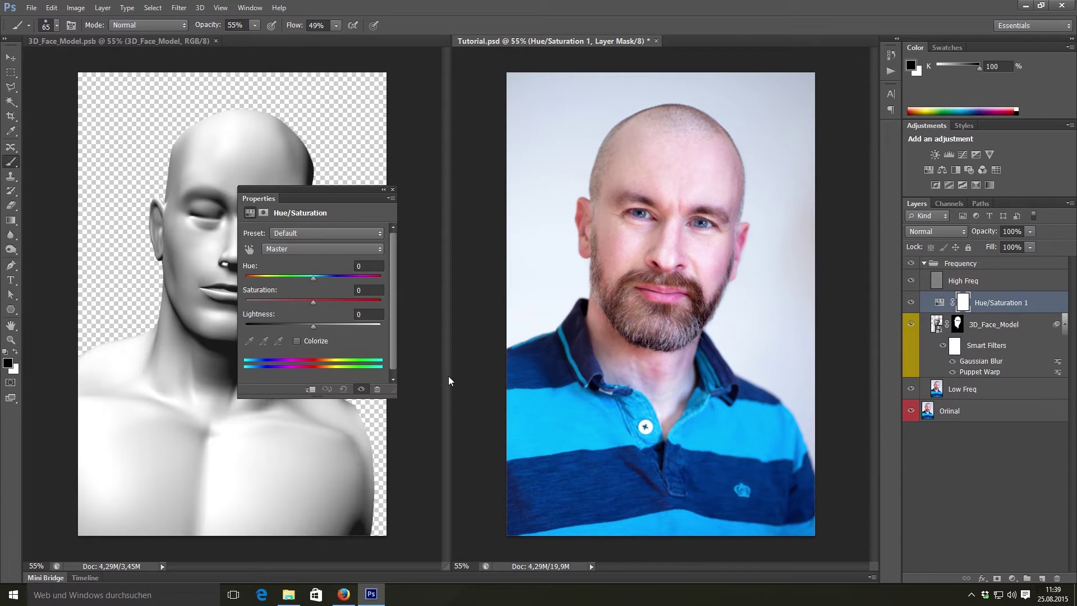
drag(310, 303, 285, 302)
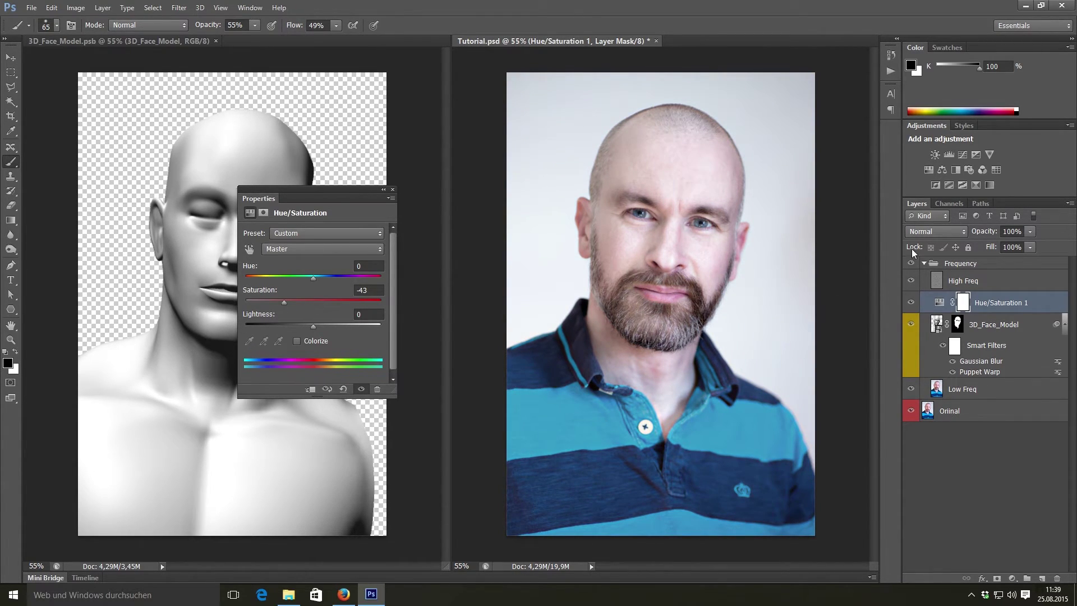
click(921, 237)
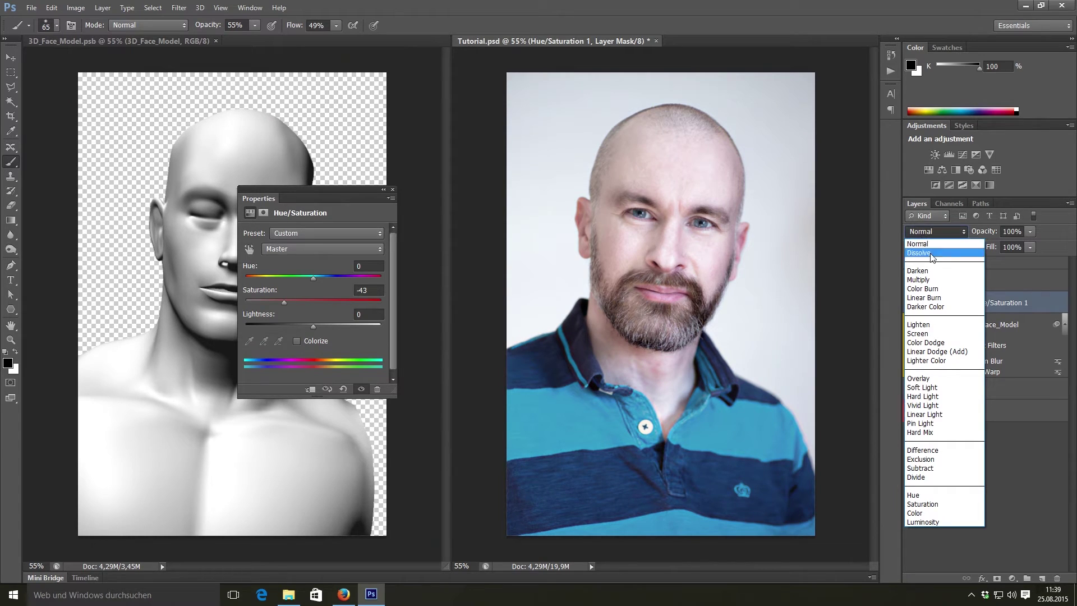
click(921, 271)
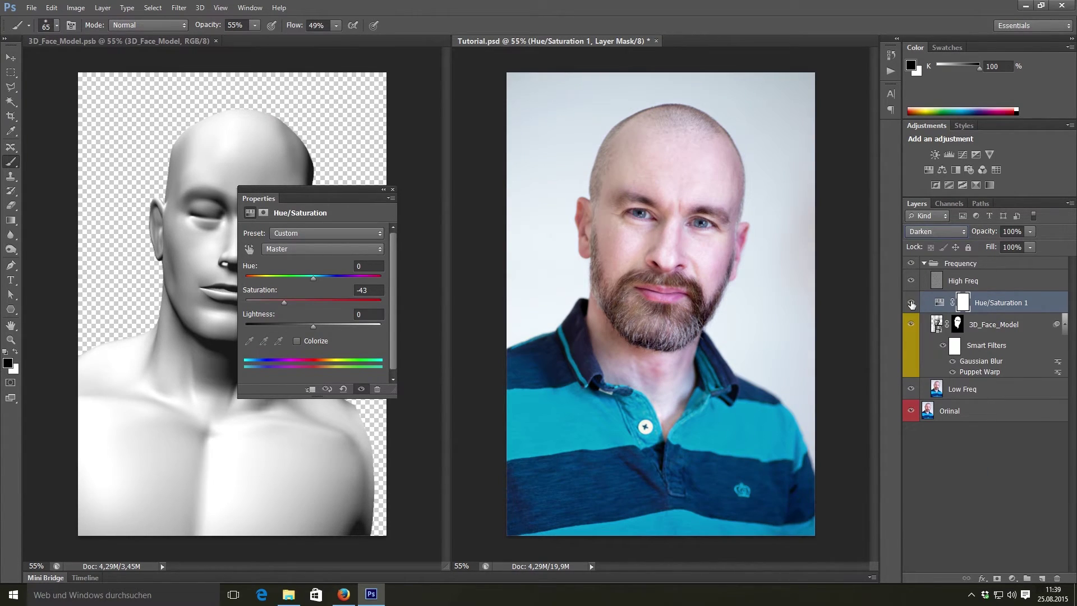
Compare the photo with and without the desaturation, then fine-tune Saturation to about -31
click(911, 304)
click(911, 303)
click(912, 304)
click(911, 304)
click(911, 303)
click(912, 304)
mouse_move(277, 301)
mouse_down()
mouse_move(362, 299)
mouse_move(267, 297)
mouse_move(284, 294)
mouse_up()
Copy the 3D_Face_Model mask onto Hue/Saturation 1 and compare the portrait with the Frequency group toggled
drag(958, 325, 963, 302)
click(514, 226)
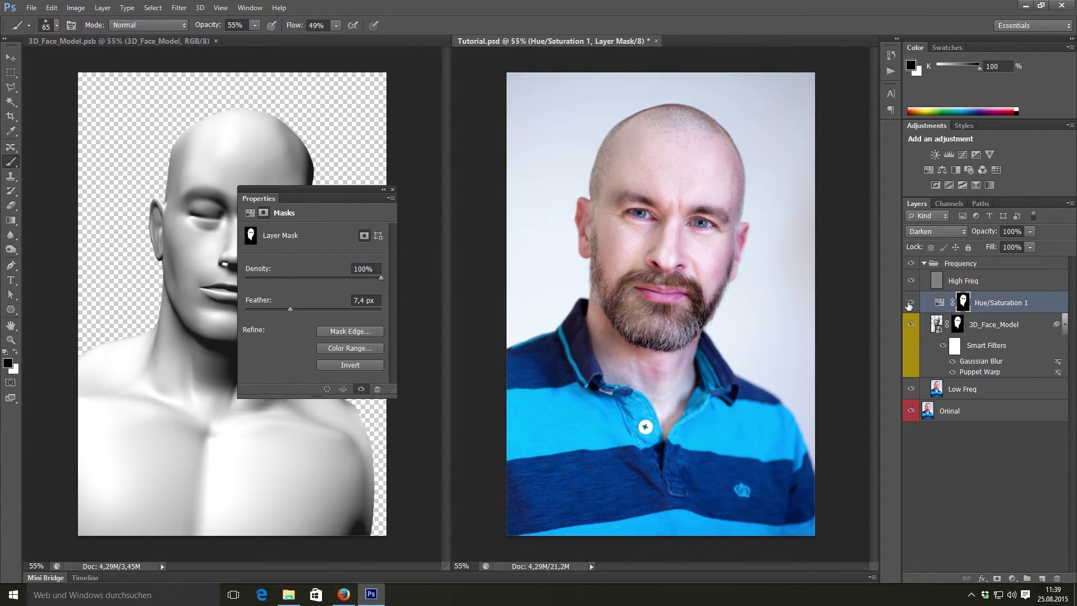
click(911, 263)
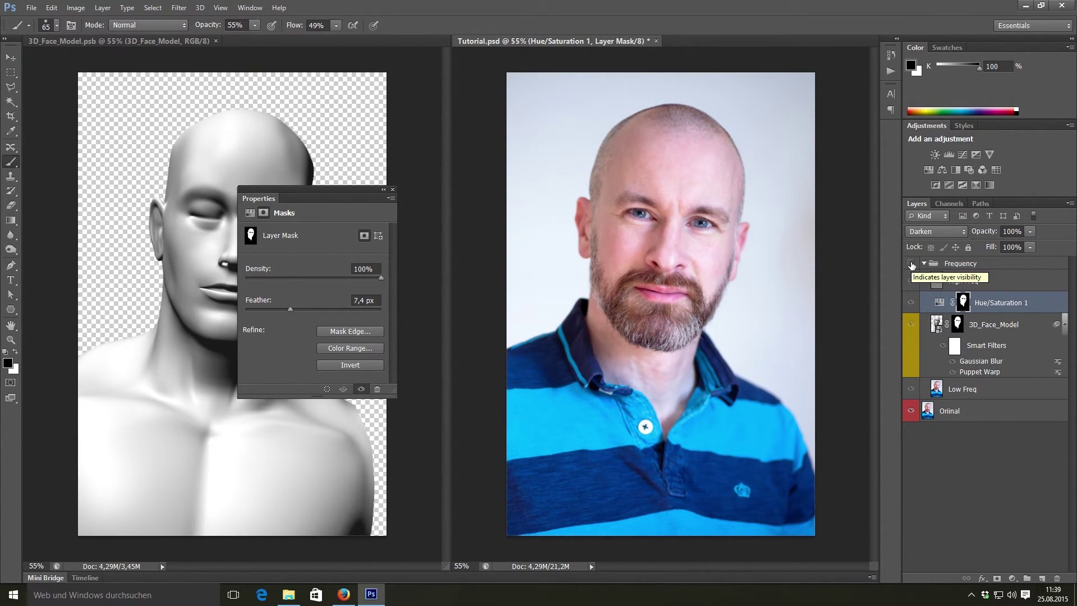
click(911, 264)
click(911, 264)
click(911, 264)
click(911, 264)
click(912, 264)
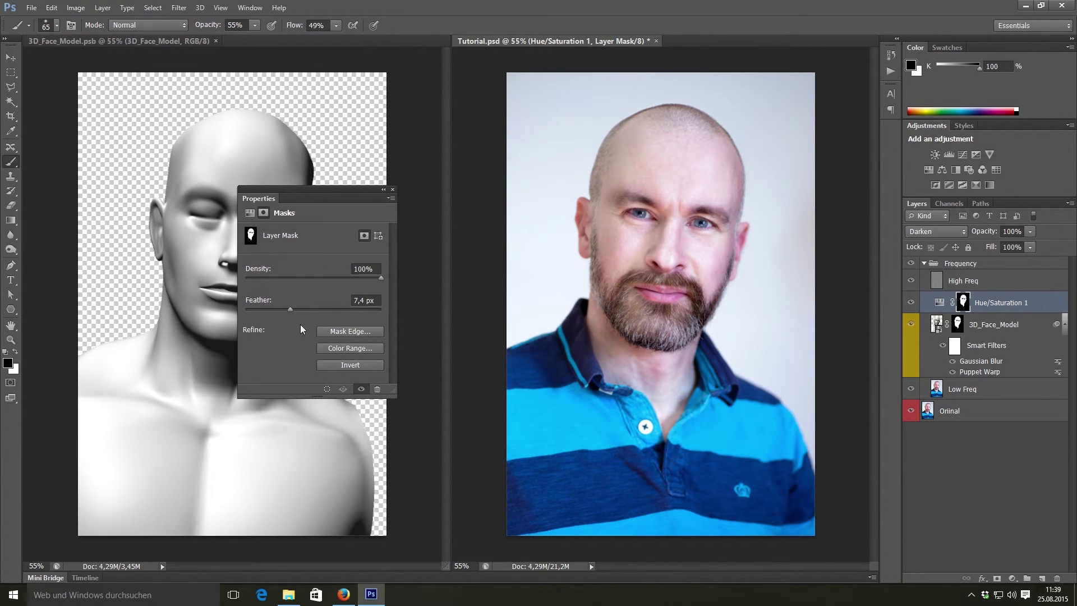
Check the Hue/Saturation settings, compare the Frequency group on and off again, and save the portrait
click(940, 302)
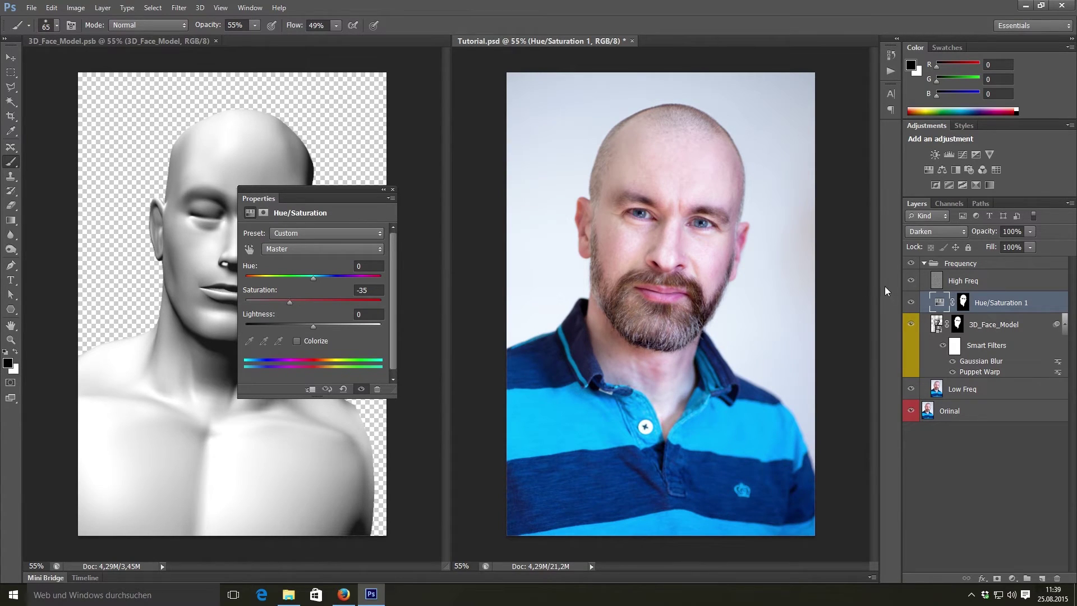
click(910, 263)
click(911, 263)
click(910, 263)
click(909, 262)
click(910, 262)
click(910, 263)
click(392, 189)
key(ctrl+s)
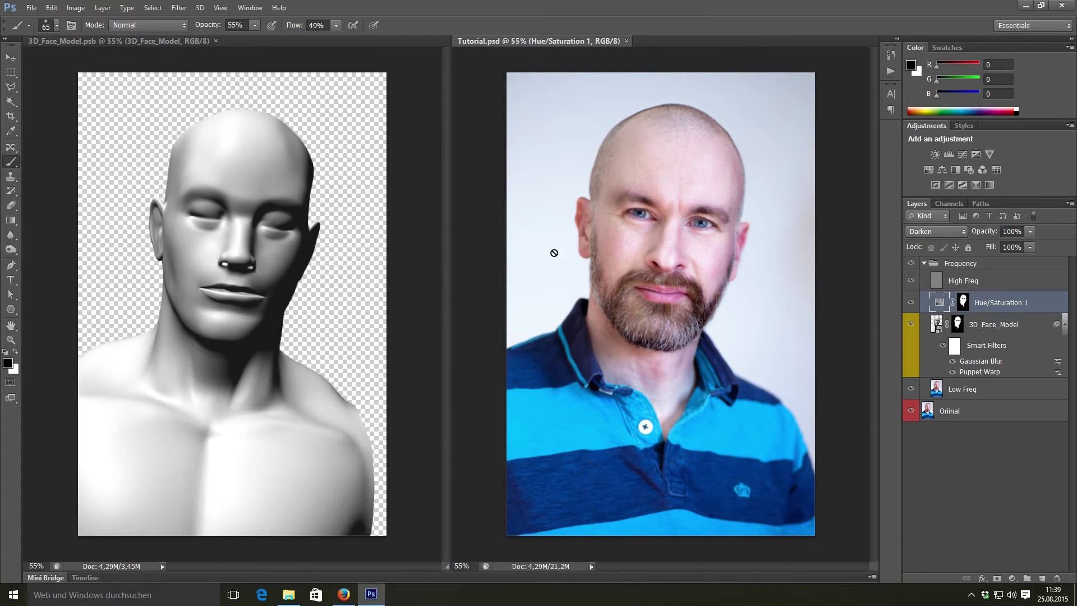
Rotate Infinite Light 1 on the face model to shine from the upper right, then enter the 3D workspace
click(10, 57)
click(242, 268)
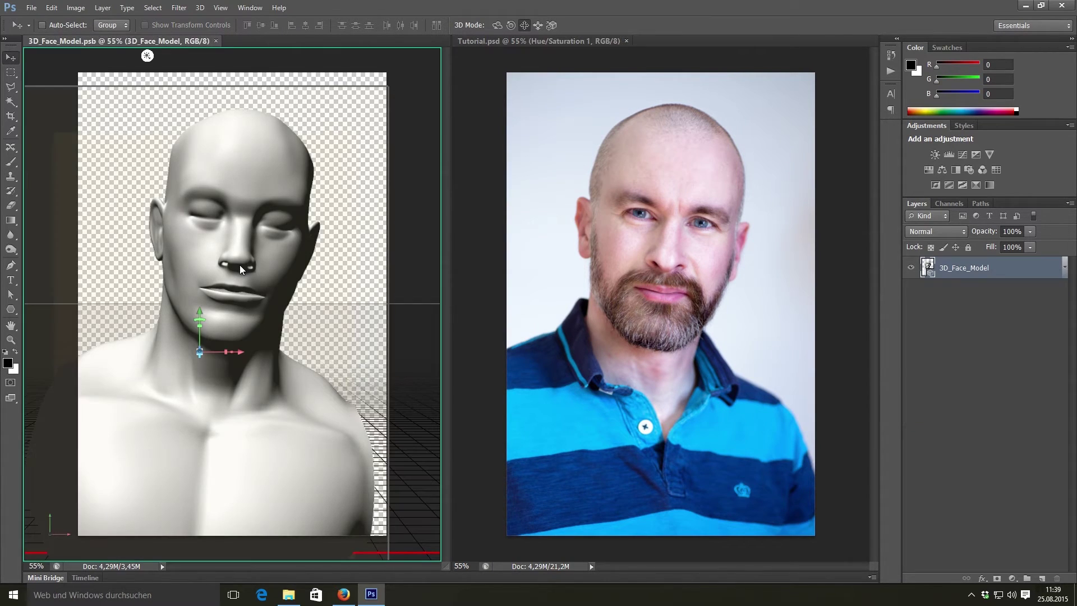
click(144, 58)
drag(189, 194, 324, 248)
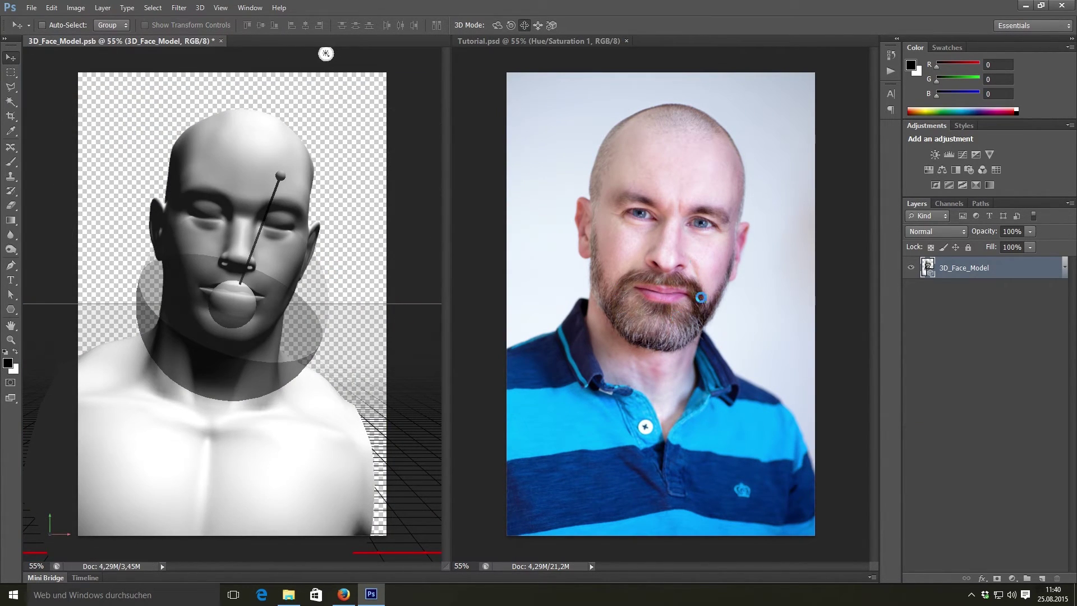
click(325, 53)
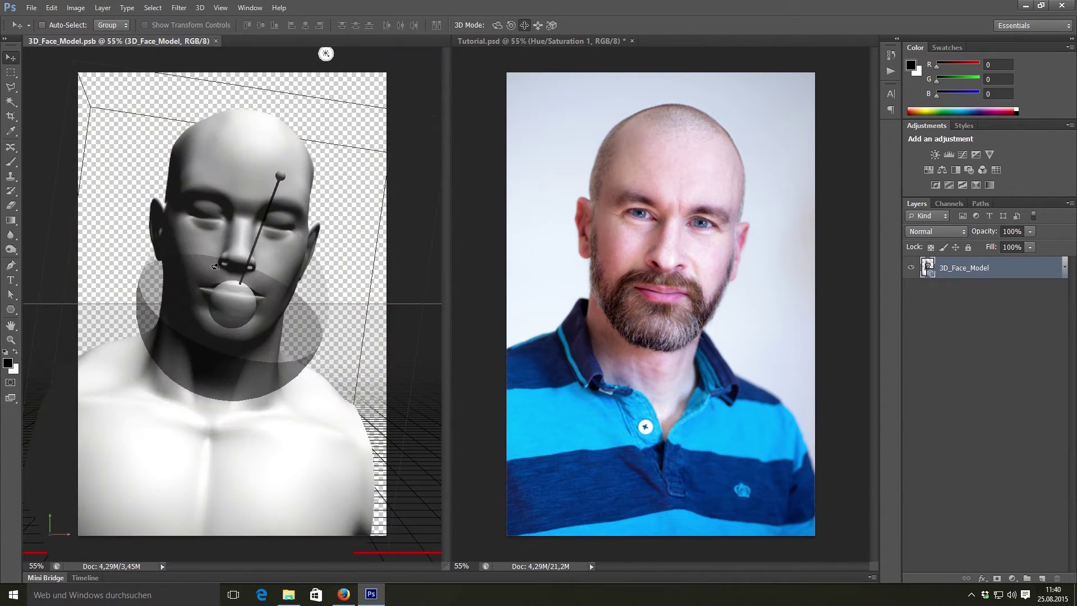
drag(193, 160, 205, 495)
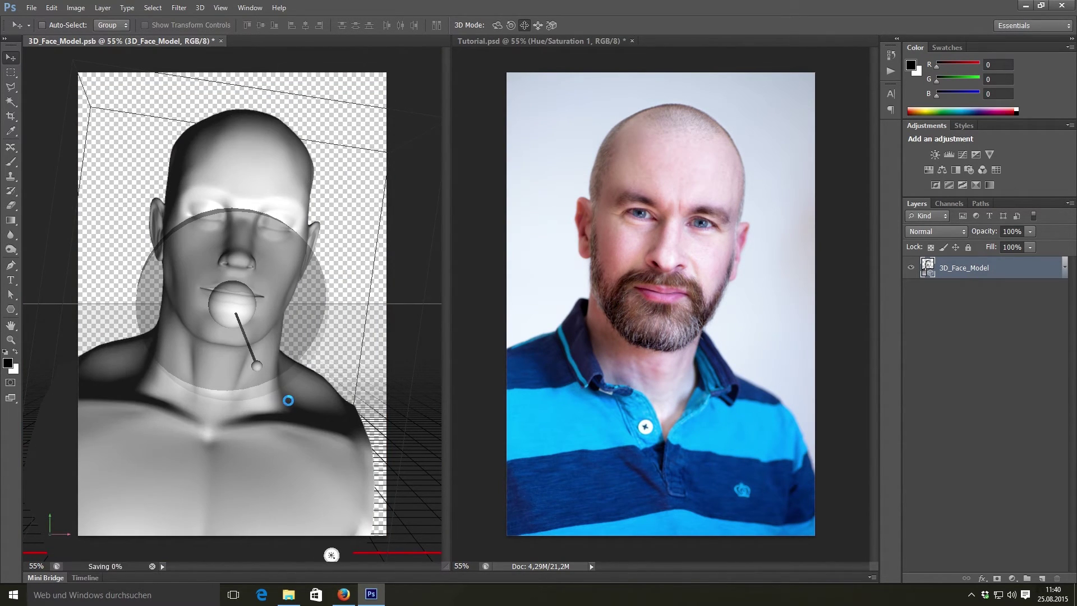
click(331, 554)
drag(219, 367, 303, 174)
click(1015, 26)
click(1009, 54)
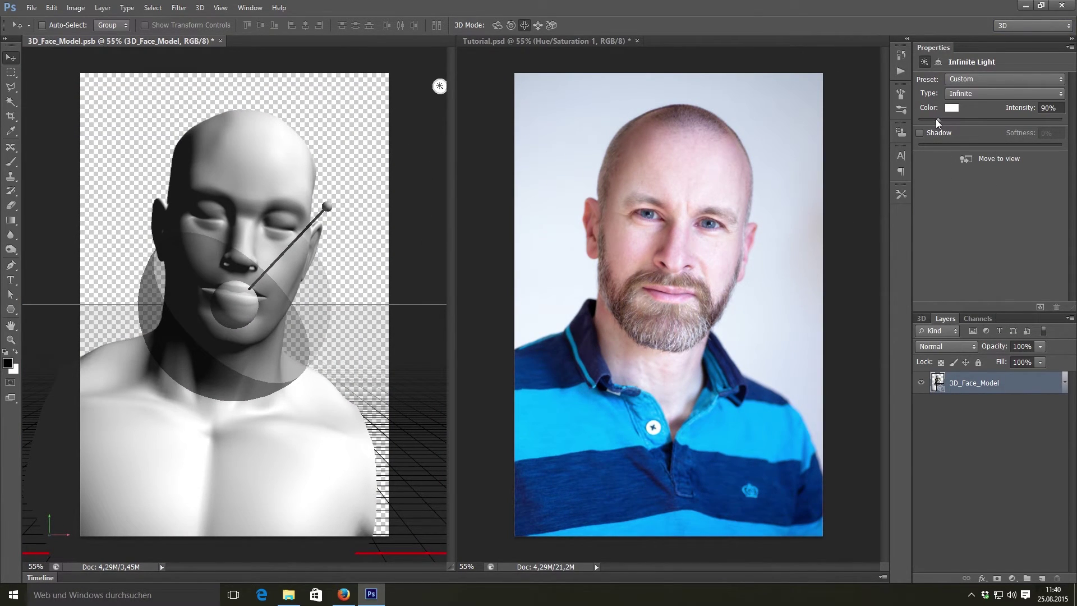
Raise the infinite light's intensity up to 189%, then lower it again and confirm its colour
drag(938, 122, 944, 123)
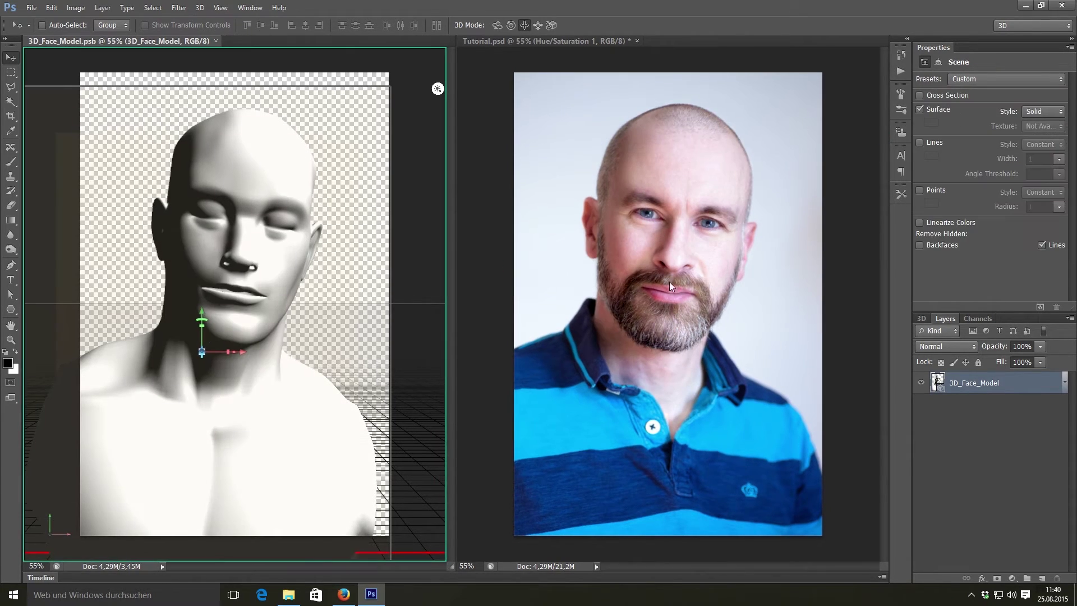
click(437, 88)
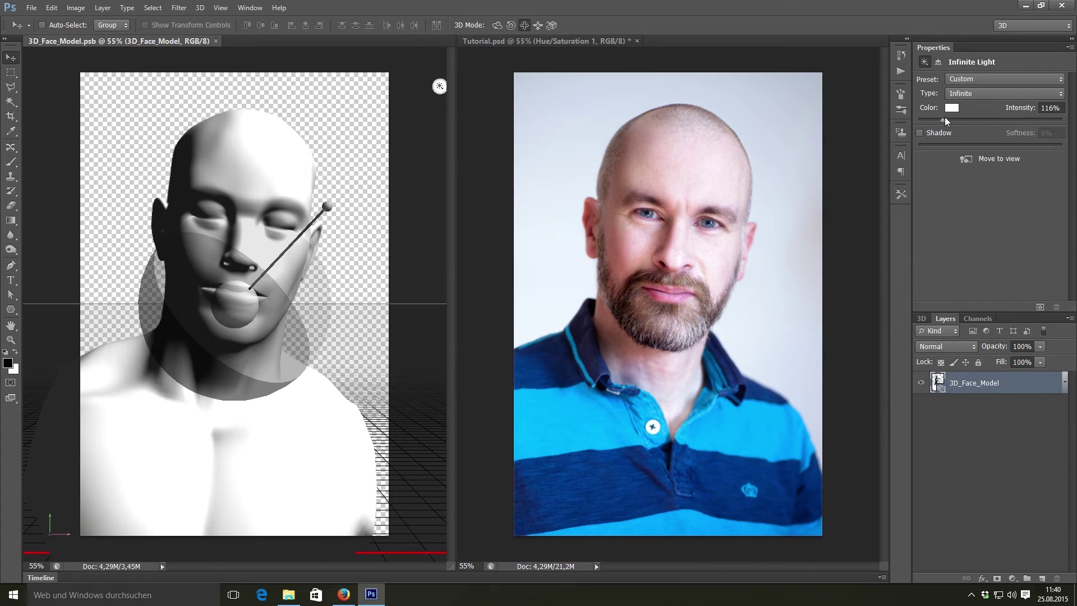
drag(946, 122, 956, 120)
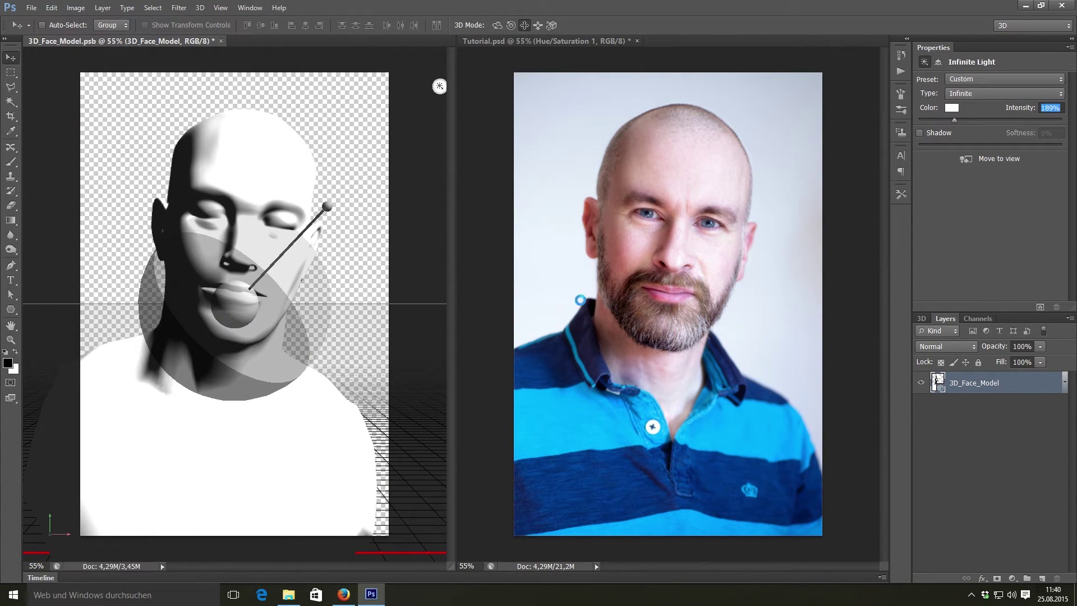
key(ctrl+s)
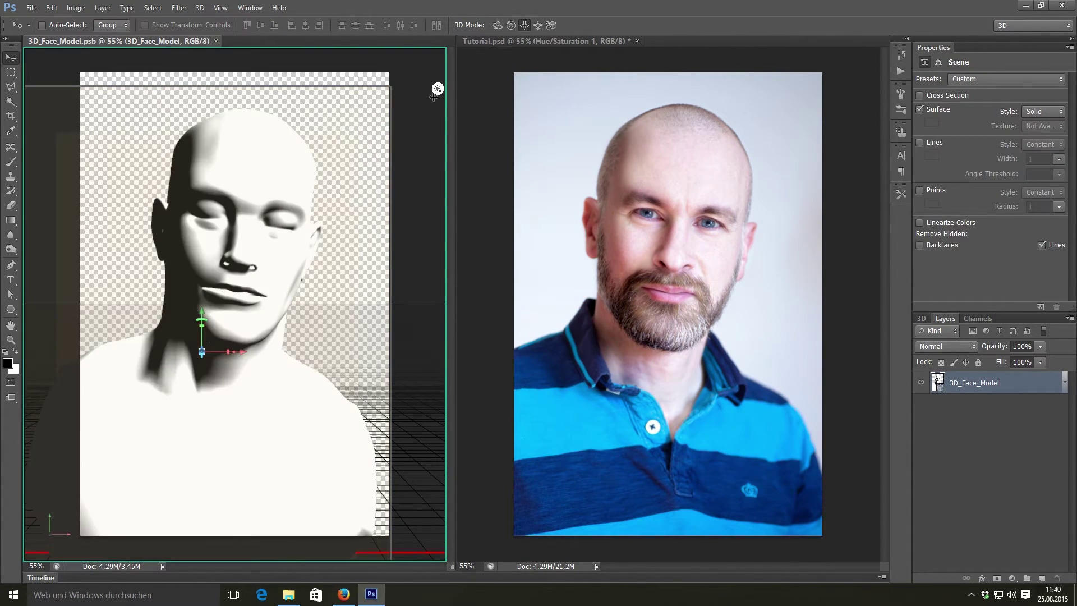
click(437, 88)
drag(944, 121, 936, 121)
click(951, 109)
click(956, 329)
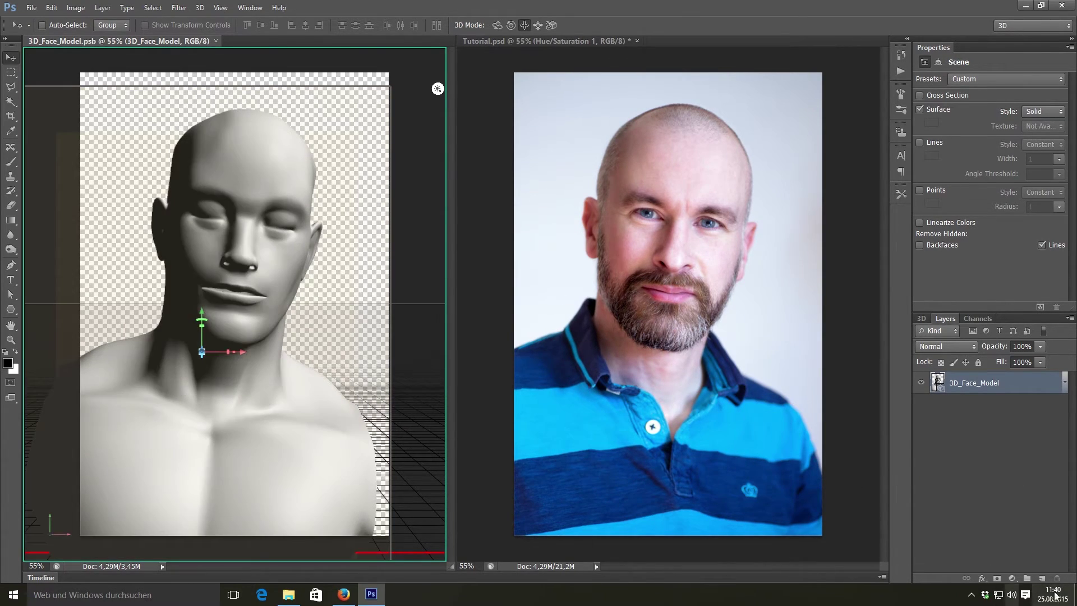
Add a second infinite light from the left with shadows off, compare it on and off, and save
click(922, 318)
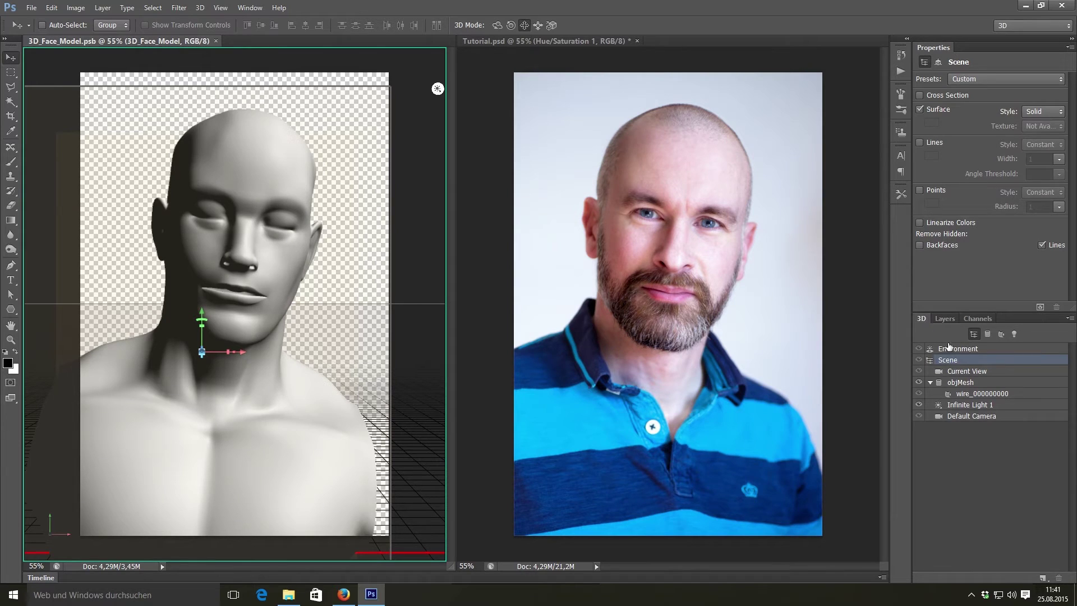
click(1039, 575)
click(1009, 566)
mouse_move(239, 296)
mouse_down()
mouse_move(132, 330)
mouse_move(95, 320)
mouse_move(94, 282)
mouse_move(50, 293)
mouse_move(179, 300)
mouse_up()
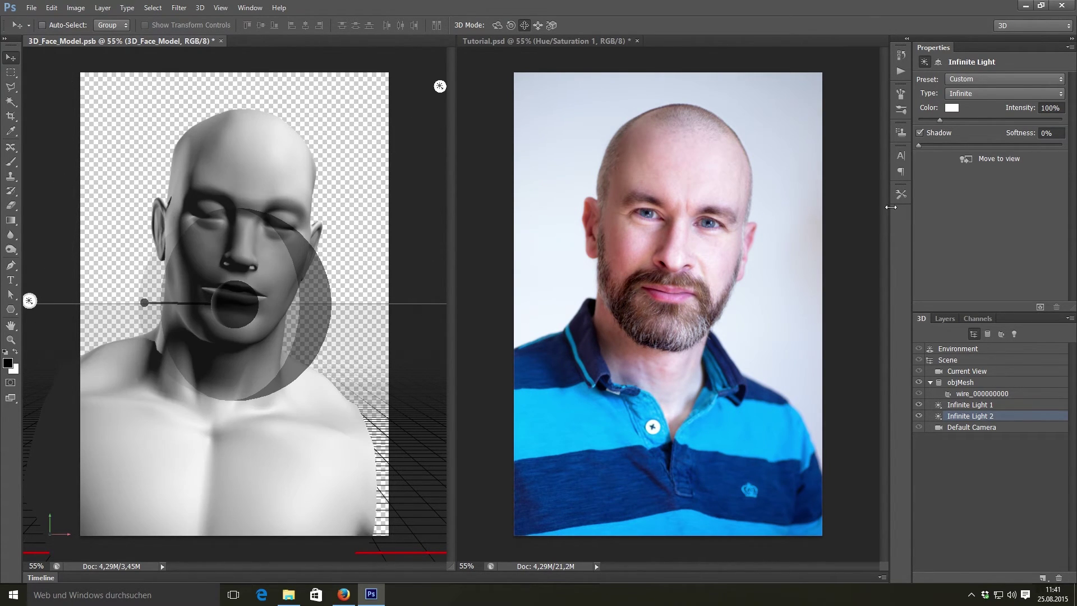
click(920, 133)
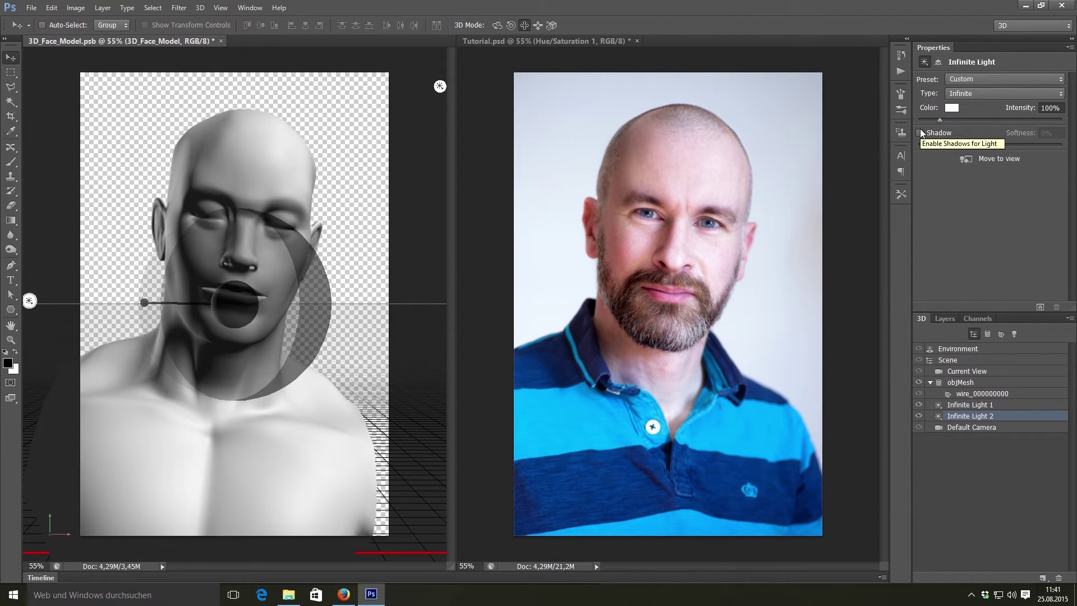
click(919, 417)
click(918, 417)
click(919, 416)
click(918, 417)
key(ctrl+s)
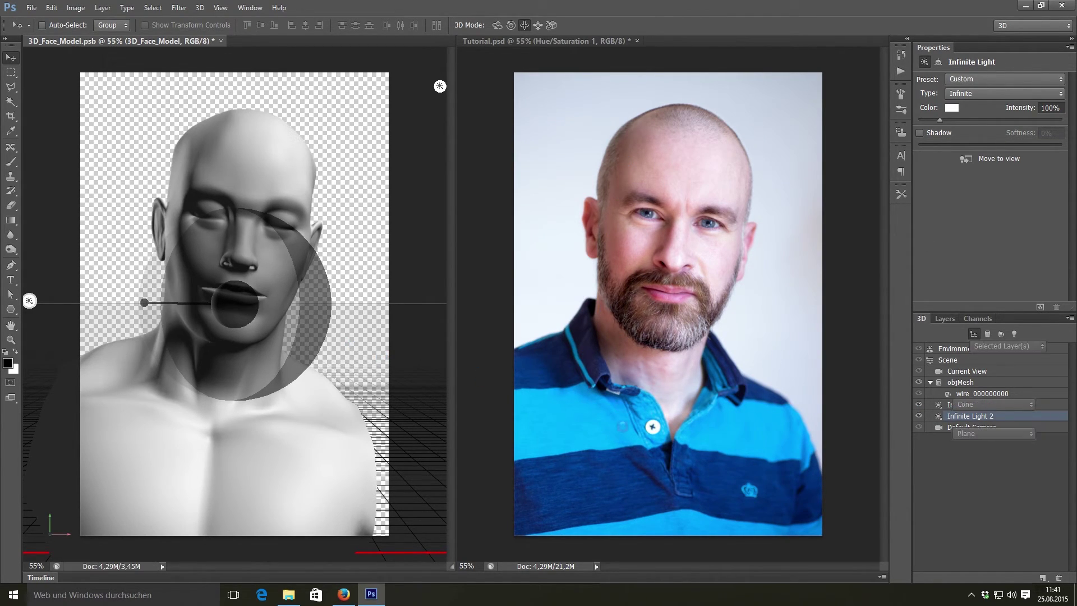
Swing Infinite Light 2 toward the lower left at a higher angle, saving after each change
click(31, 301)
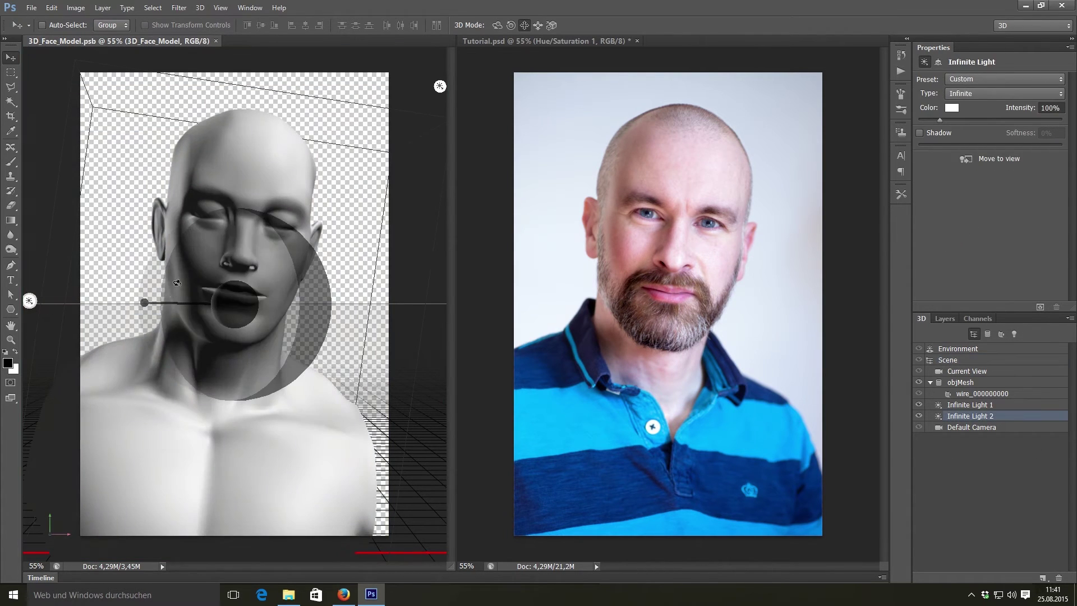
drag(198, 193, 201, 99)
key(ctrl+s)
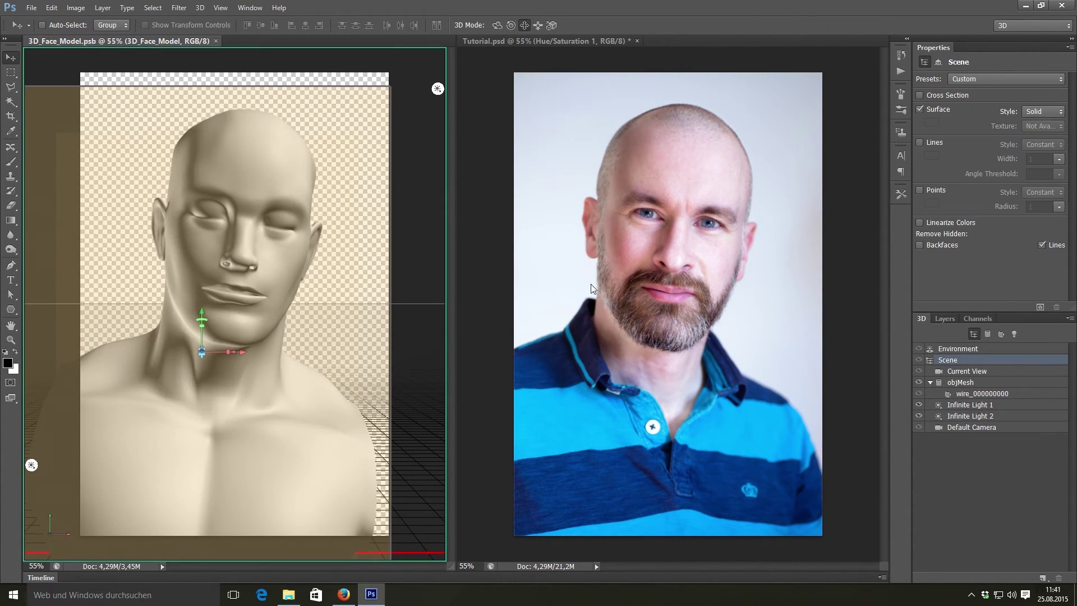
drag(225, 303, 185, 245)
key(ctrl+s)
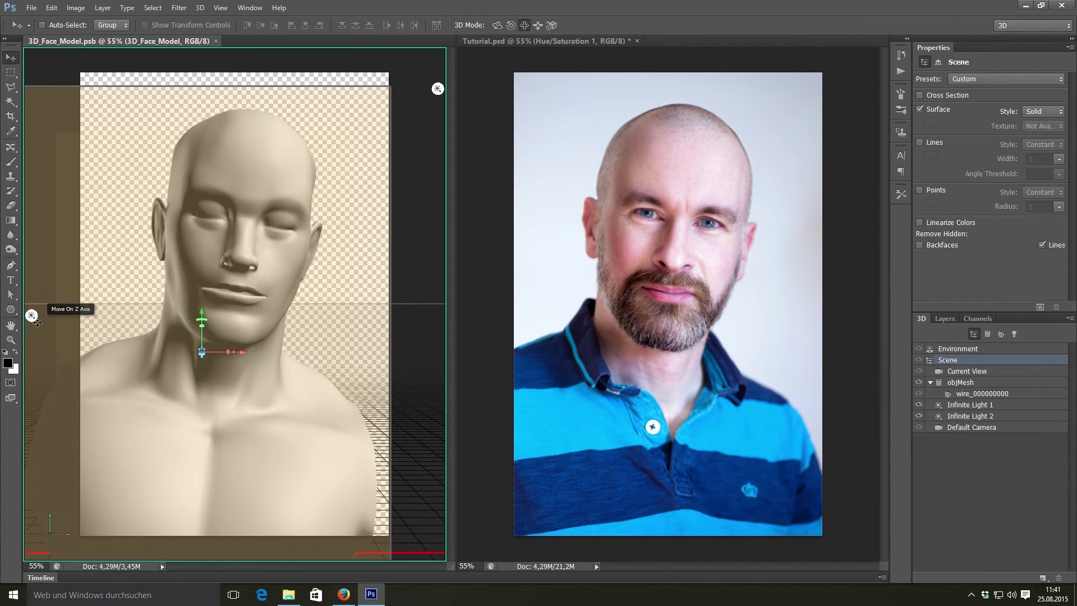
Raise Infinite Light 2's intensity to 144%, colour it light blue, and save
drag(940, 120, 947, 120)
click(952, 108)
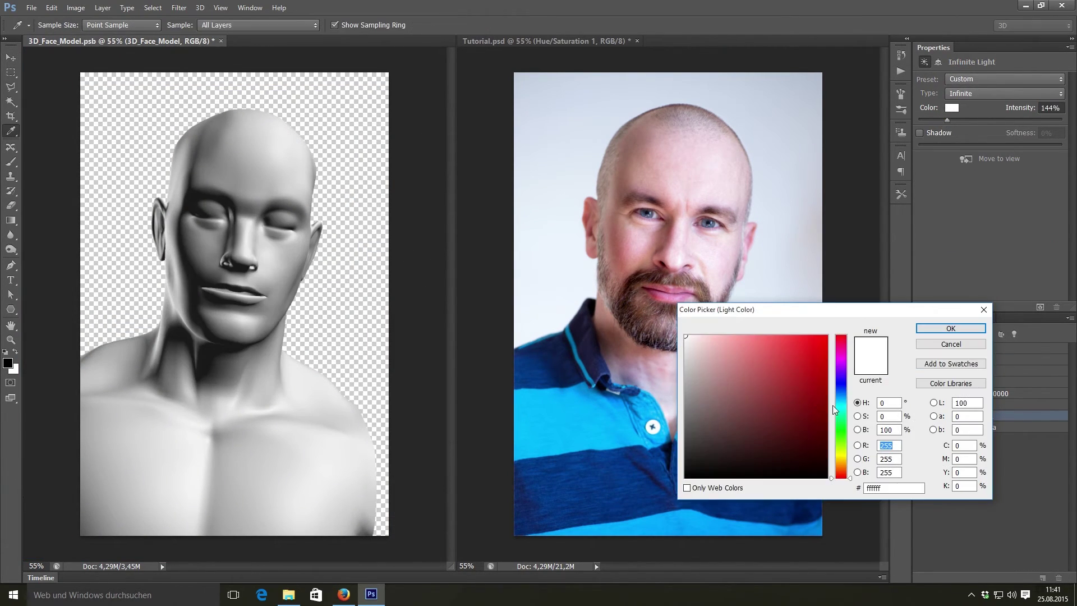
click(841, 399)
click(747, 335)
click(925, 328)
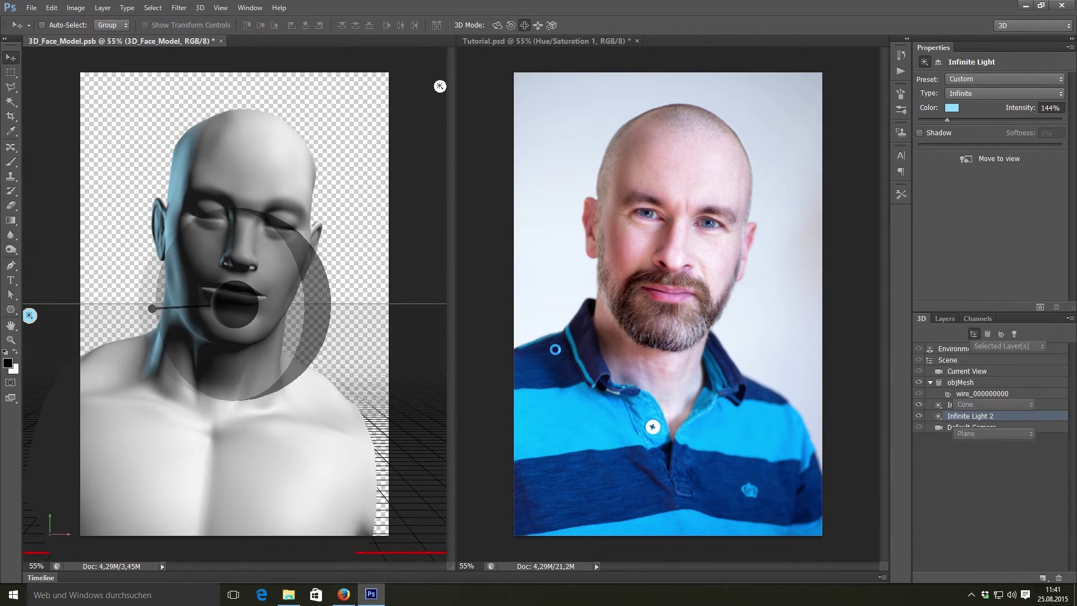
key(ctrl+s)
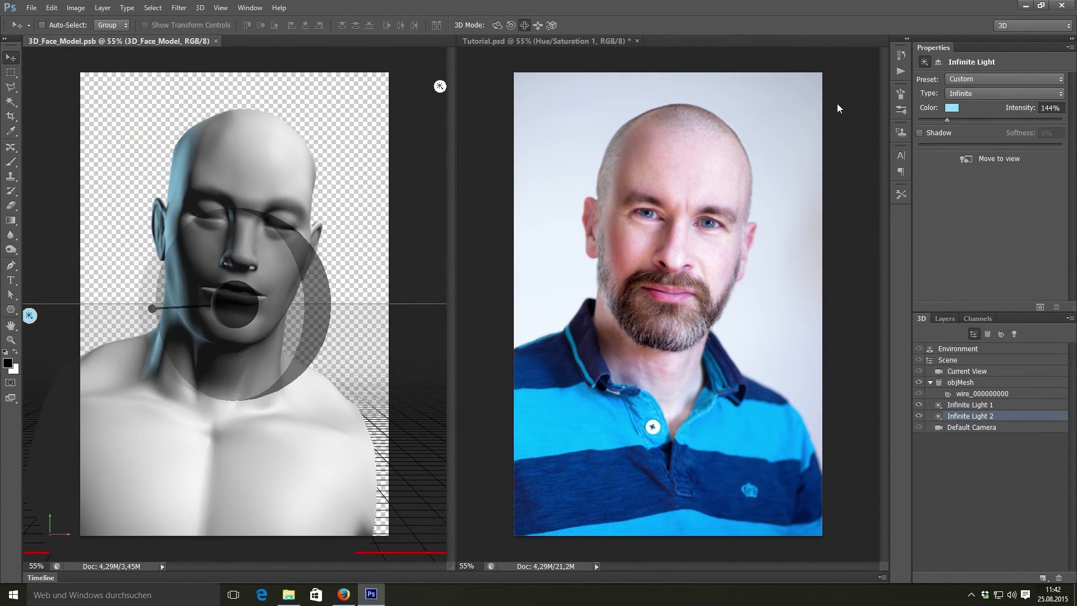
Save the face model, then unlock the portrait's background and brighten it with an upward Curves adjustment
key(ctrl+s)
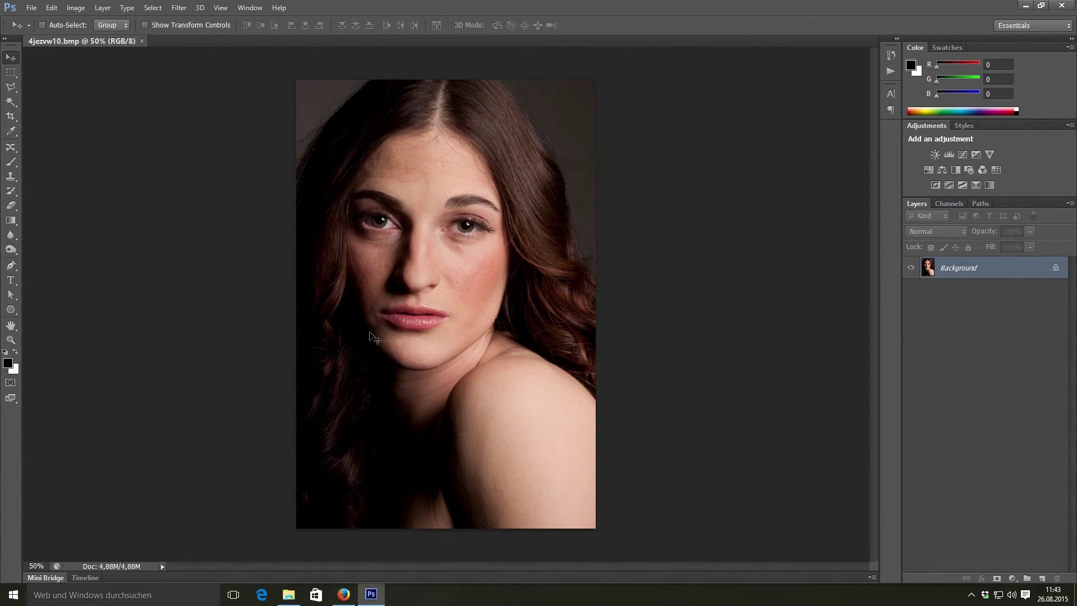
alt+double_click(1024, 270)
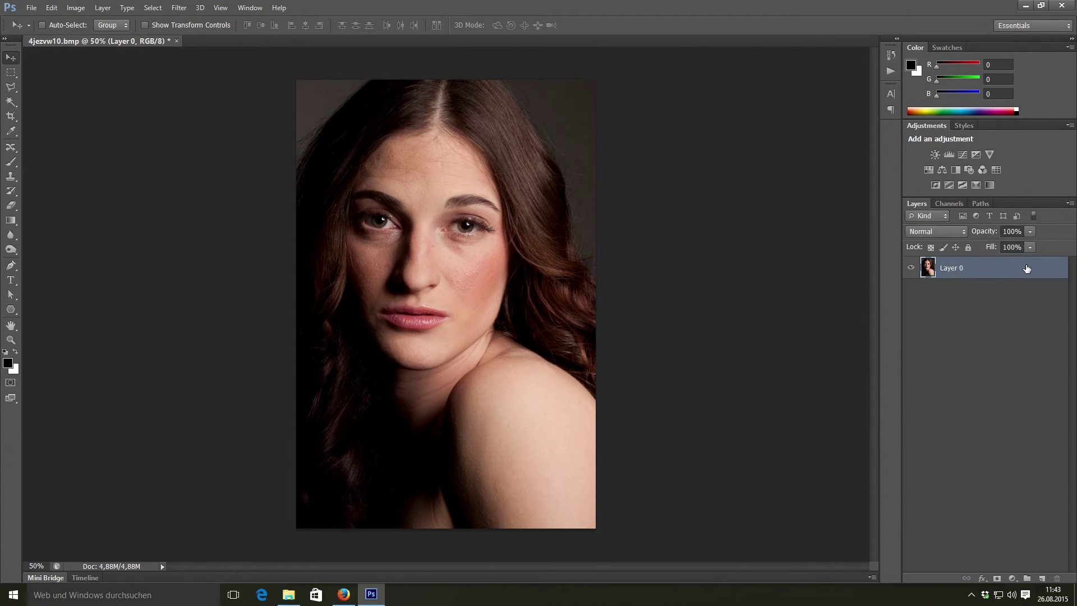
click(961, 155)
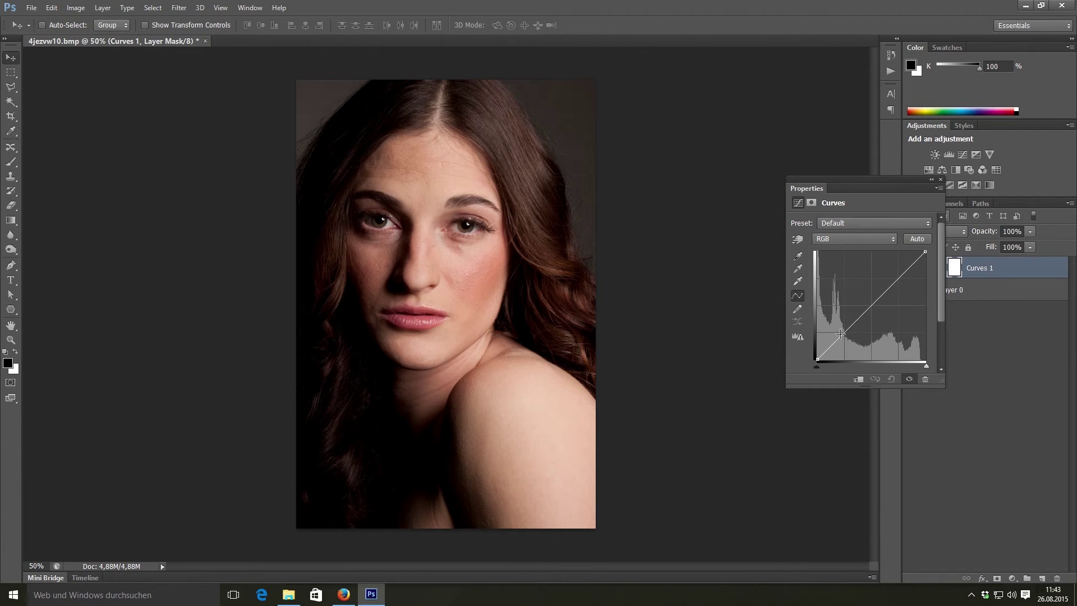
mouse_move(826, 349)
mouse_down()
mouse_move(830, 308)
mouse_move(832, 339)
mouse_move(830, 329)
mouse_move(817, 349)
mouse_move(812, 340)
mouse_move(812, 356)
mouse_up()
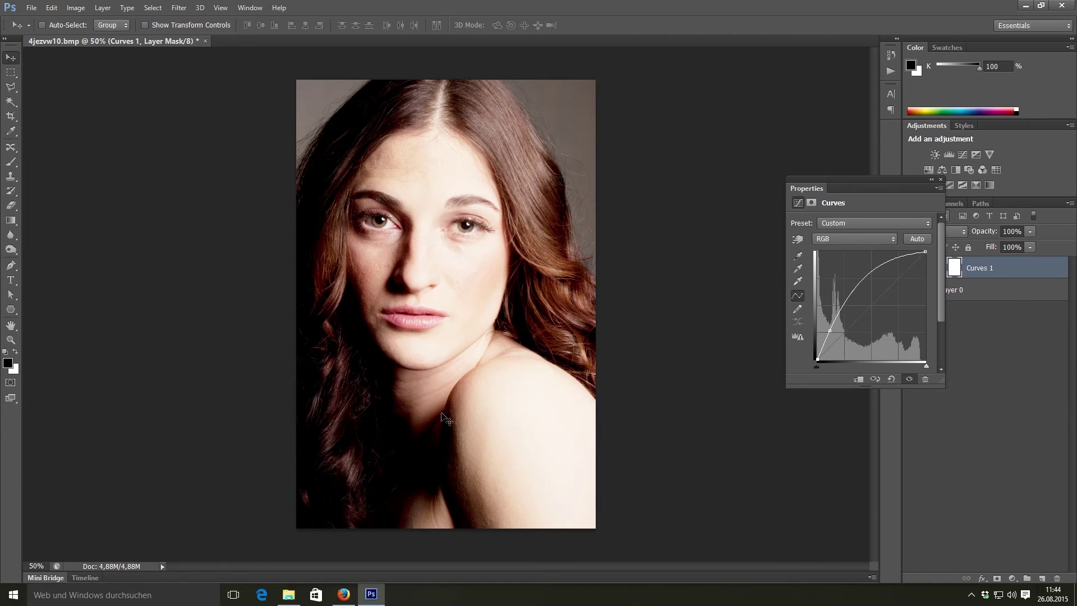
click(940, 180)
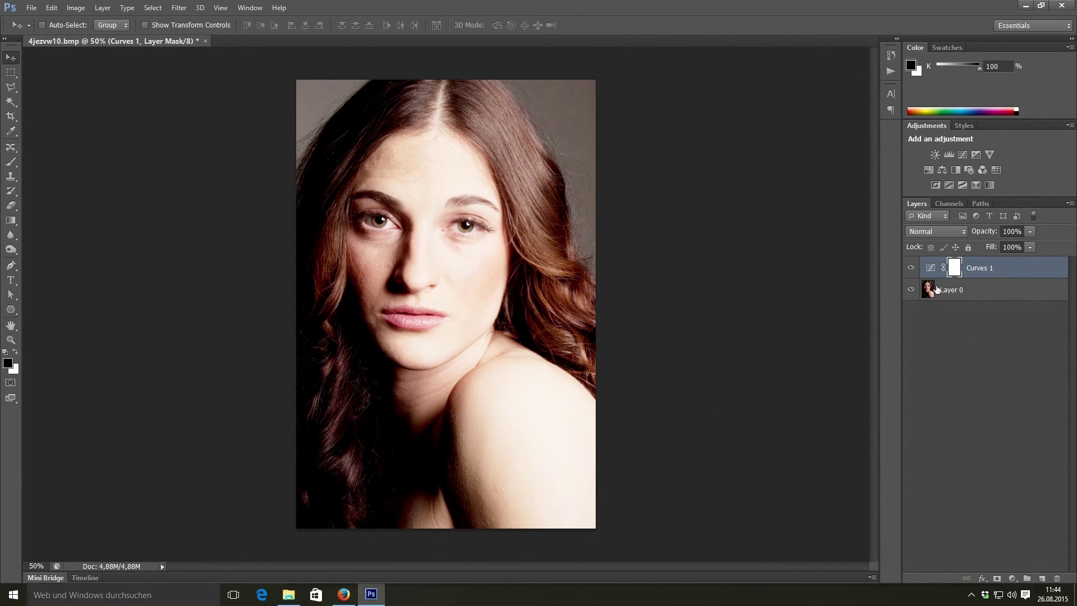
click(994, 272)
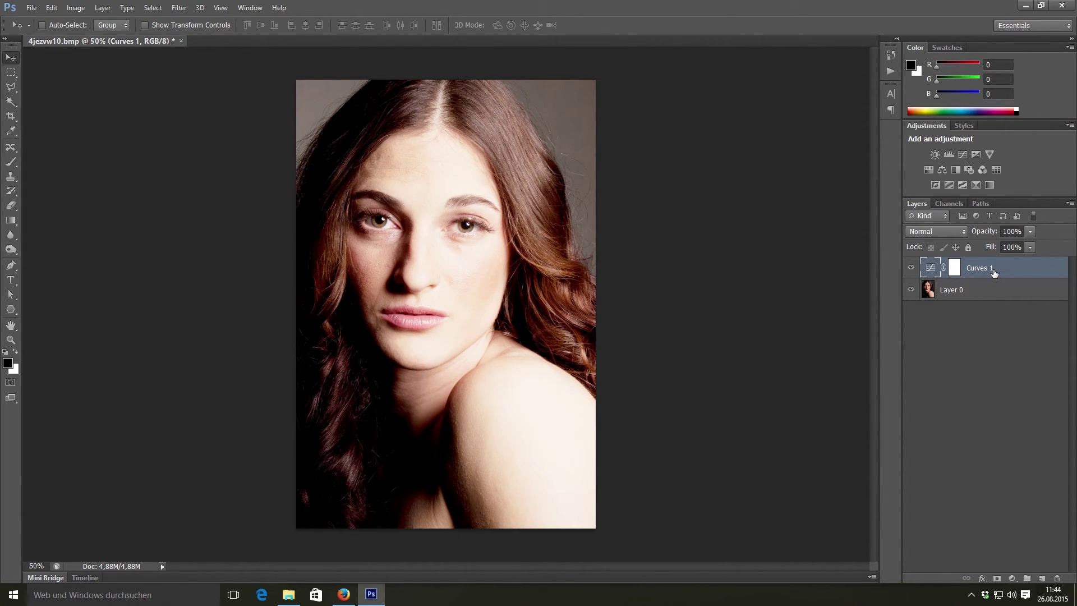
Delete the Curves 1 layer and browse the 'even lighting' Google Images results down to page 2
key(Delete)
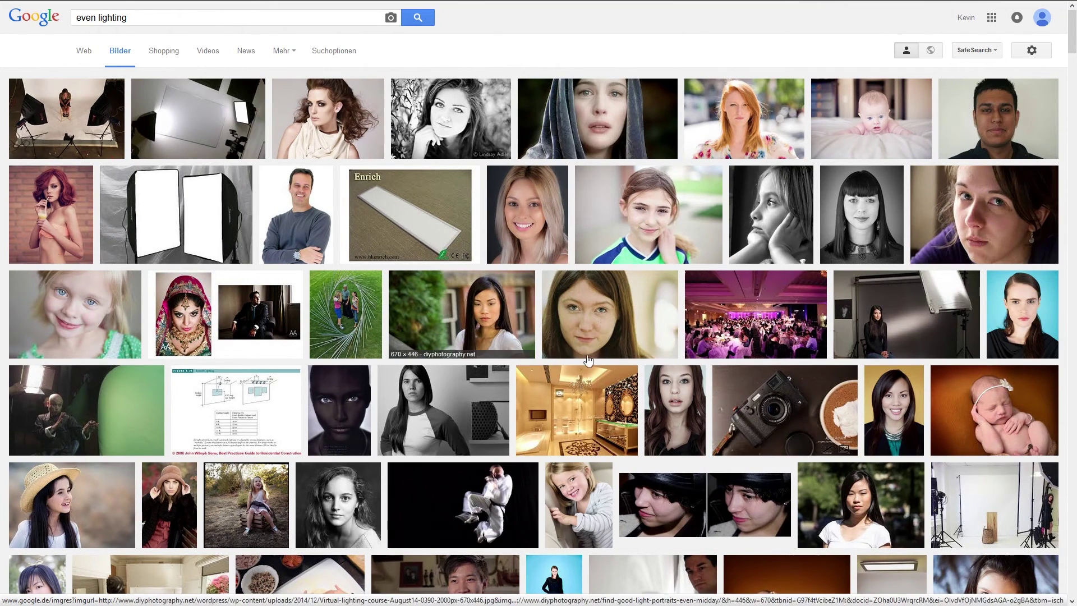
scroll(318, 373, down, 1)
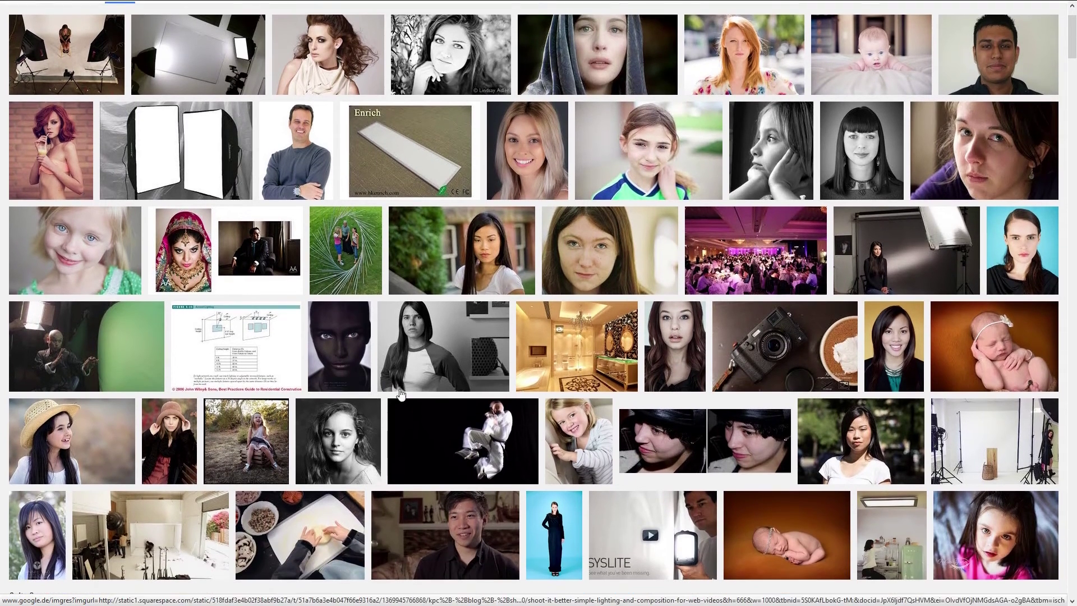
scroll(686, 354, down, 1)
scroll(686, 353, down, 1)
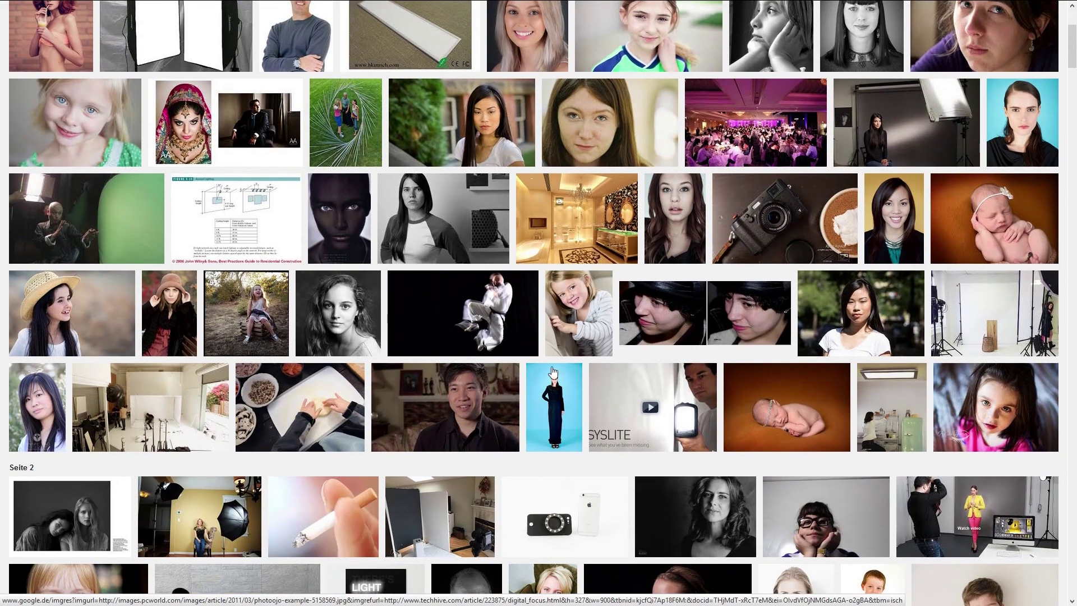
scroll(606, 441, down, 1)
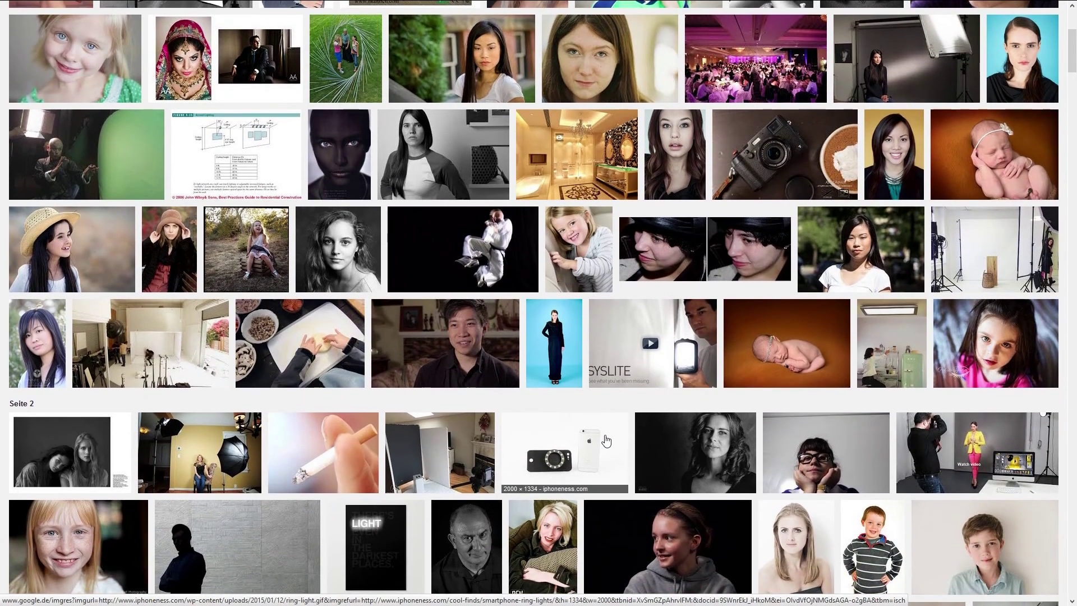
scroll(606, 440, down, 1)
scroll(602, 435, up, 2)
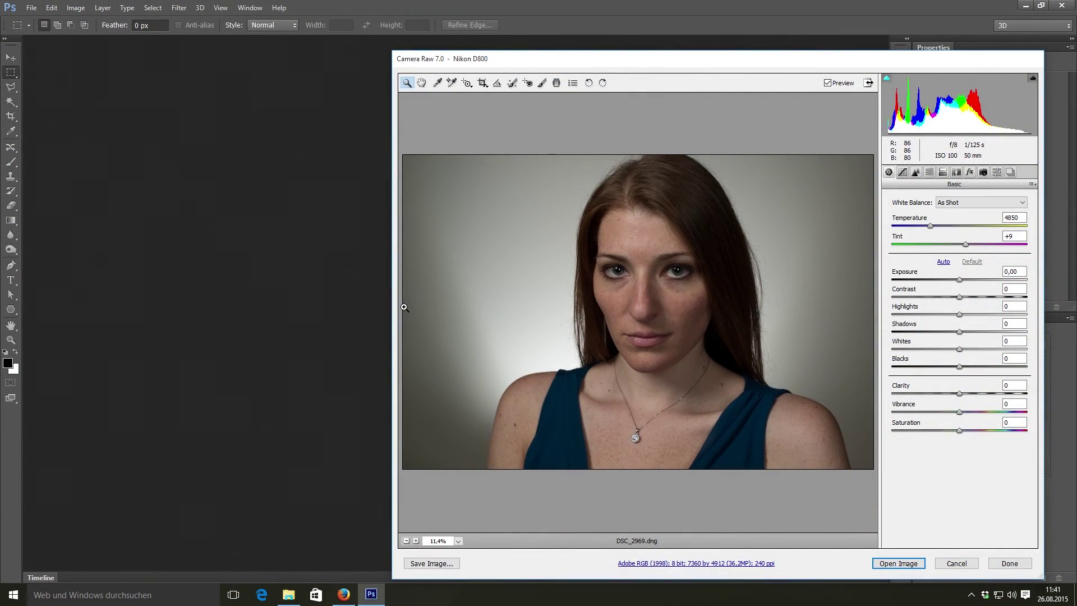
Reposition the Camera Raw window, then raise Shadows to +94 and lower Whites to -29
drag(614, 61, 433, 24)
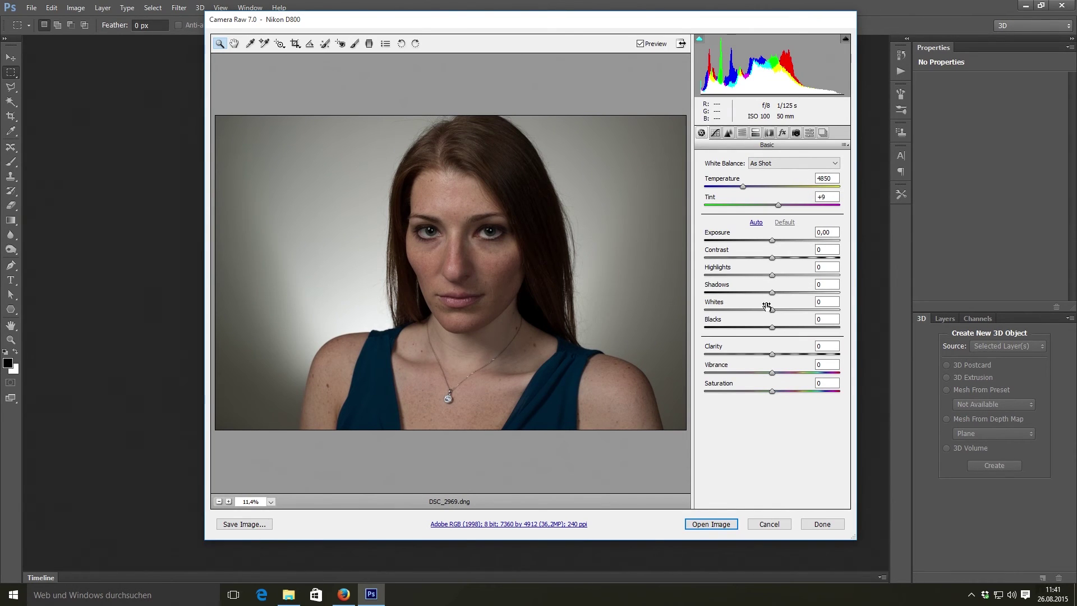
drag(772, 292, 836, 287)
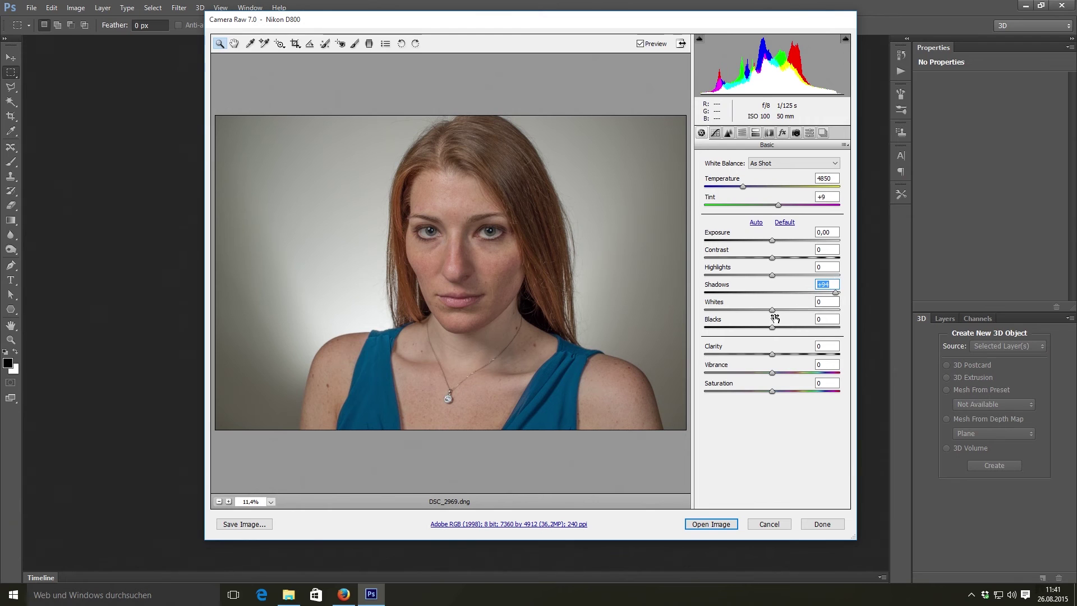
drag(773, 311, 813, 325)
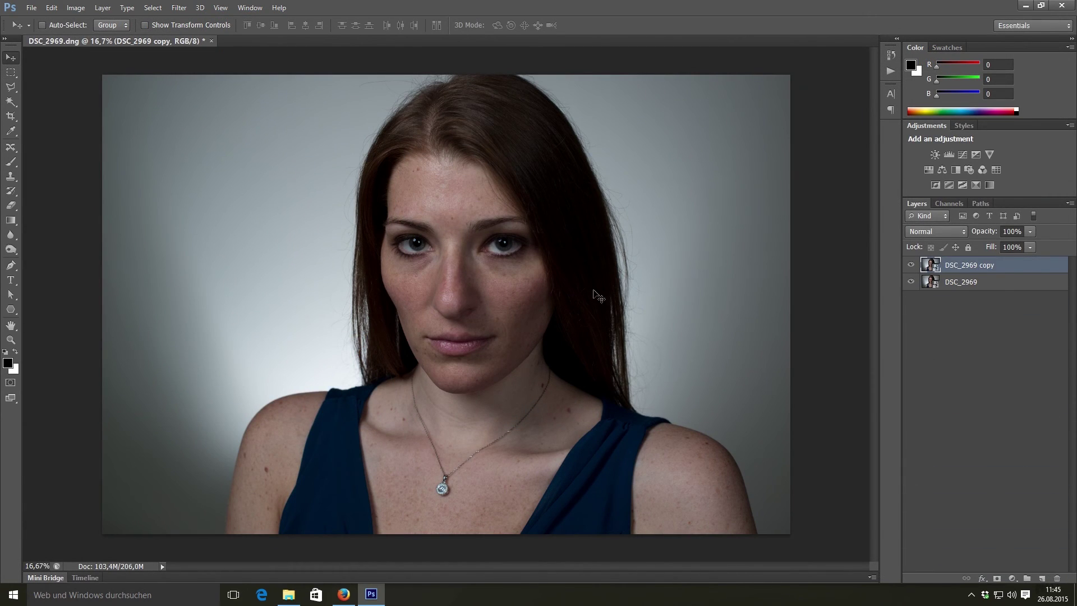
Duplicate the photo layer, invert it, and lower its opacity from 50% to 4%
right_click(1008, 265)
key(Escape)
key(ctrl+i)
click(934, 231)
double_click(1010, 231)
text(50)
key(Return)
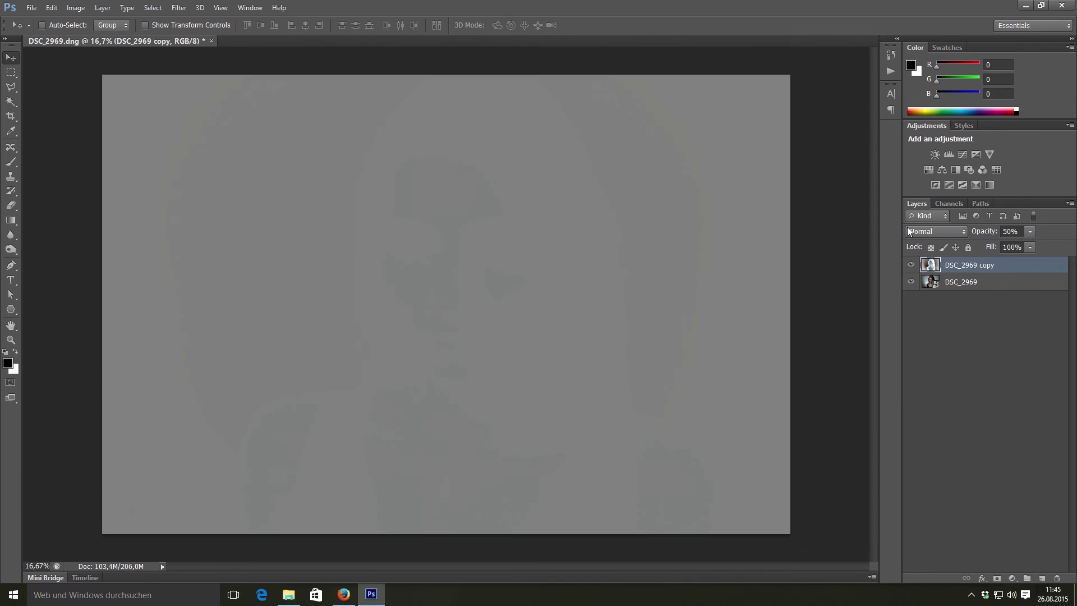
drag(985, 231, 963, 230)
click(911, 265)
click(910, 265)
Set the inverted copy to Lighten, add a black mask, and paint white over the shadowed cheek and nose
click(933, 231)
click(918, 271)
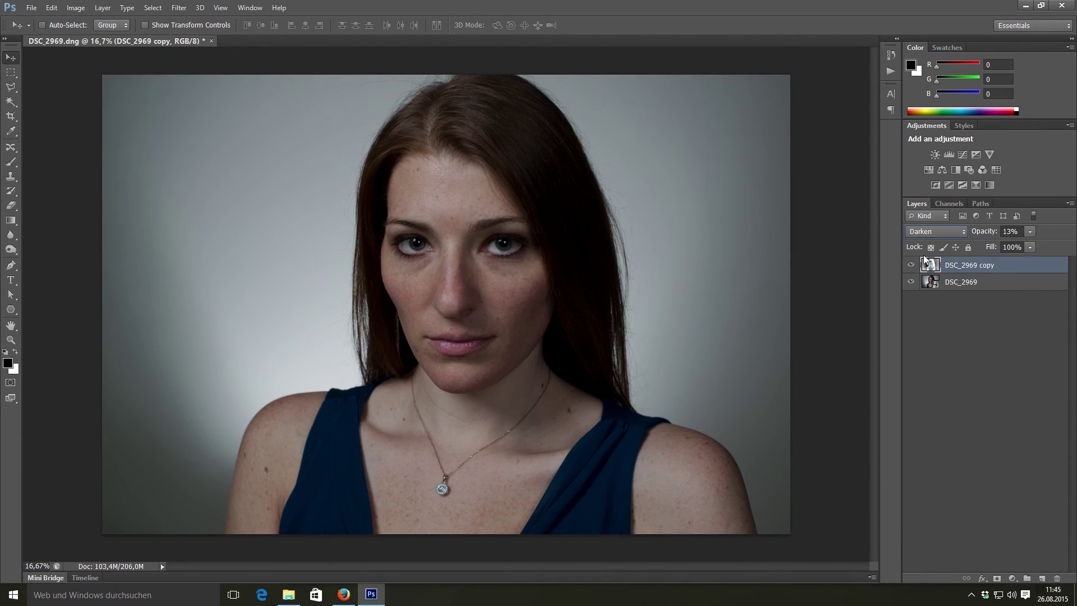
click(934, 231)
click(927, 327)
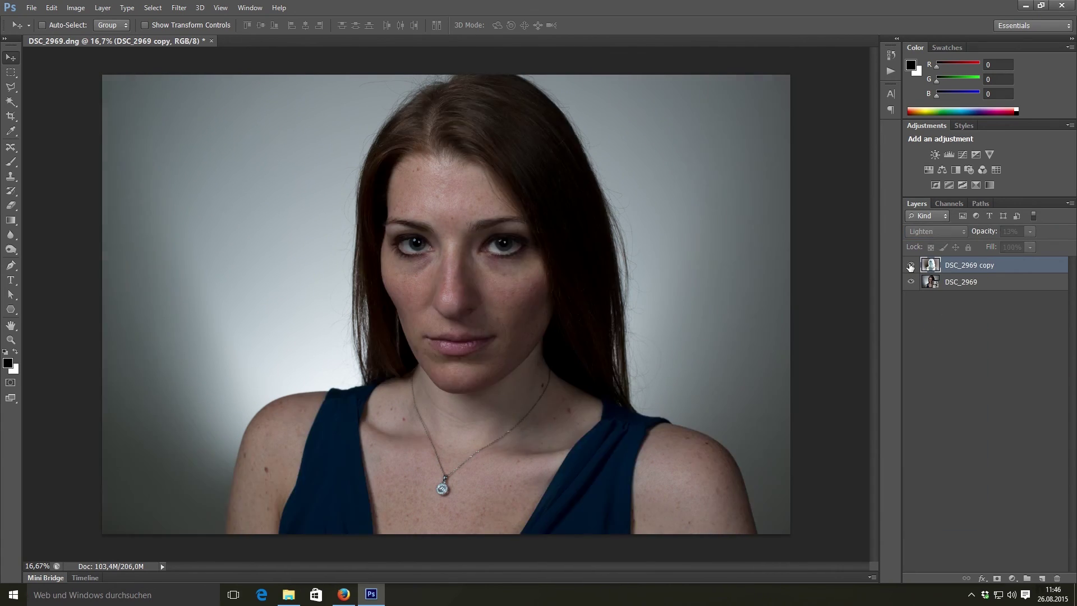
click(997, 578)
key(ctrl+i)
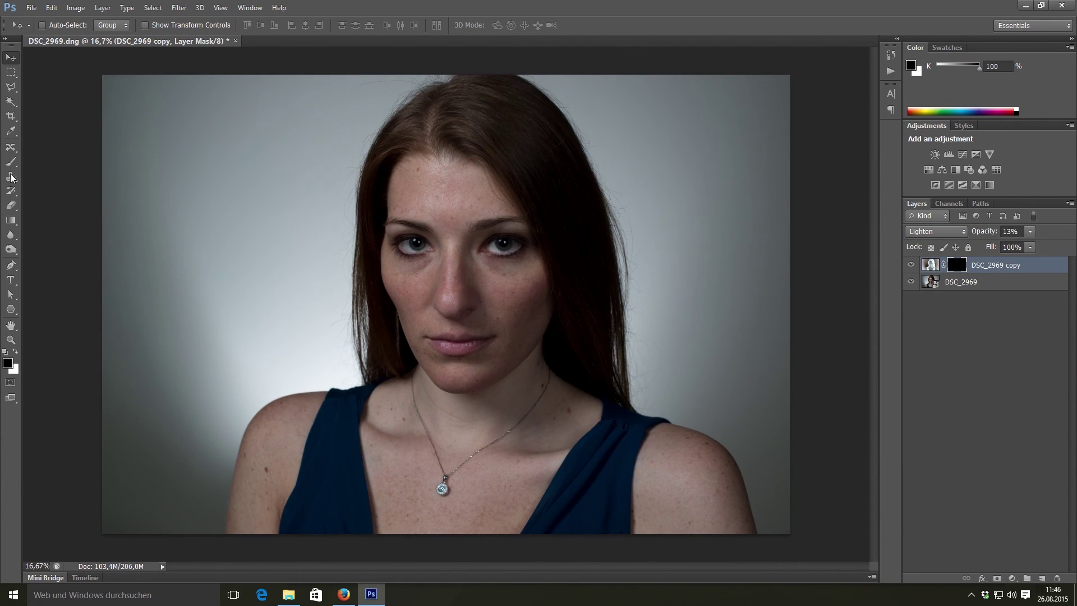
key(b)
key(x)
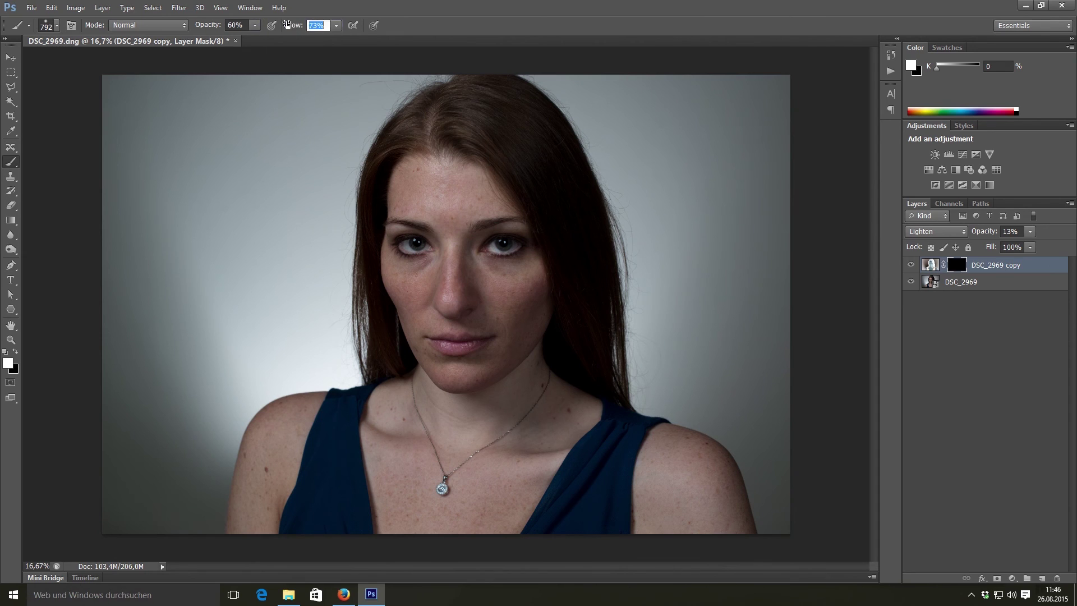
mouse_move(516, 326)
mouse_down()
mouse_move(479, 358)
mouse_move(476, 303)
mouse_move(484, 322)
mouse_move(456, 182)
mouse_move(486, 369)
mouse_up()
scroll(486, 369, down, 3)
click(907, 267)
click(906, 268)
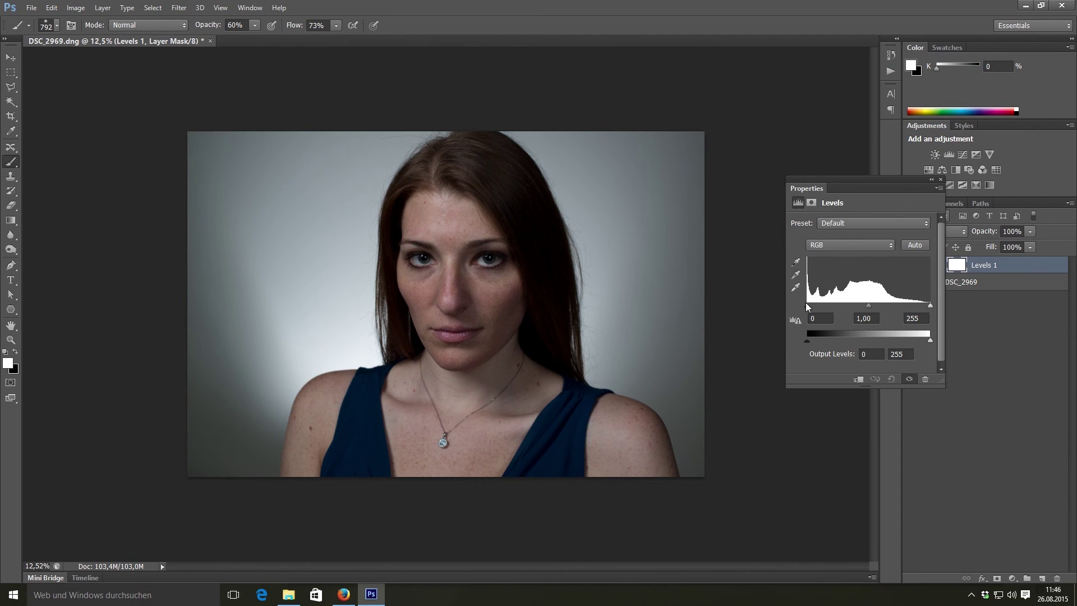
Brighten midtones with a Levels layer, invert its mask, and paint the cheek and nose with a 365 brush
drag(868, 306, 853, 310)
click(940, 180)
key(ctrl+i)
scroll(488, 358, up, 5)
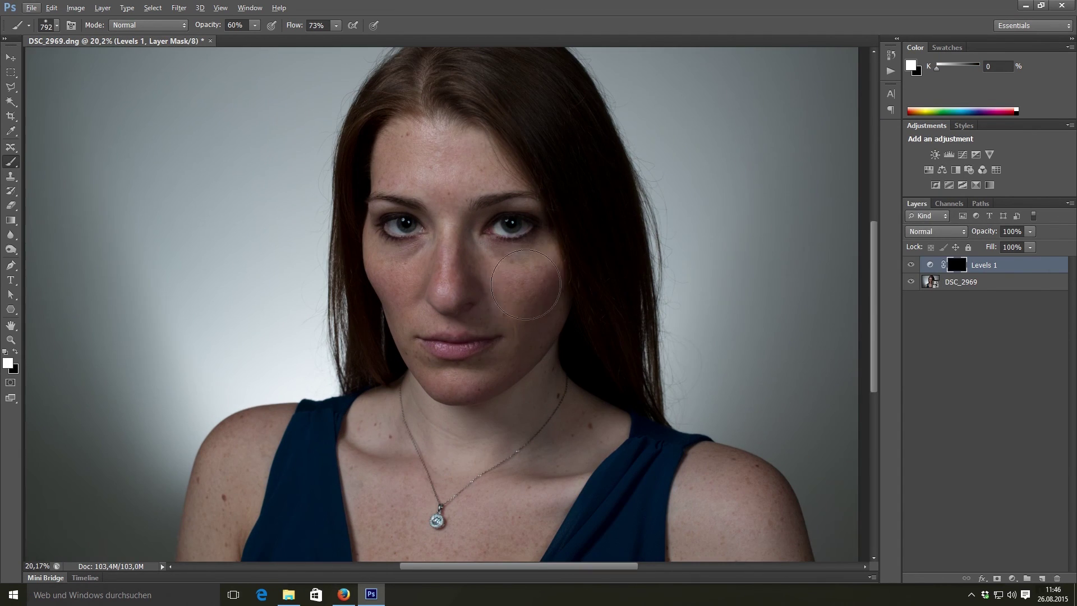
mouse_move(494, 334)
mouse_down()
mouse_move(522, 286)
mouse_move(479, 358)
mouse_move(542, 252)
mouse_up()
drag(412, 281, 388, 289)
drag(429, 274, 419, 298)
scroll(538, 354, down, 4)
click(911, 264)
click(912, 264)
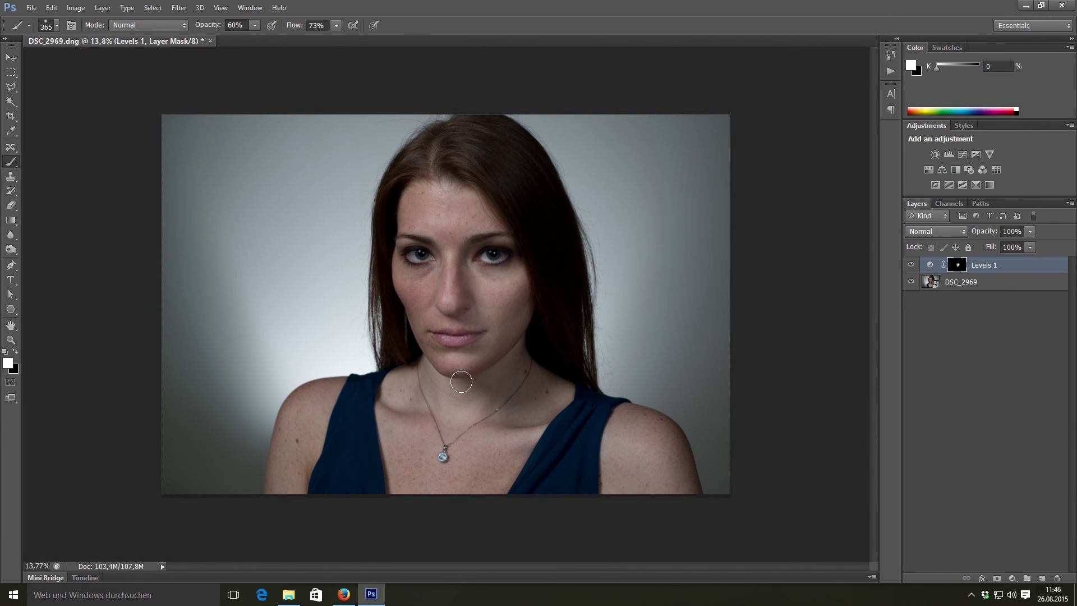